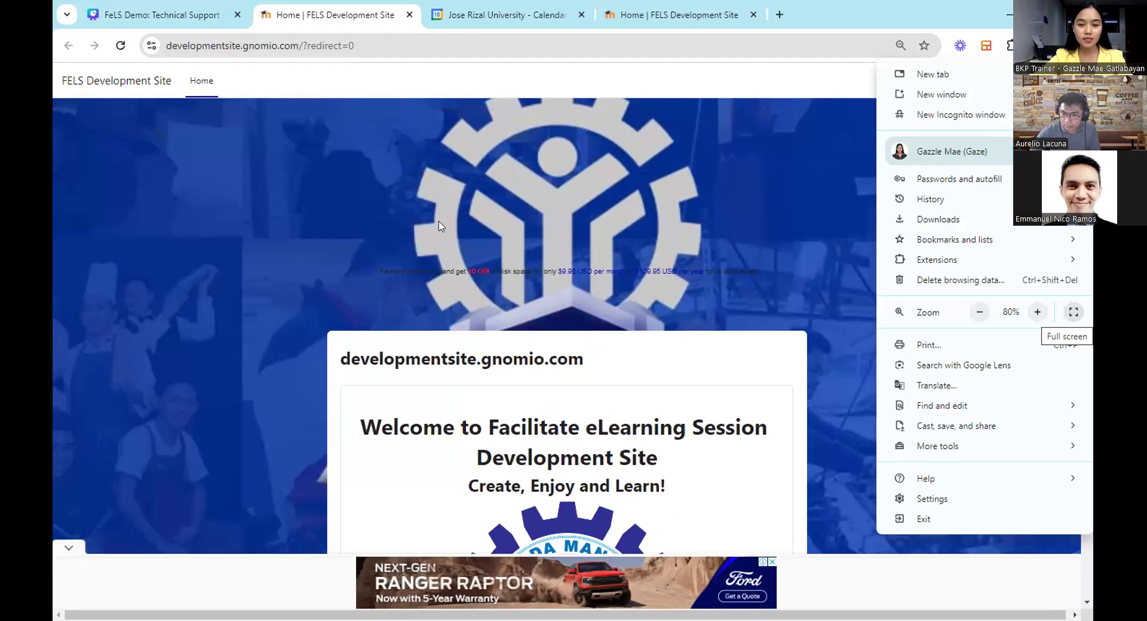
- Switch the browser to full screen on the FELS Development Site home page
{"action": "key", "text": "F11"}
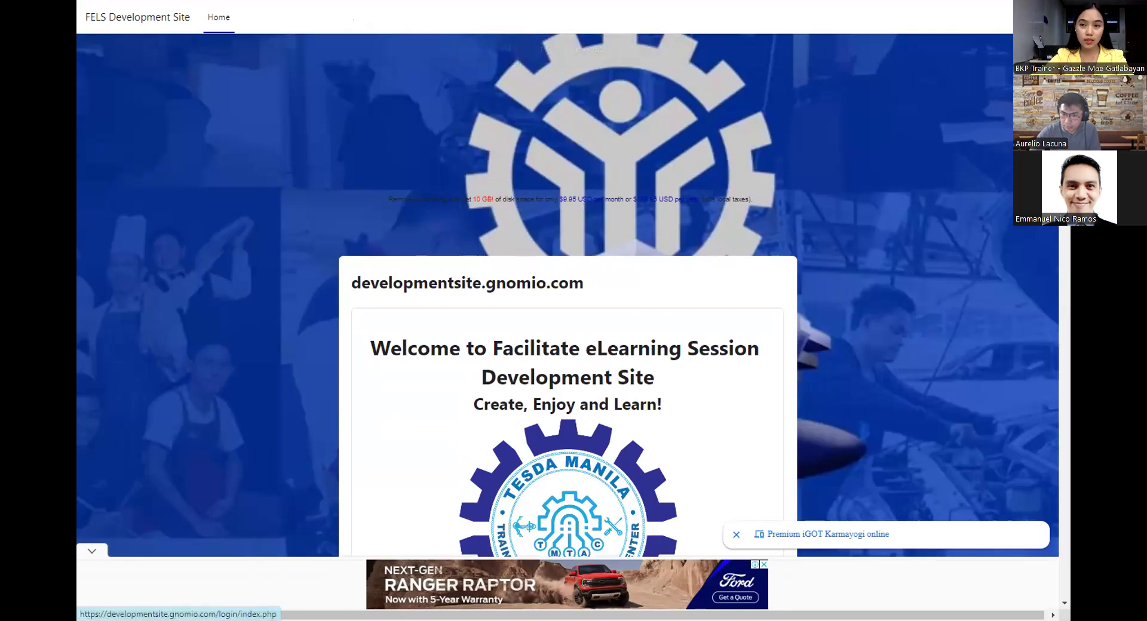
- Log in with the saved account, open the Bookkeeping NC III 2024 B4-UC 1 course and view its participants
{"action": "left_click", "coordinate": [845, 107]}
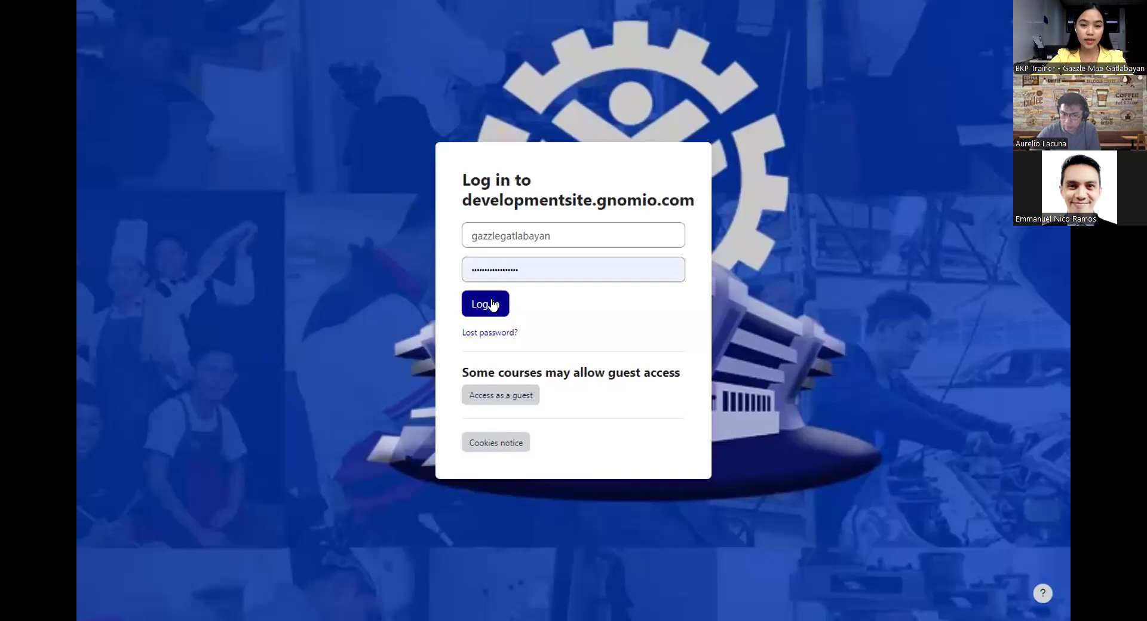
{"action": "left_click", "coordinate": [485, 304]}
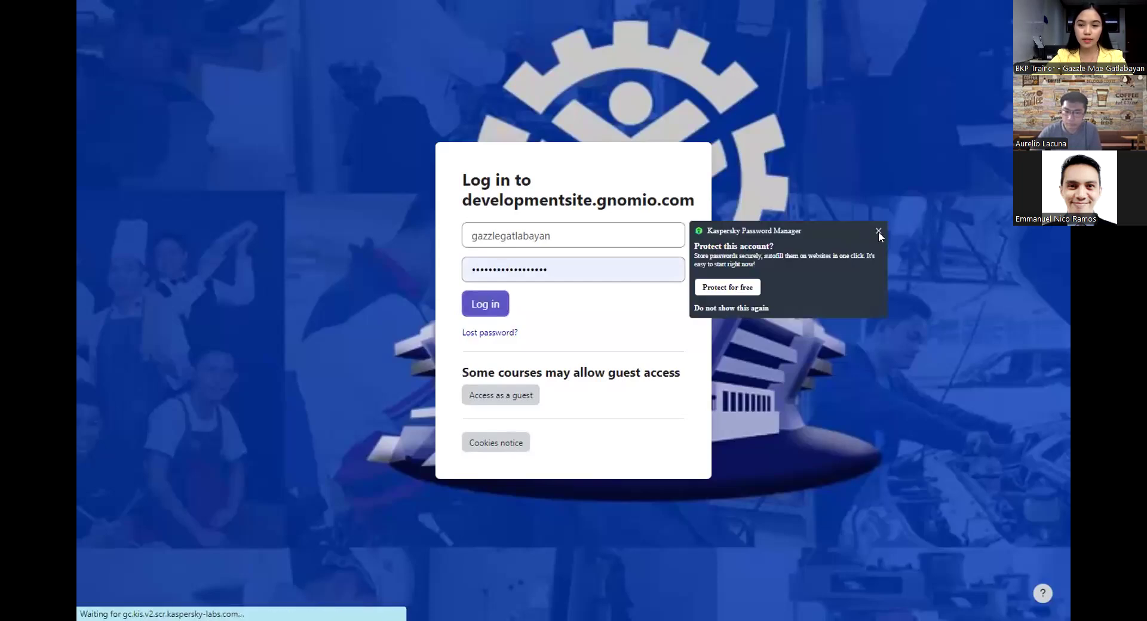
{"action": "scroll", "coordinate": [875, 235], "scroll_direction": "down", "scroll_amount": 4}
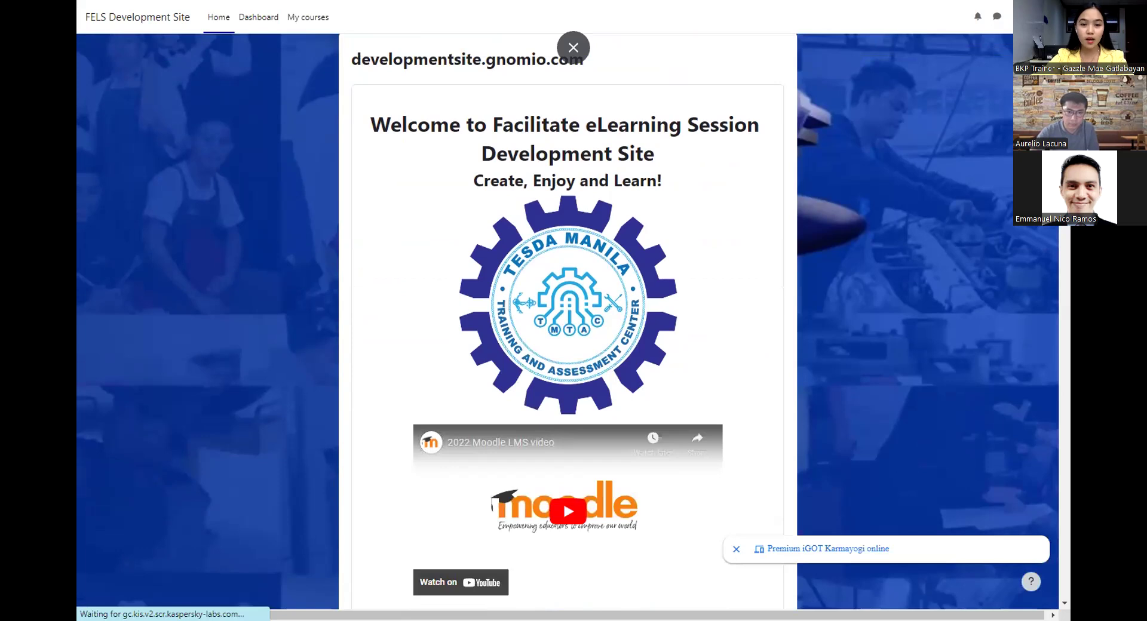
{"action": "scroll", "coordinate": [520, 261], "scroll_direction": "down", "scroll_amount": 10}
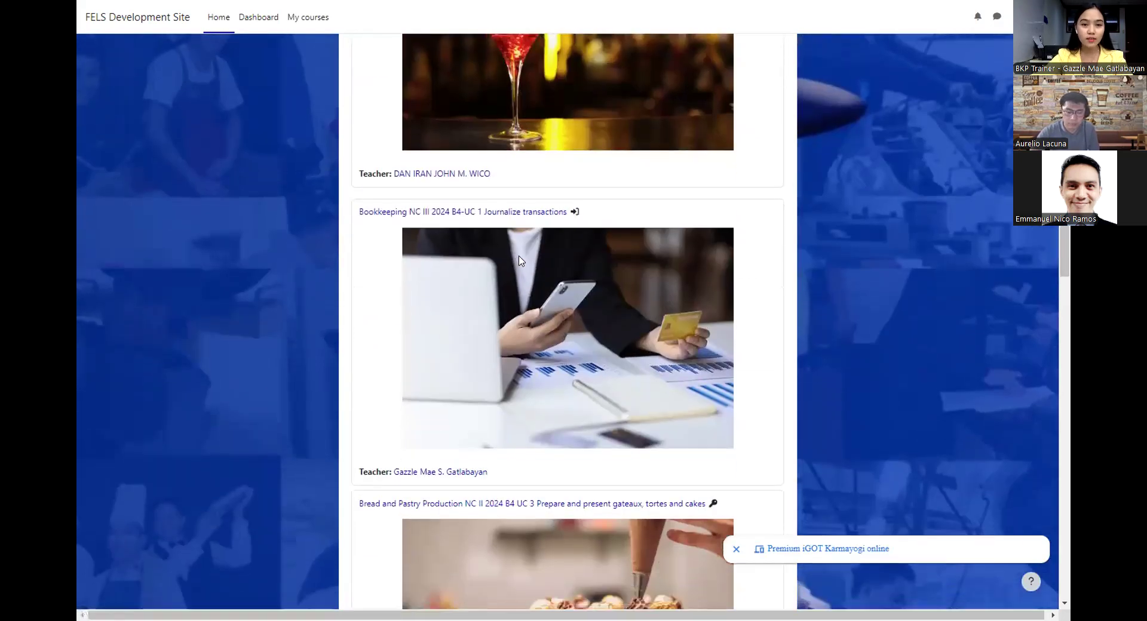
{"action": "left_click", "coordinate": [519, 214]}
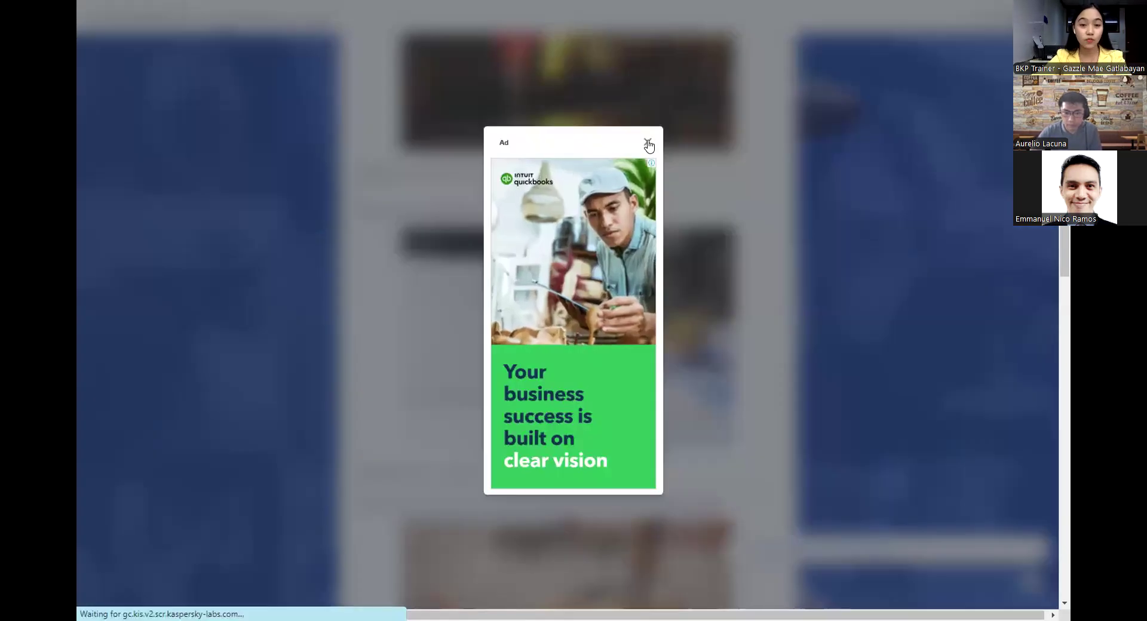
{"action": "left_click", "coordinate": [648, 144]}
{"action": "left_click", "coordinate": [508, 213]}
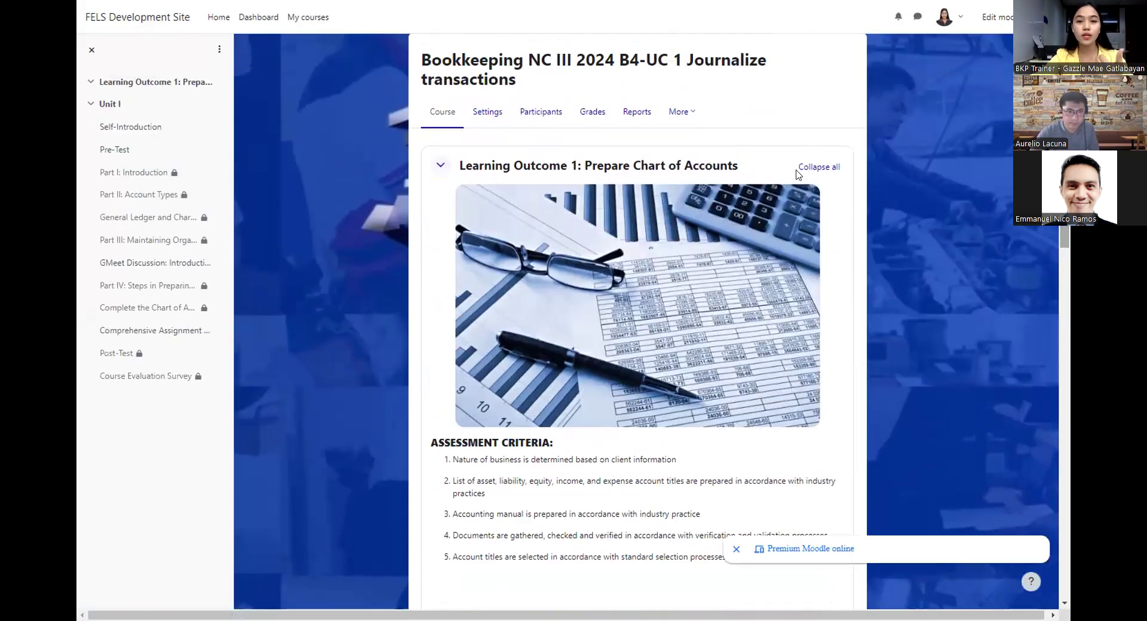
{"action": "left_click", "coordinate": [548, 116]}
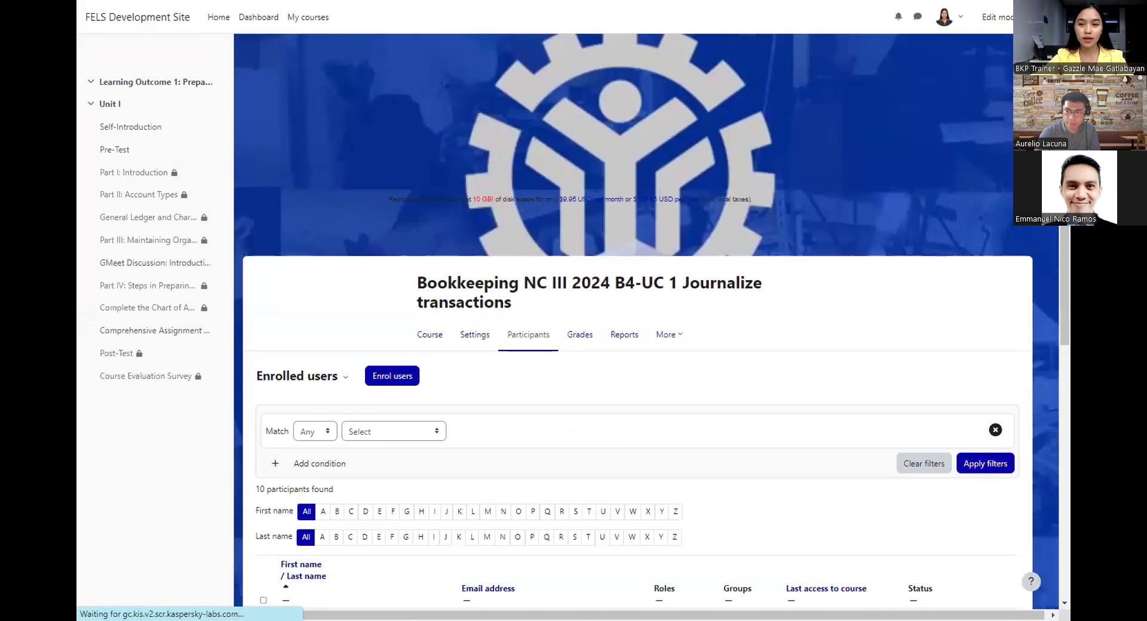
- Scroll through the 10 enrolled users and expand the Enrolled users page list
{"action": "scroll", "coordinate": [1055, 276], "scroll_direction": "down", "scroll_amount": 4}
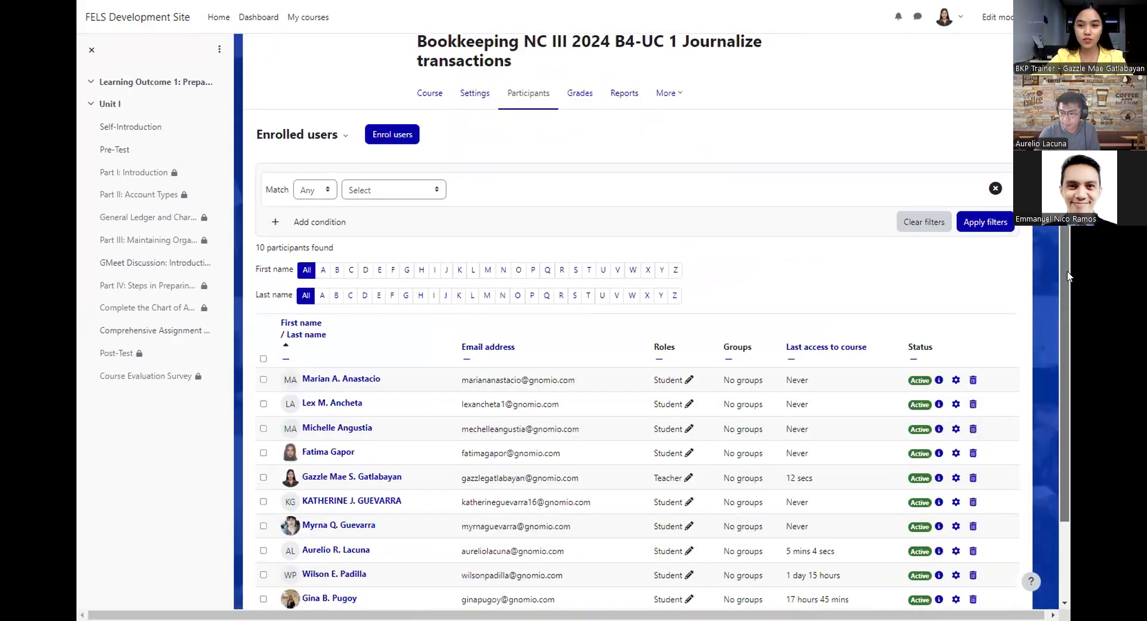
{"action": "scroll", "coordinate": [1069, 276], "scroll_direction": "down", "scroll_amount": 1}
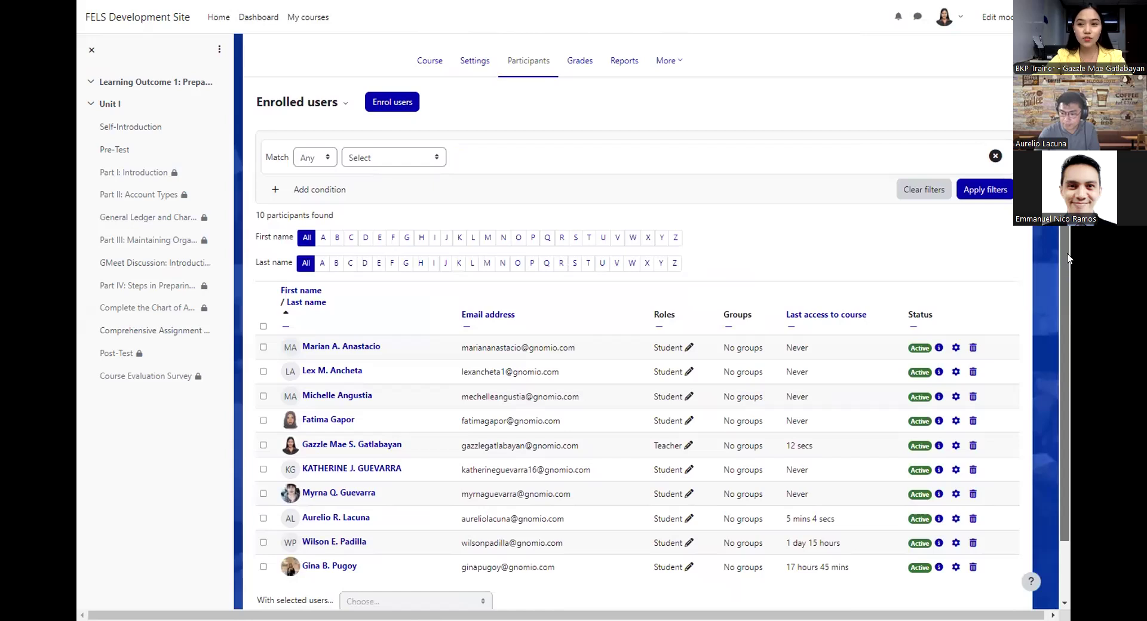
{"action": "left_click_drag", "start_coordinate": [1068, 271], "coordinate": [1065, 263]}
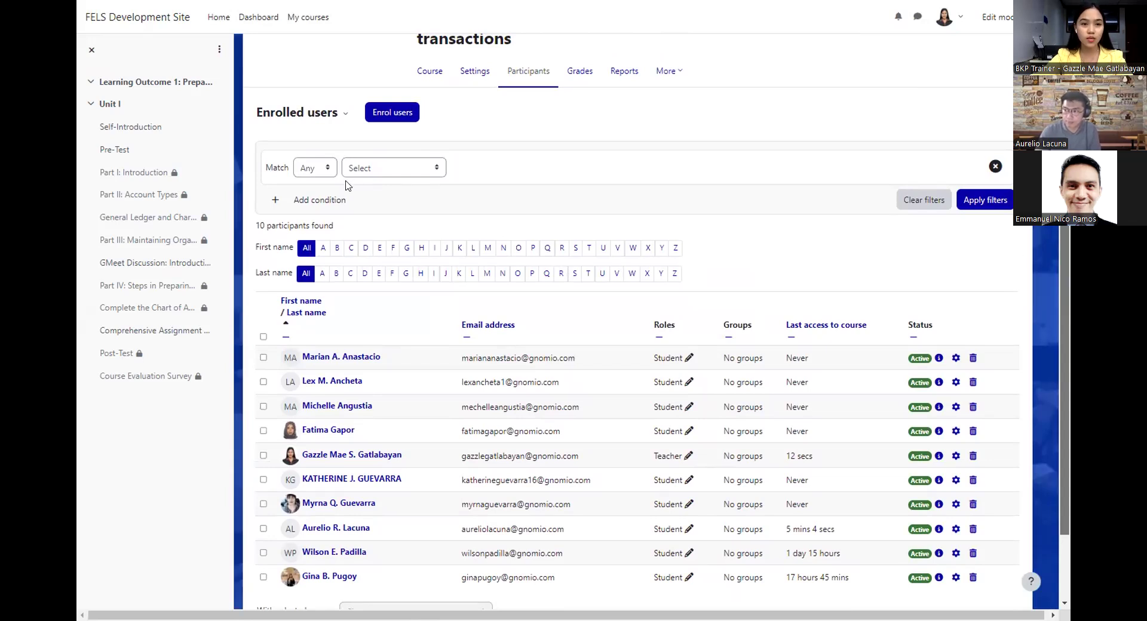
{"action": "left_click", "coordinate": [307, 116]}
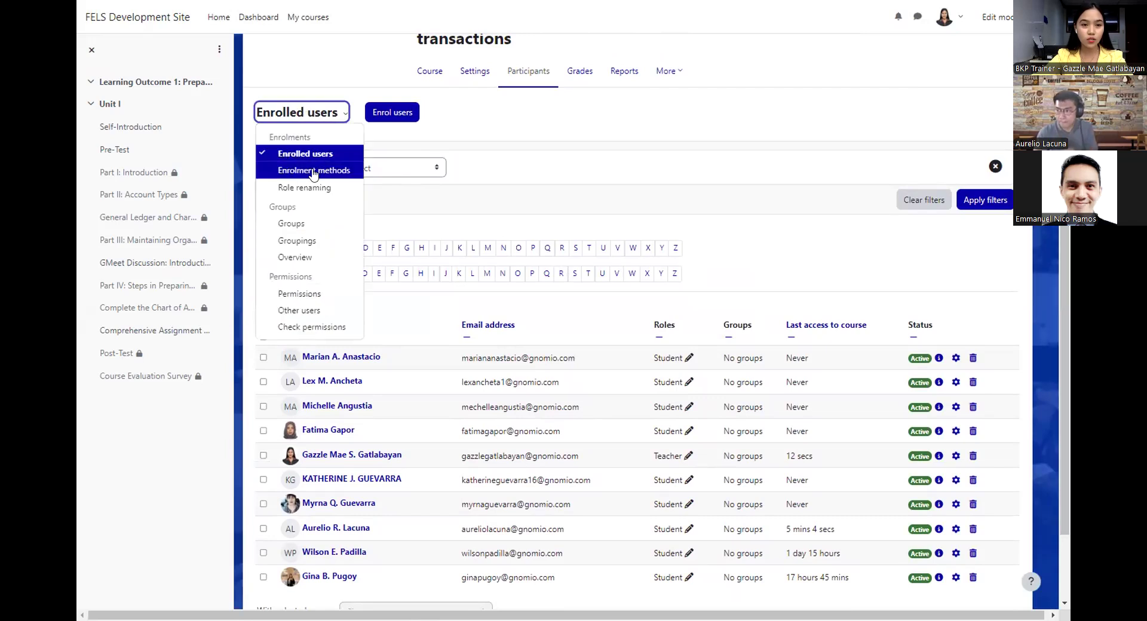
- Open the course's Enrolment methods and highlight the Manual enrolments and BKP NCII B1 methods
{"action": "left_click", "coordinate": [307, 173]}
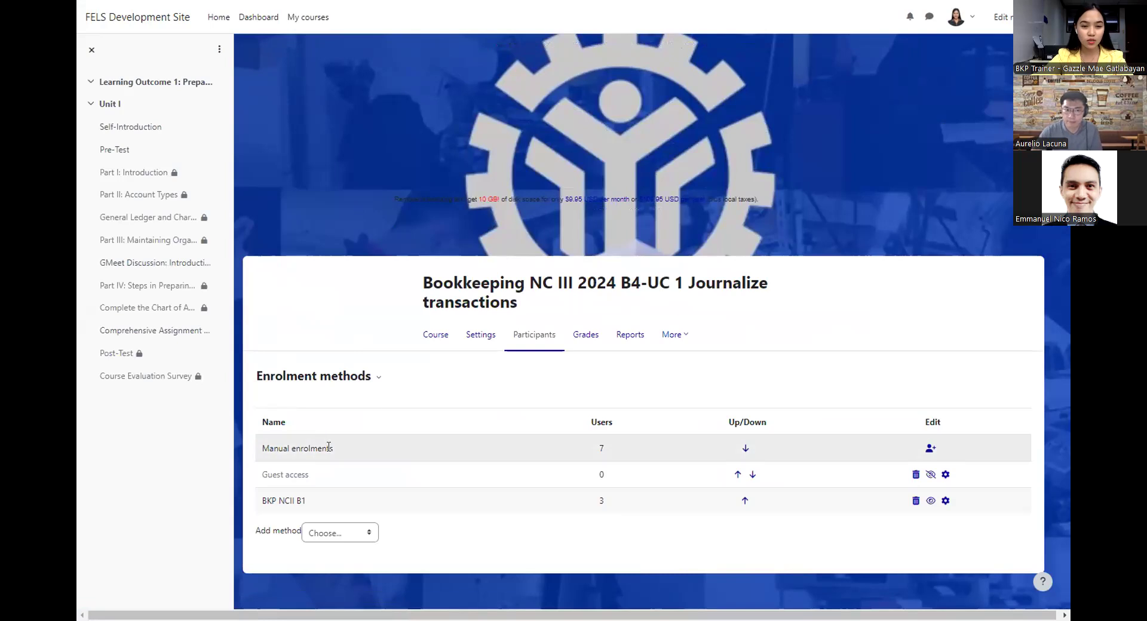
{"action": "left_click_drag", "start_coordinate": [329, 448], "coordinate": [274, 448]}
{"action": "left_click_drag", "start_coordinate": [304, 494], "coordinate": [266, 501]}
{"action": "double_click", "coordinate": [276, 448]}
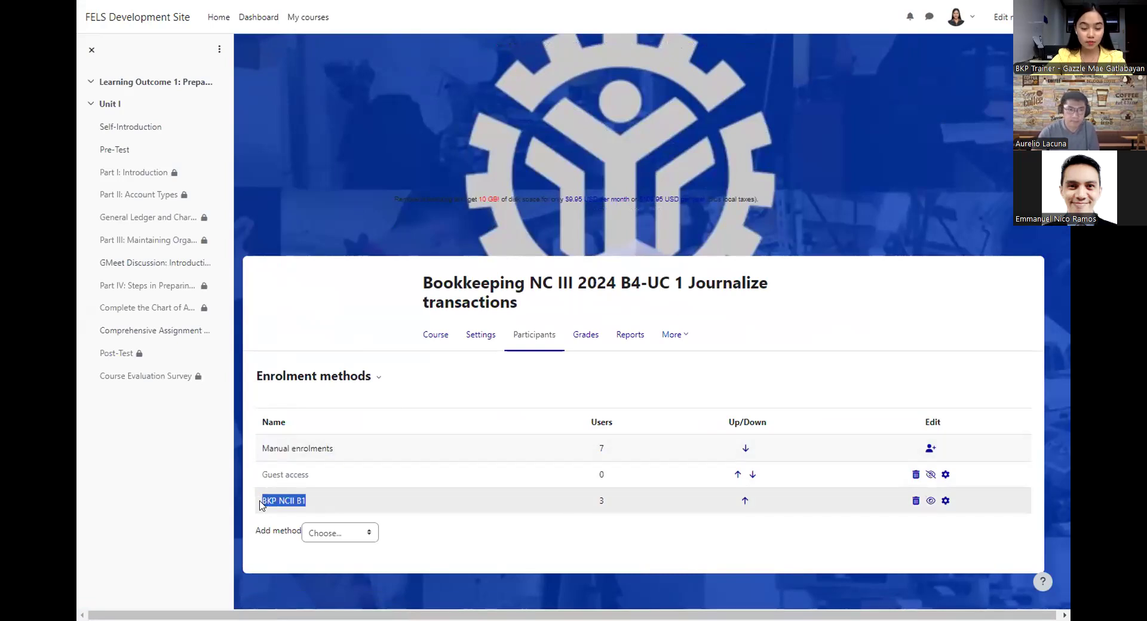
{"action": "left_click", "coordinate": [272, 500]}
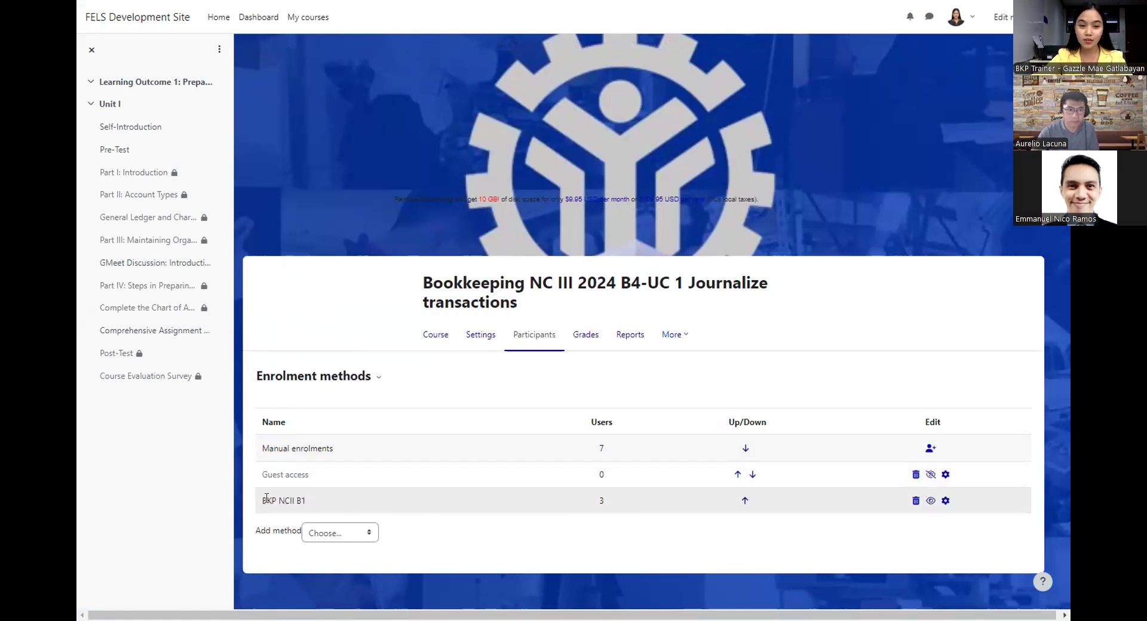
{"action": "triple_click", "coordinate": [282, 448]}
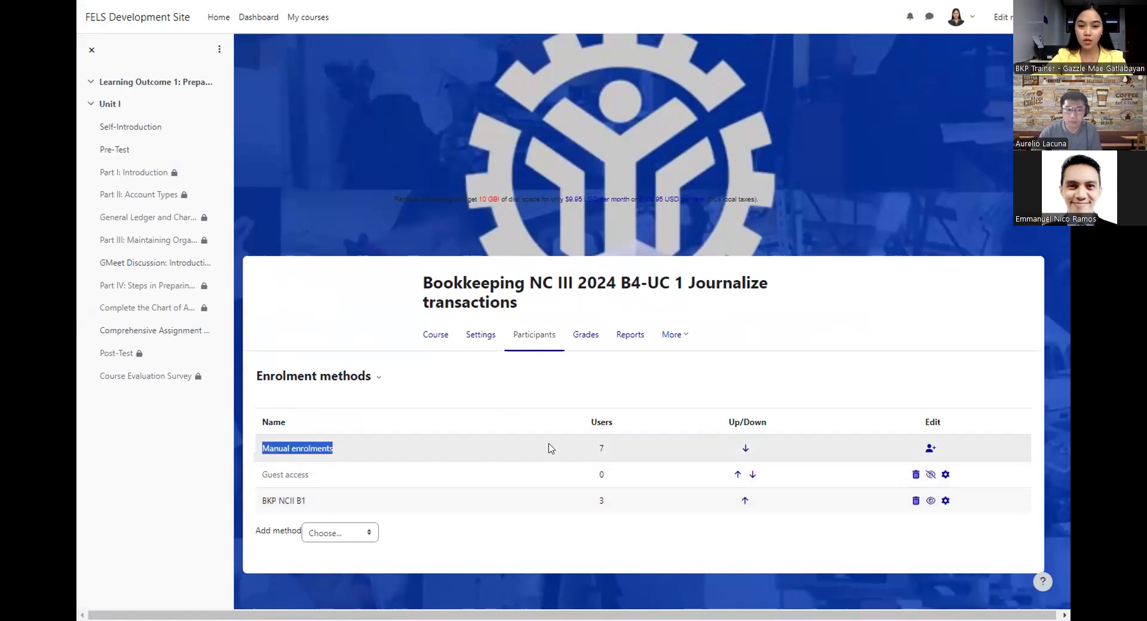
- Highlight the Users column, then open Manual enrolments' Enrol users page listing 7 enrolled
{"action": "double_click", "coordinate": [608, 422]}
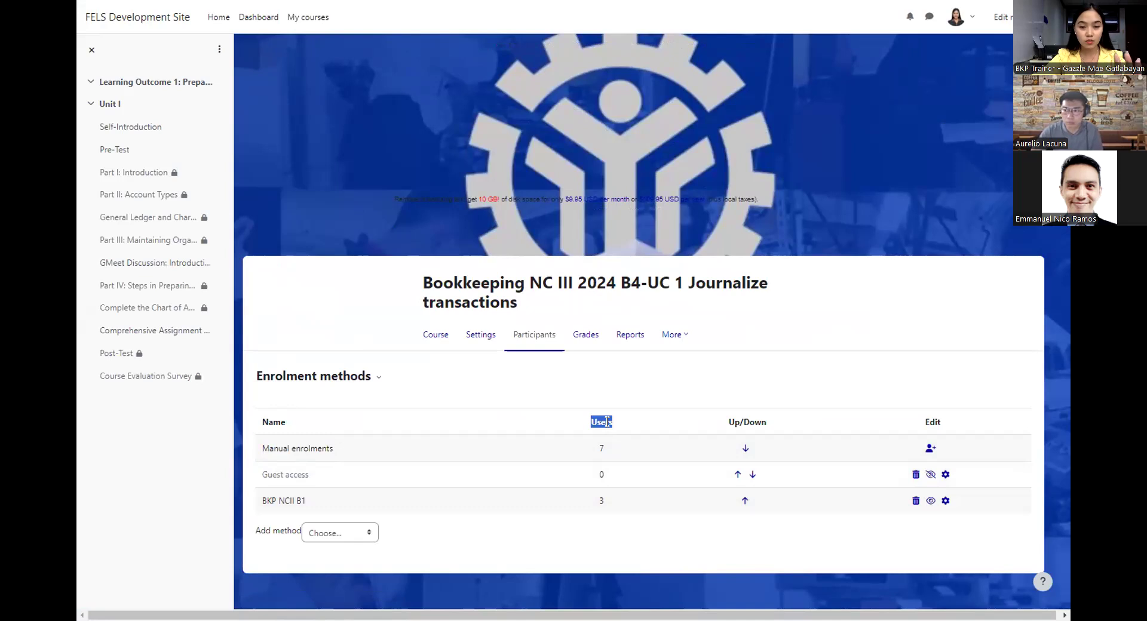
{"action": "left_click", "coordinate": [605, 447]}
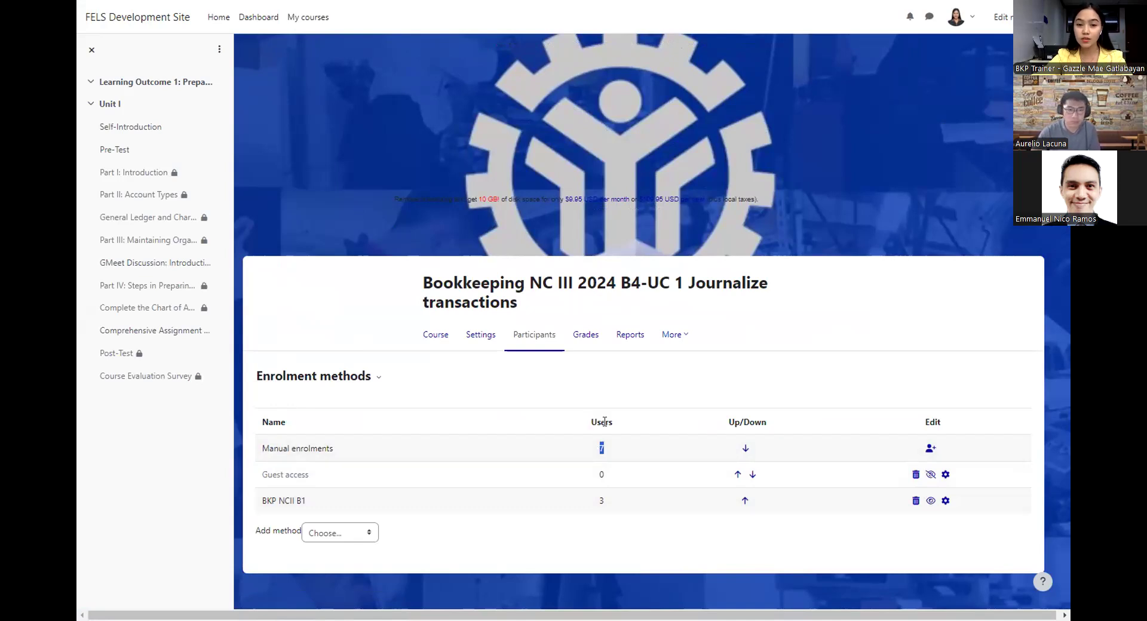
{"action": "double_click", "coordinate": [604, 422]}
{"action": "left_click_drag", "start_coordinate": [333, 448], "coordinate": [259, 448]}
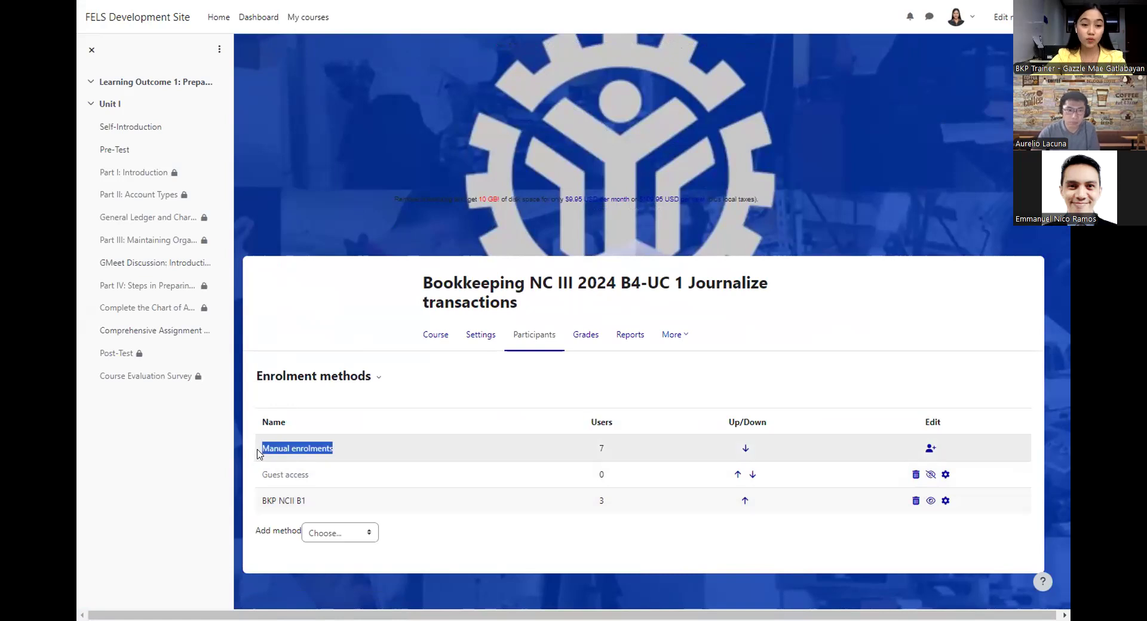
{"action": "left_click", "coordinate": [899, 453]}
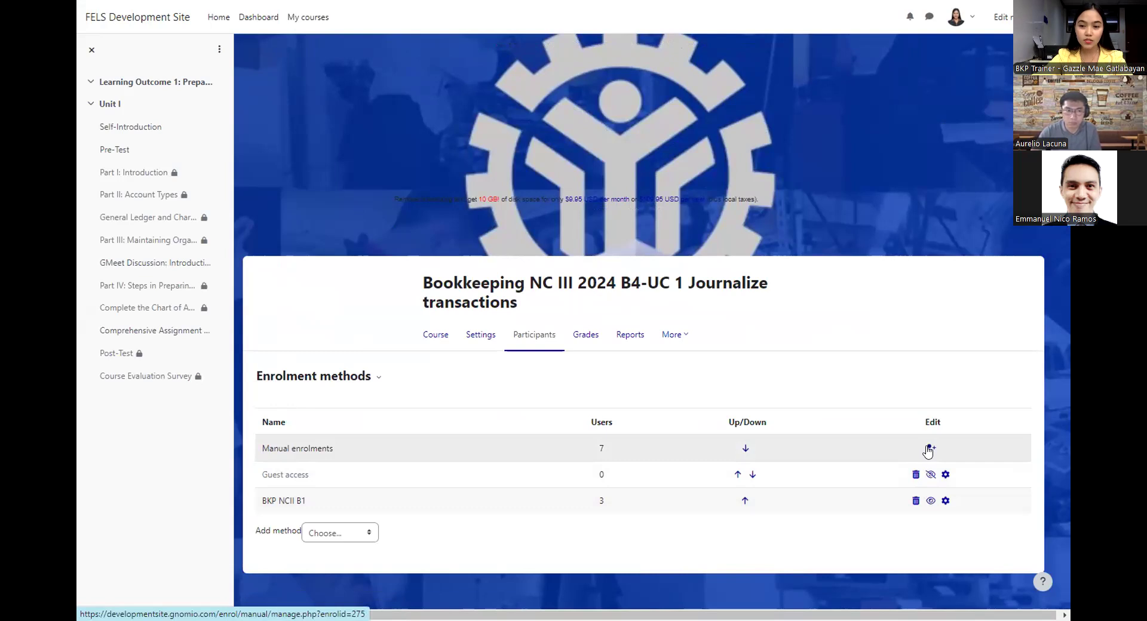
{"action": "left_click", "coordinate": [929, 450]}
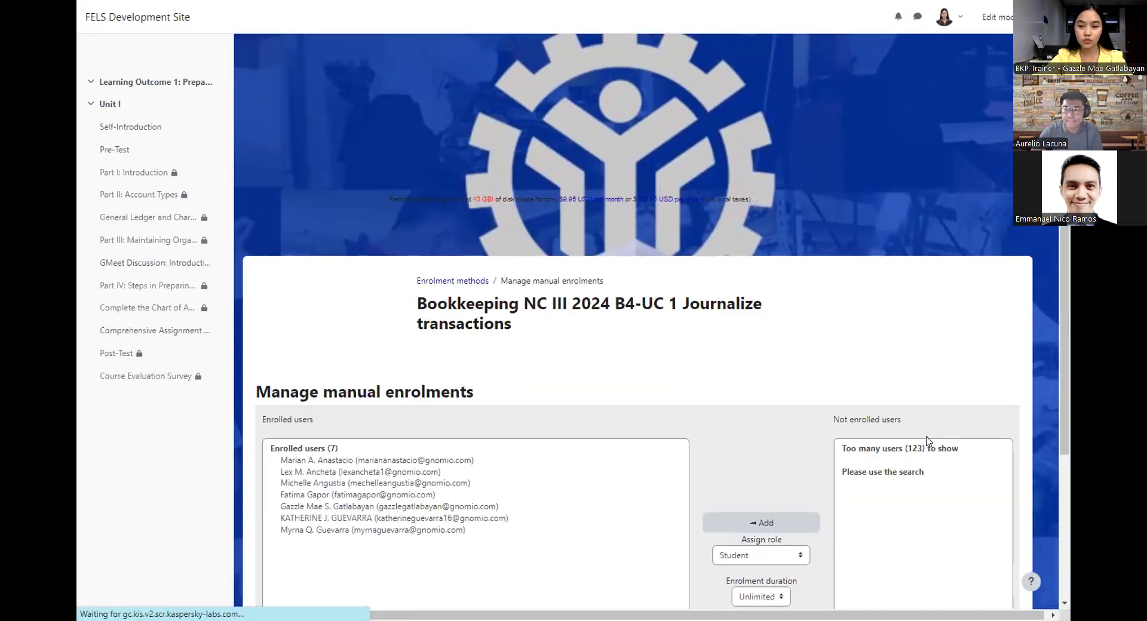
{"action": "left_click_drag", "start_coordinate": [1069, 277], "coordinate": [1069, 333]}
- Search not-enrolled users for 't' and manually enrol three matching students
{"action": "scroll", "coordinate": [918, 482], "scroll_direction": "down", "scroll_amount": 3}
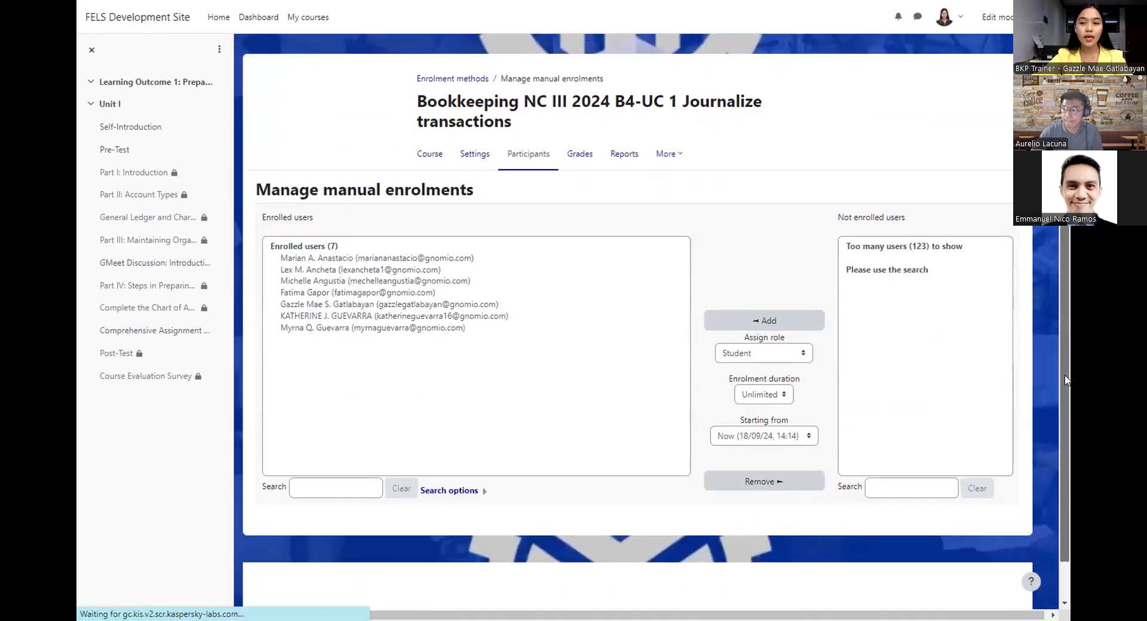
{"action": "left_click", "coordinate": [915, 485]}
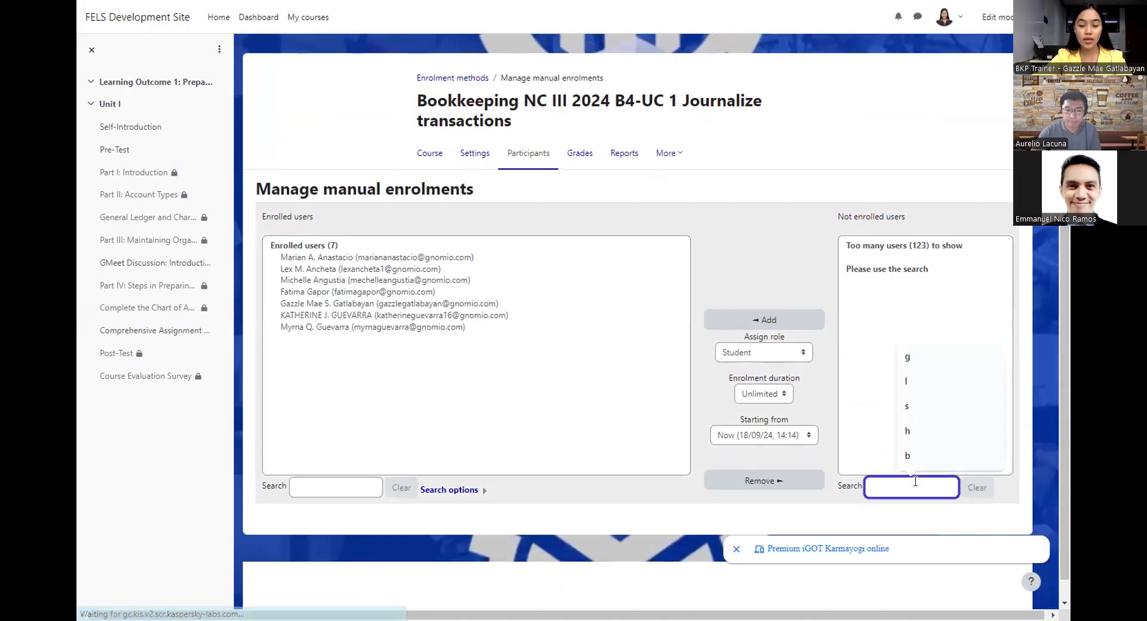
{"action": "type", "text": "t"}
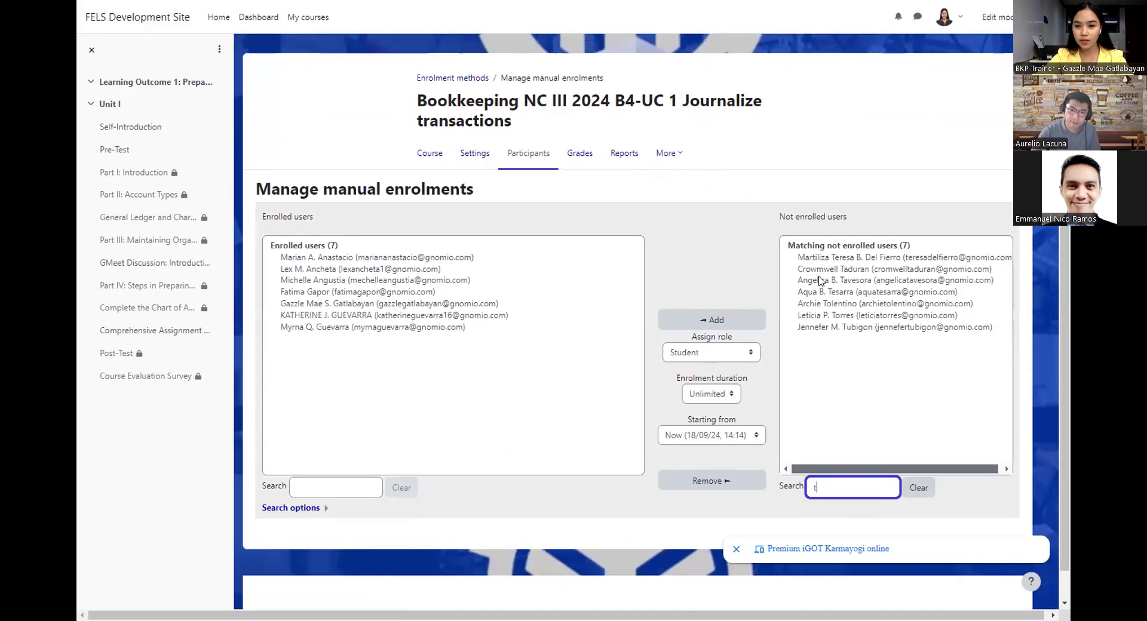
{"action": "left_click", "coordinate": [814, 281]}
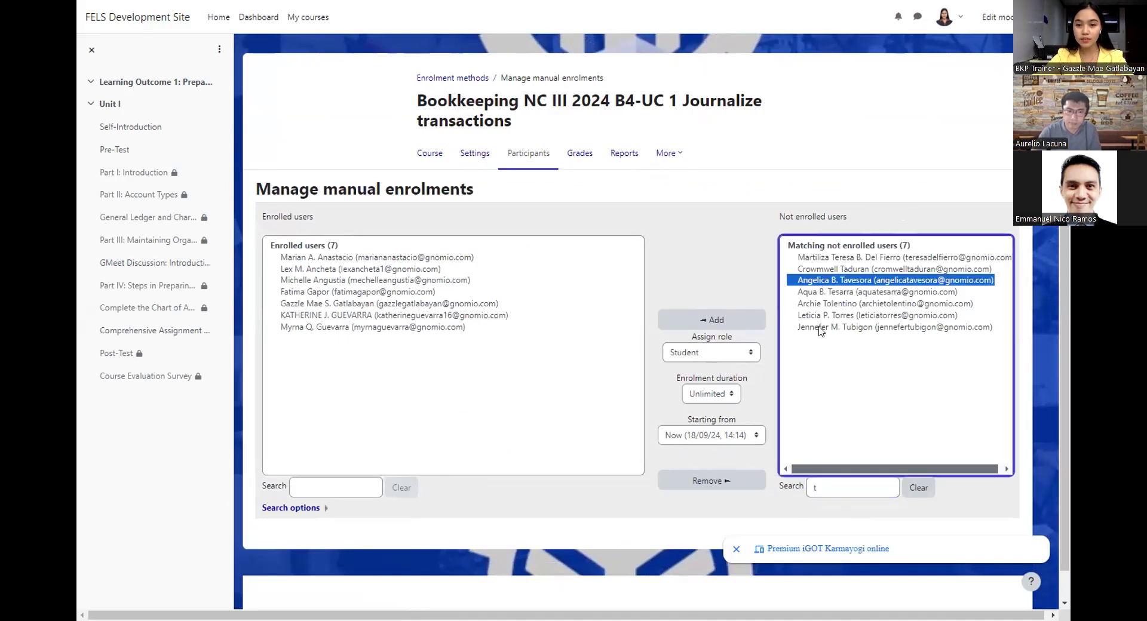
{"action": "left_click", "coordinate": [713, 320]}
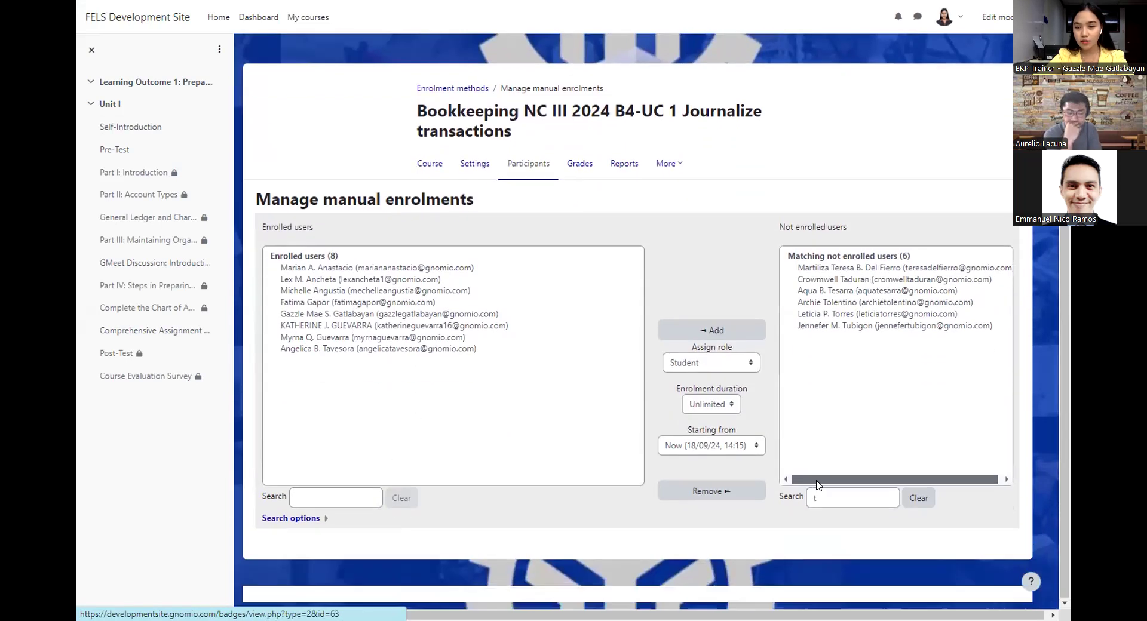
{"action": "scroll", "coordinate": [658, 442], "scroll_direction": "down", "scroll_amount": 2}
{"action": "left_click", "coordinate": [812, 303]}
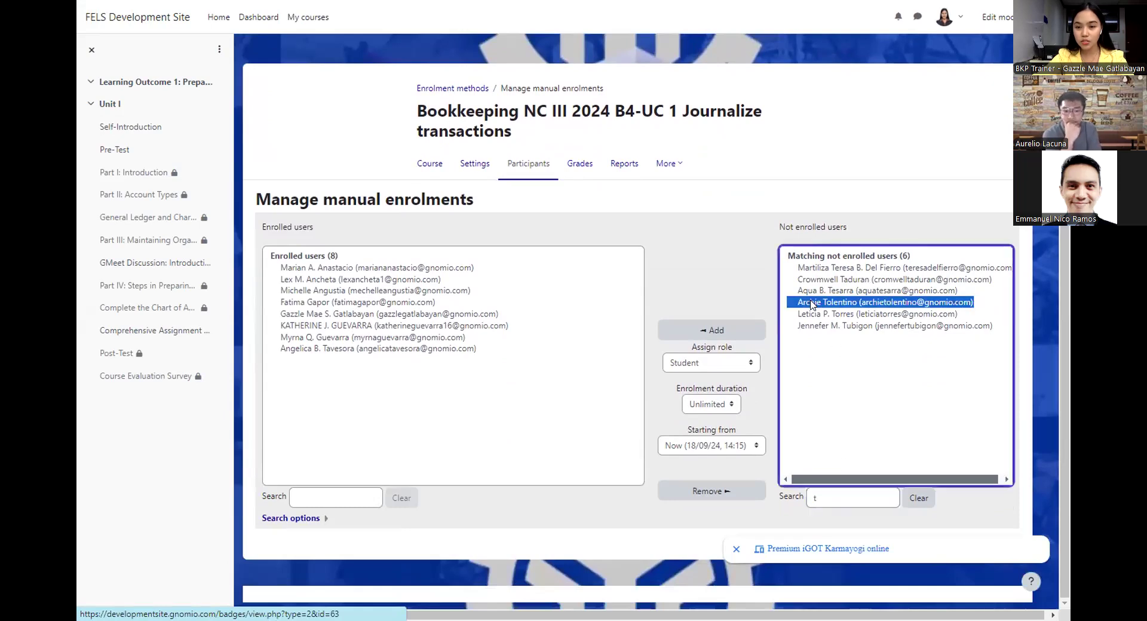
{"action": "left_click", "coordinate": [725, 332]}
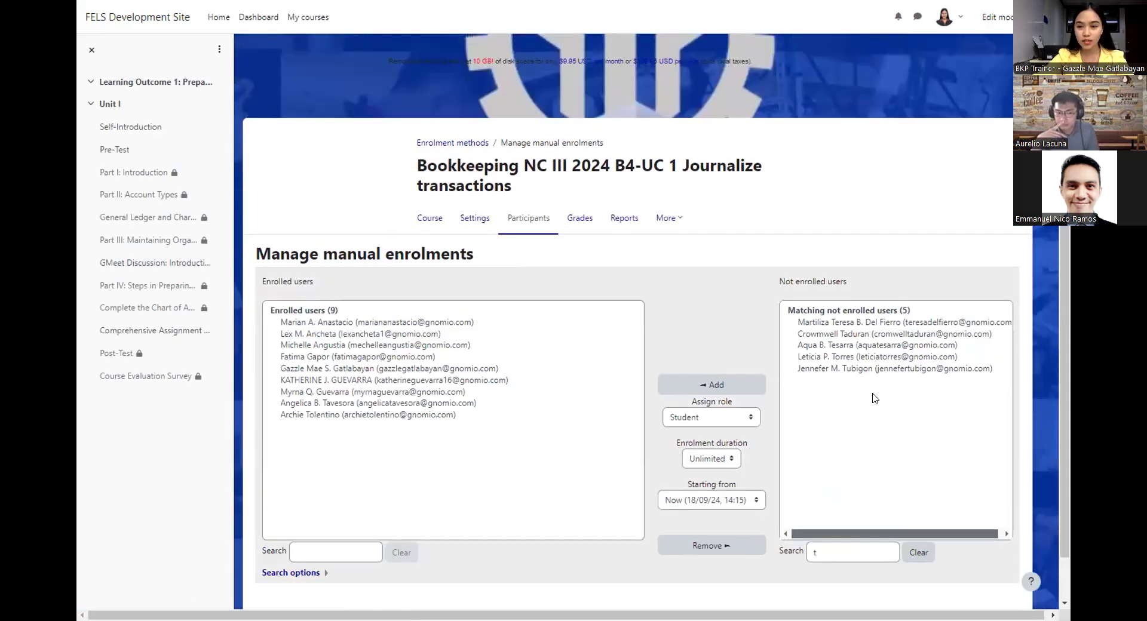
{"action": "left_click", "coordinate": [813, 346]}
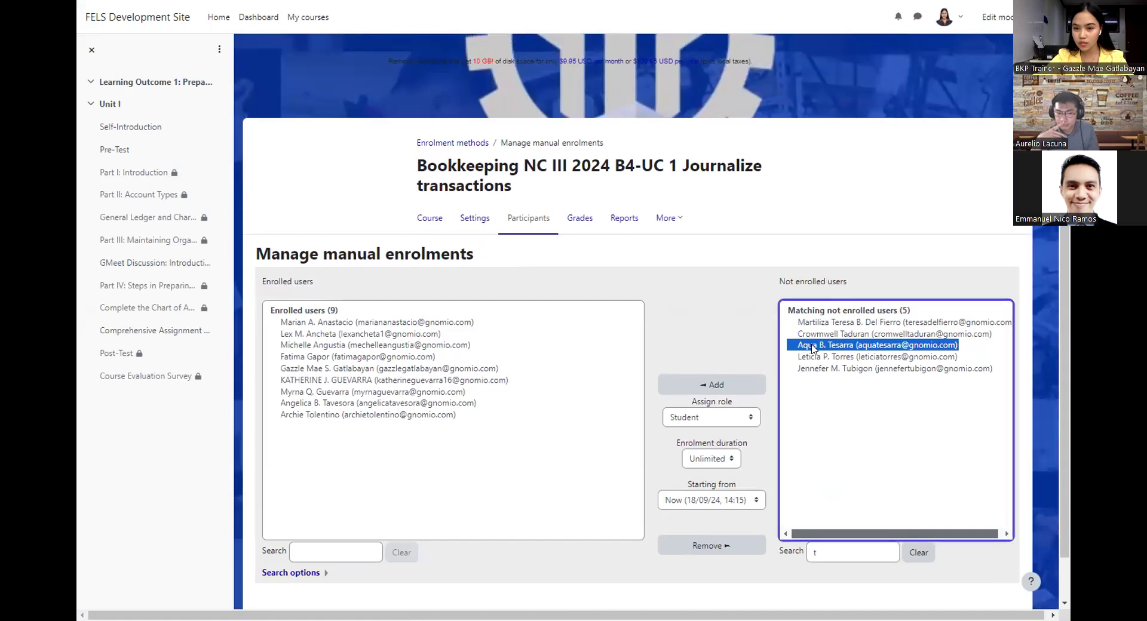
{"action": "left_click", "coordinate": [725, 386]}
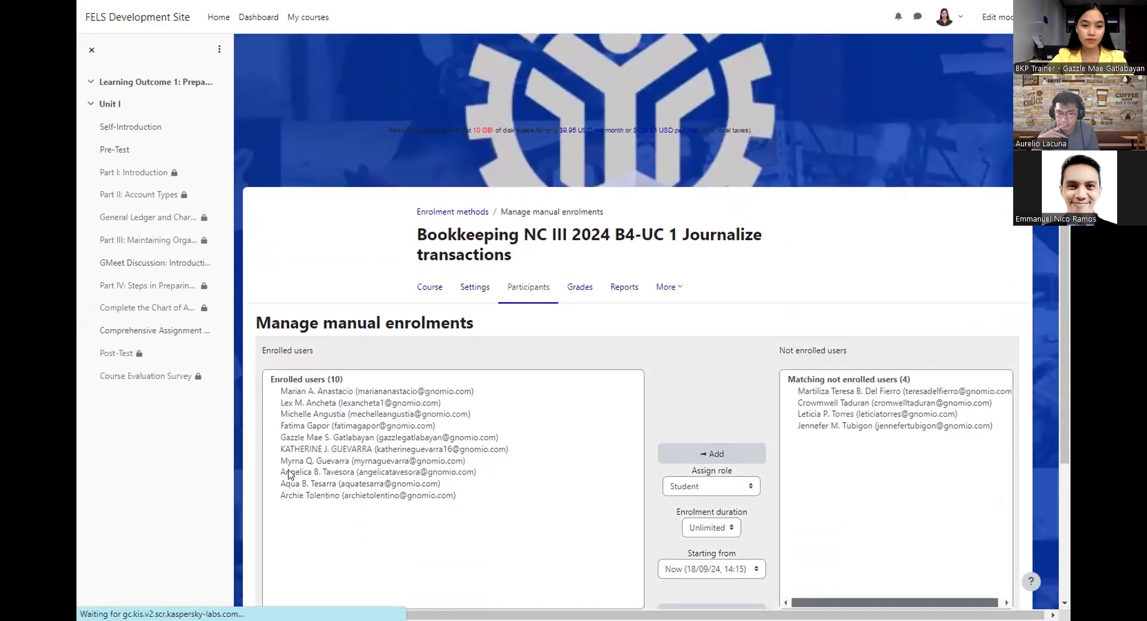
- Select the three newly enrolled students in the Enrolled users list to review them
{"action": "left_click", "coordinate": [290, 474]}
{"action": "left_click", "coordinate": [293, 486]}
{"action": "left_click", "coordinate": [294, 496]}
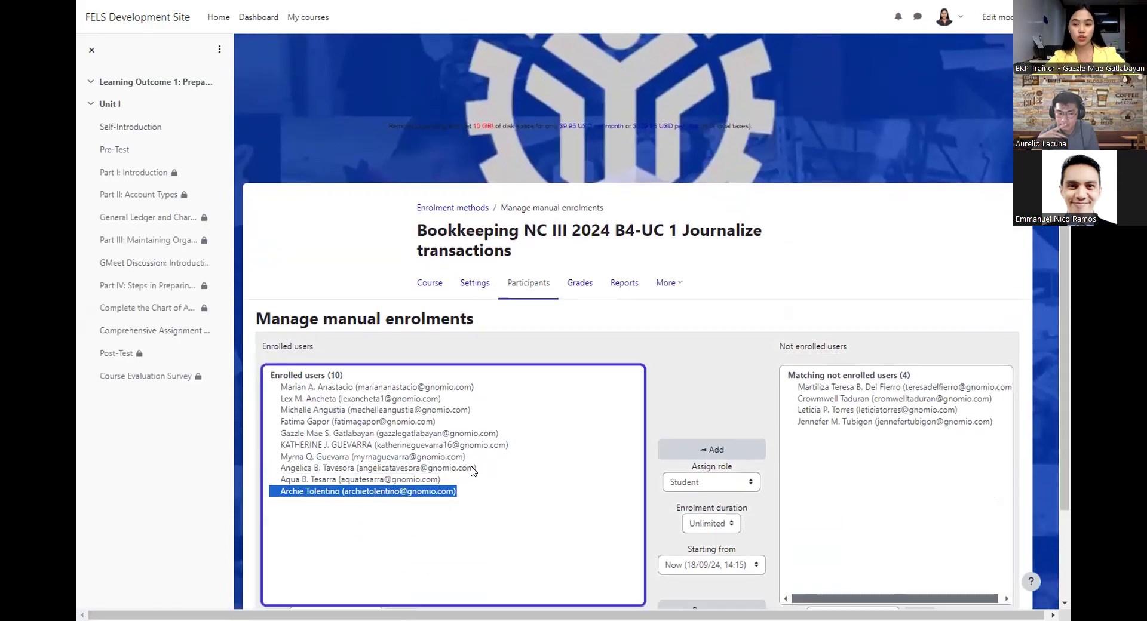
{"action": "scroll", "coordinate": [1068, 358], "scroll_direction": "down", "scroll_amount": 1}
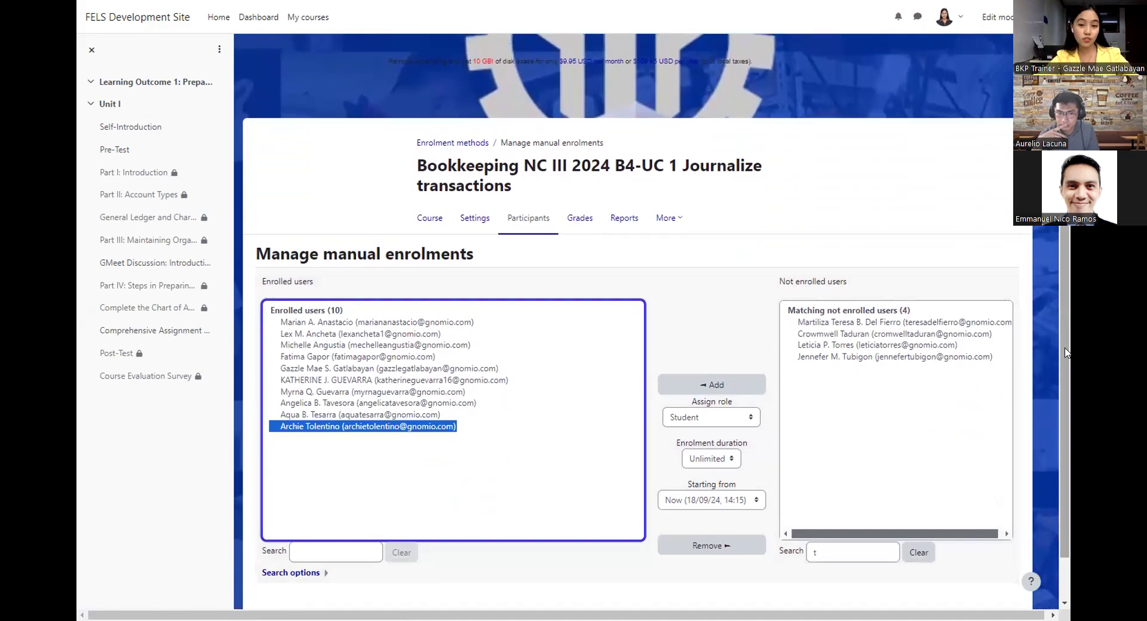
- Open the Participants page, dismiss the ad, and highlight the new students' names and e-mails
{"action": "left_click", "coordinate": [523, 216]}
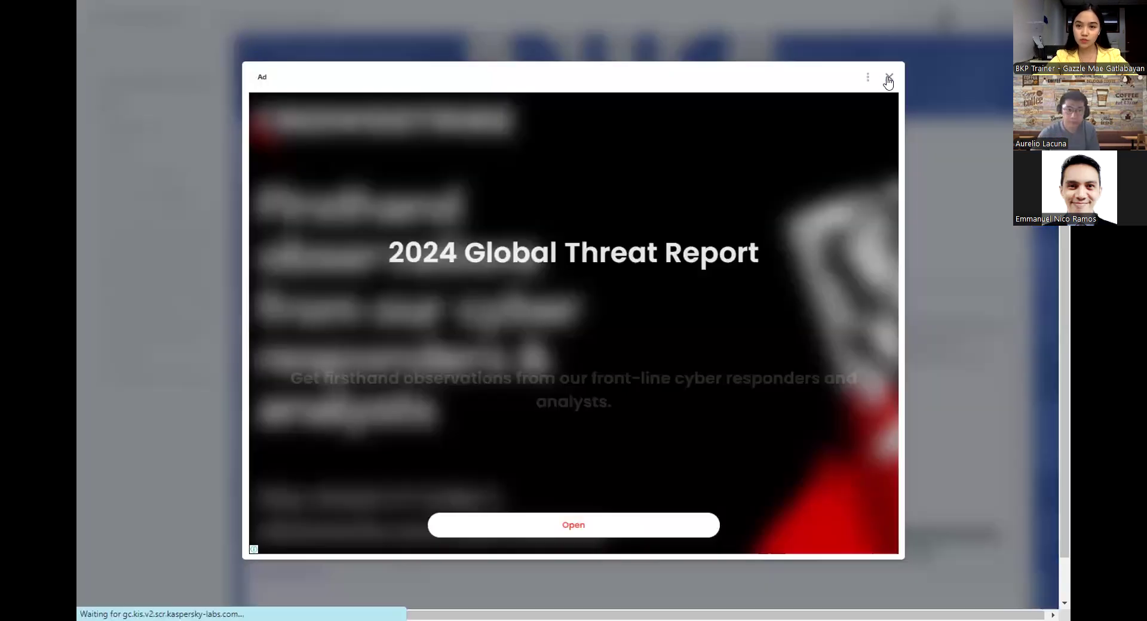
{"action": "left_click", "coordinate": [889, 81]}
{"action": "scroll", "coordinate": [1062, 338], "scroll_direction": "down", "scroll_amount": 5}
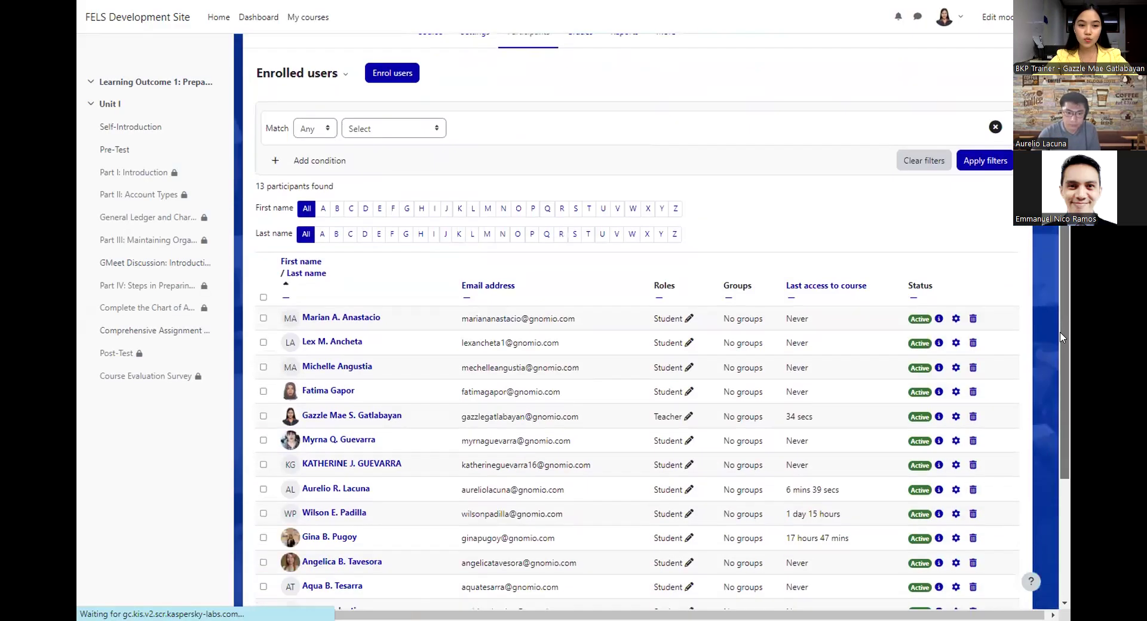
{"action": "scroll", "coordinate": [406, 307], "scroll_direction": "down", "scroll_amount": 2}
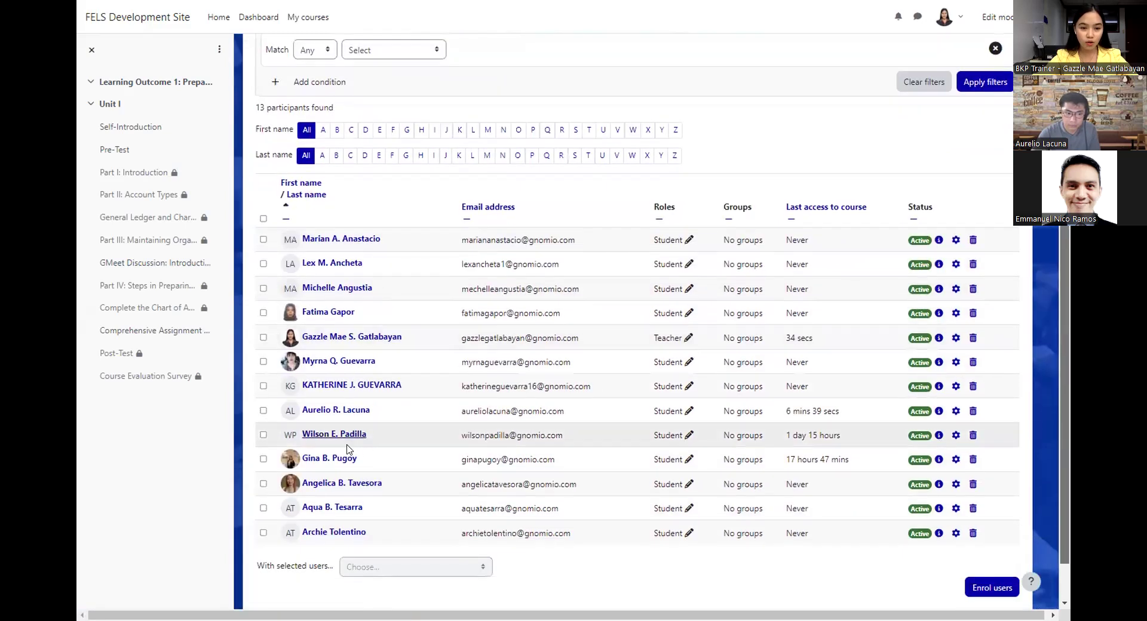
{"action": "left_click_drag", "start_coordinate": [363, 508], "coordinate": [304, 508]}
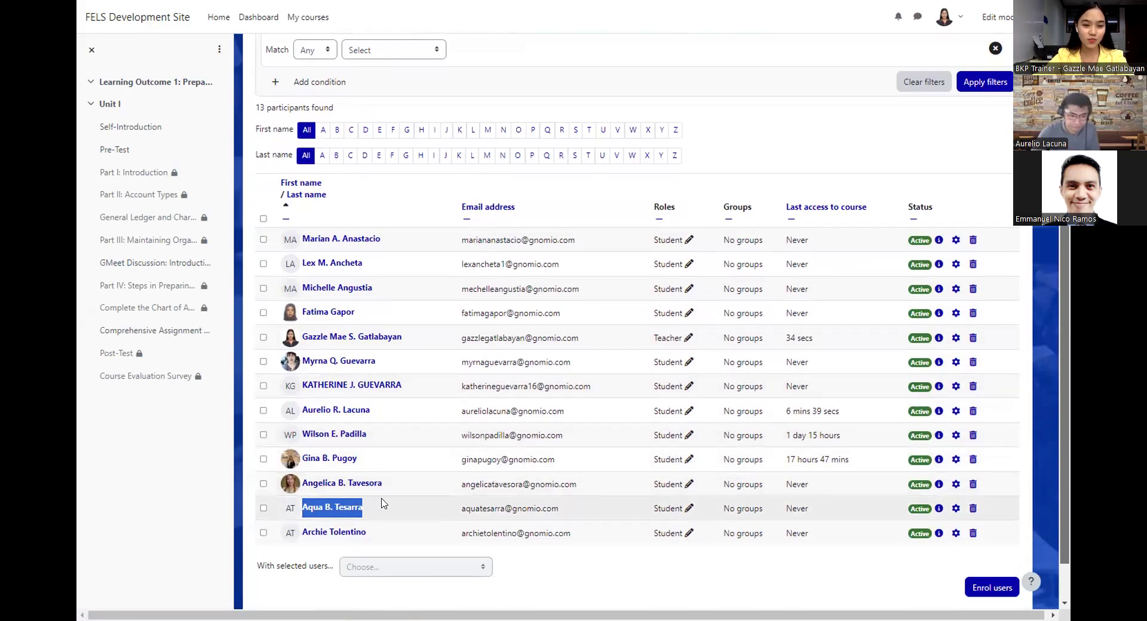
{"action": "left_click_drag", "start_coordinate": [376, 513], "coordinate": [326, 528]}
{"action": "left_click_drag", "start_coordinate": [384, 487], "coordinate": [337, 488]}
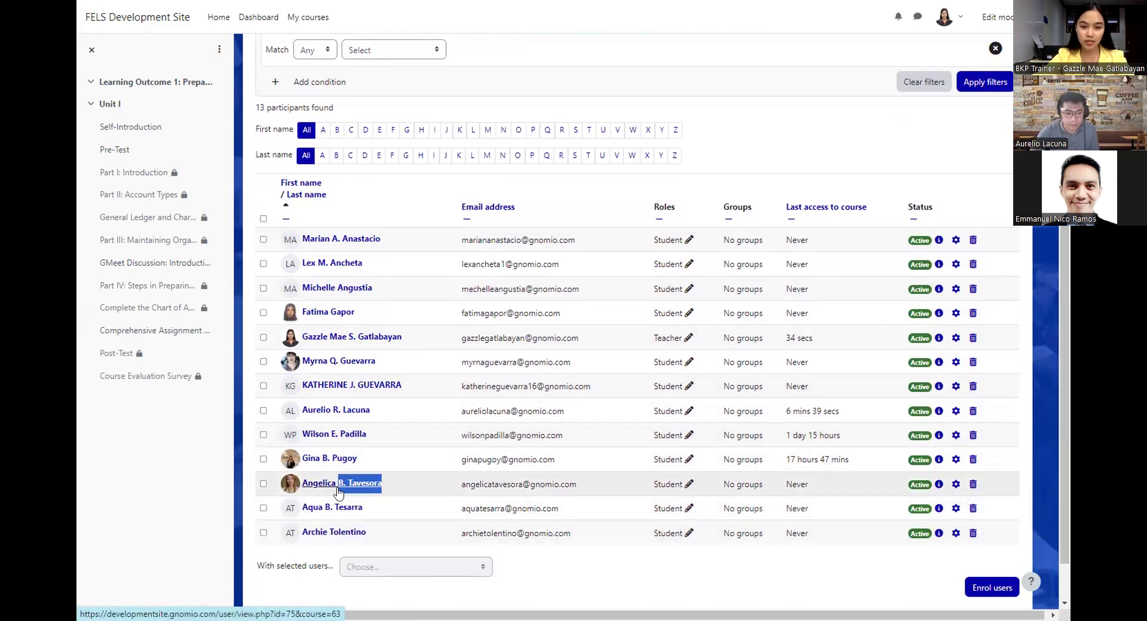
{"action": "left_click_drag", "start_coordinate": [460, 487], "coordinate": [461, 509]}
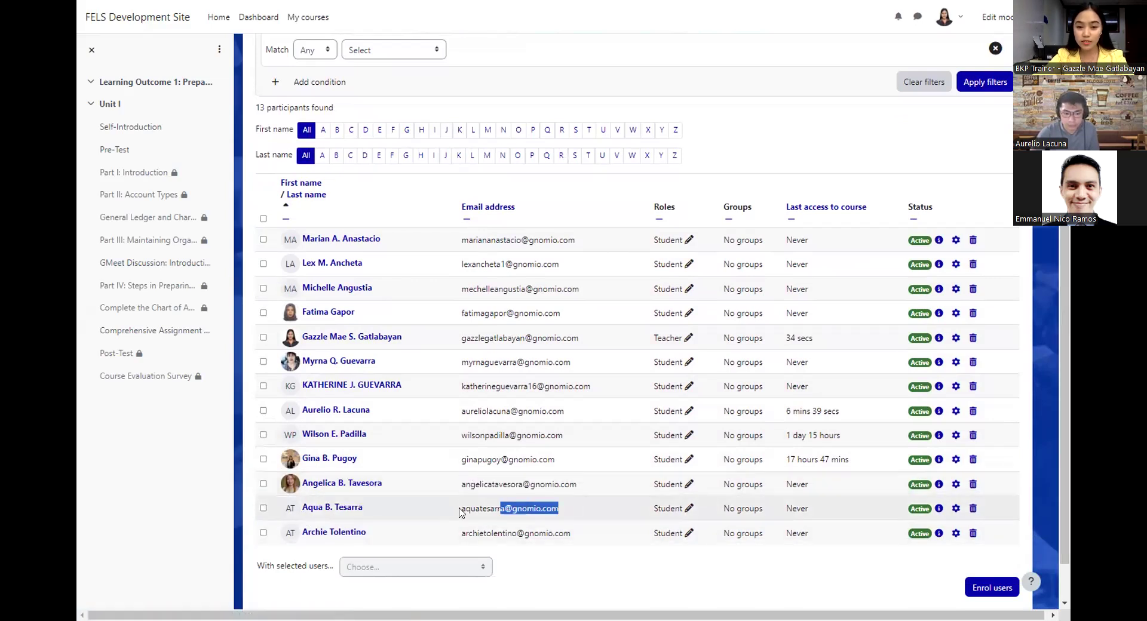
- Start editing a student's Student role, then leave the role editor unchanged
{"action": "left_click", "coordinate": [674, 488]}
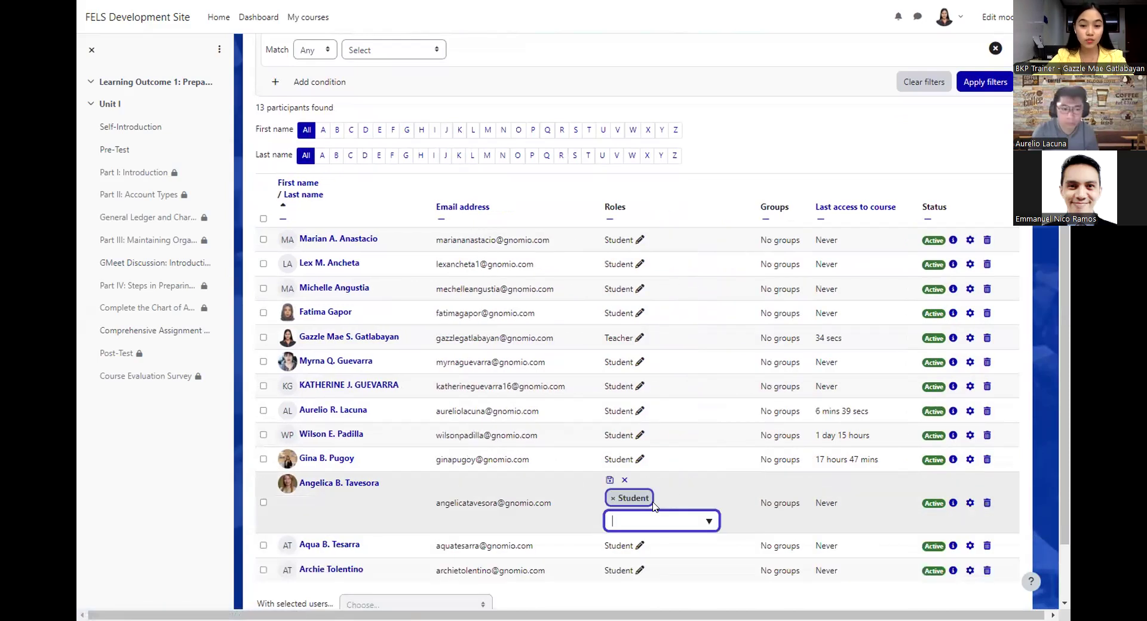
{"action": "left_click", "coordinate": [807, 476]}
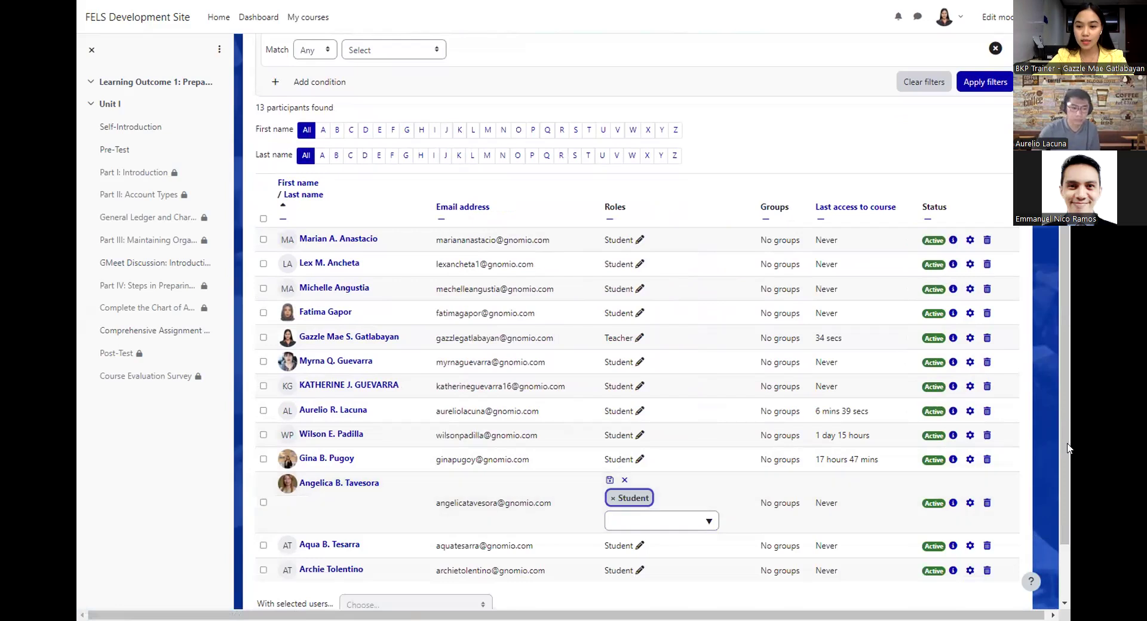
{"action": "scroll", "coordinate": [908, 506], "scroll_direction": "down", "scroll_amount": 2}
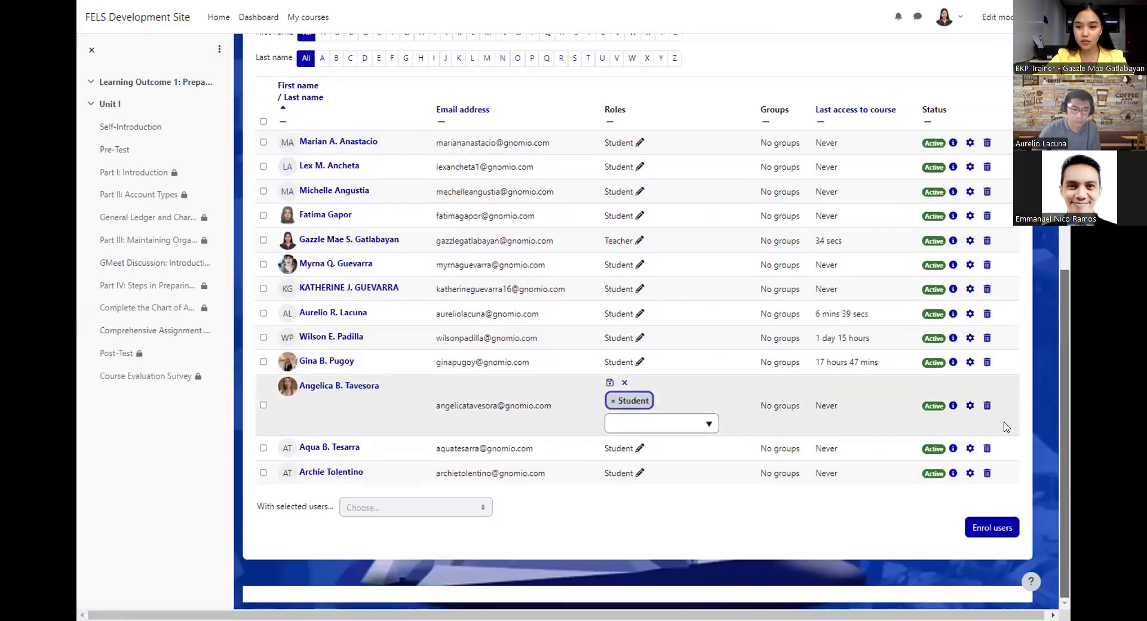
{"action": "left_click", "coordinate": [953, 406]}
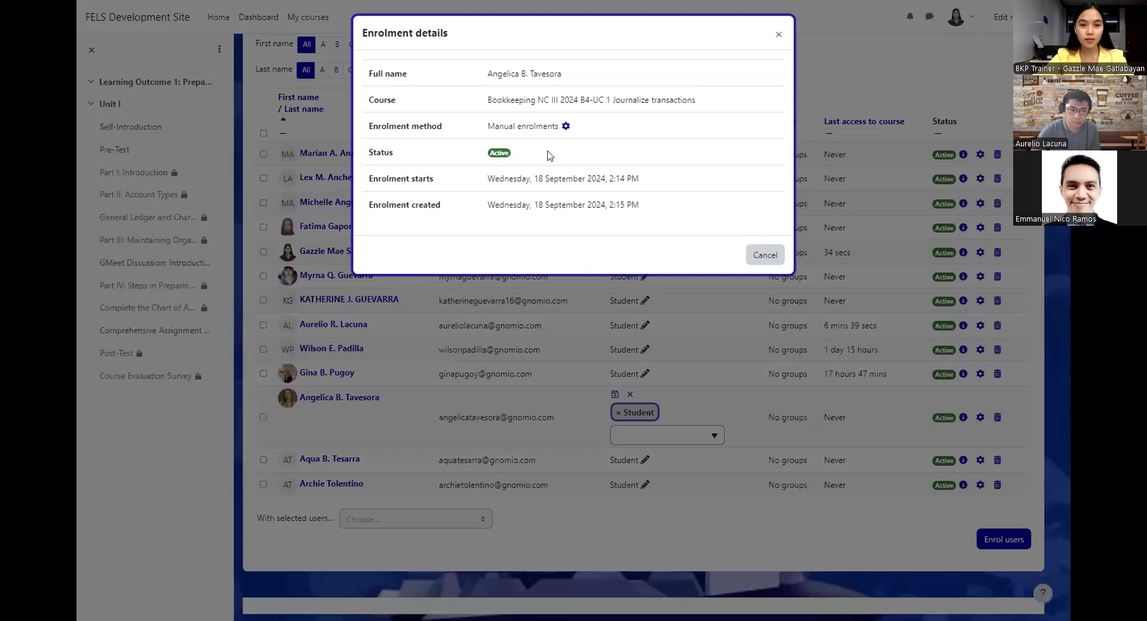
{"action": "left_click", "coordinate": [562, 128]}
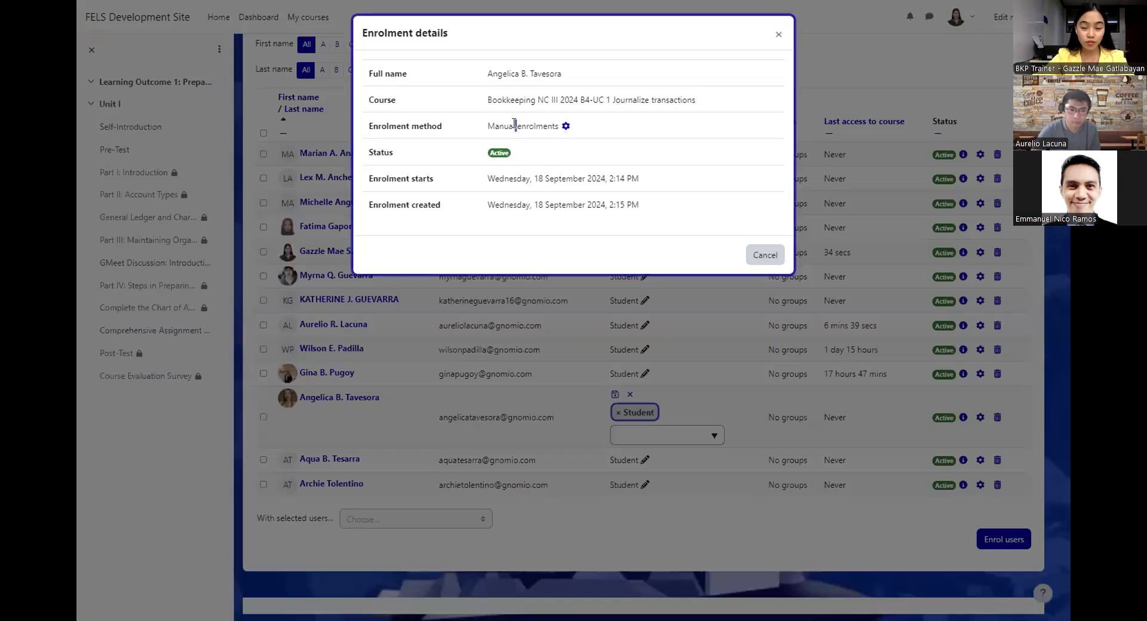
{"action": "double_click", "coordinate": [524, 125]}
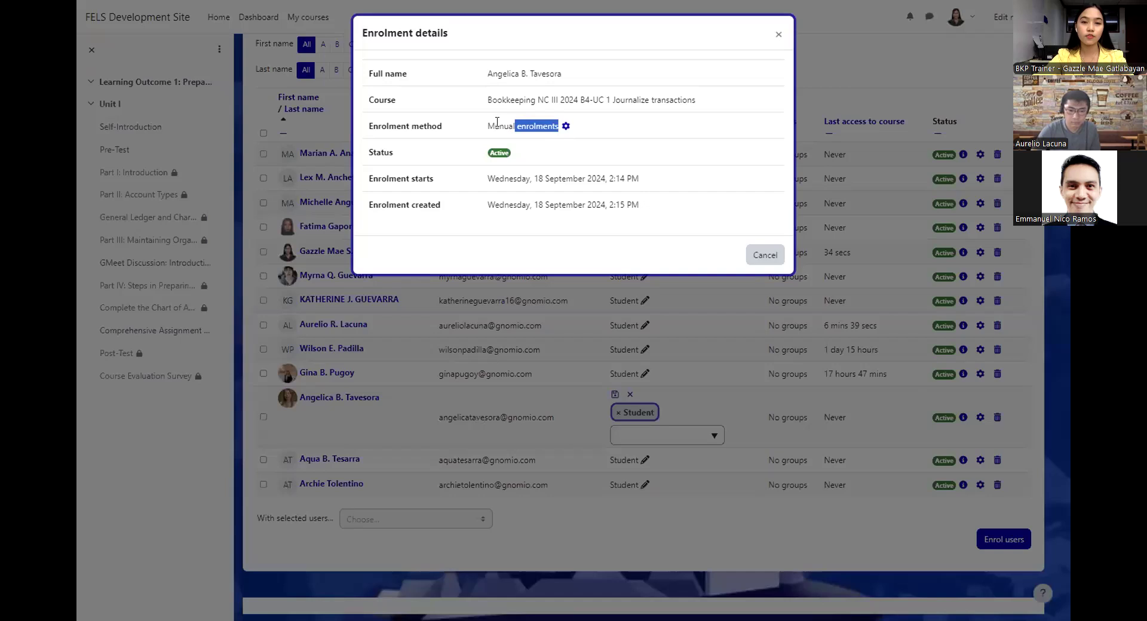
{"action": "left_click", "coordinate": [497, 122]}
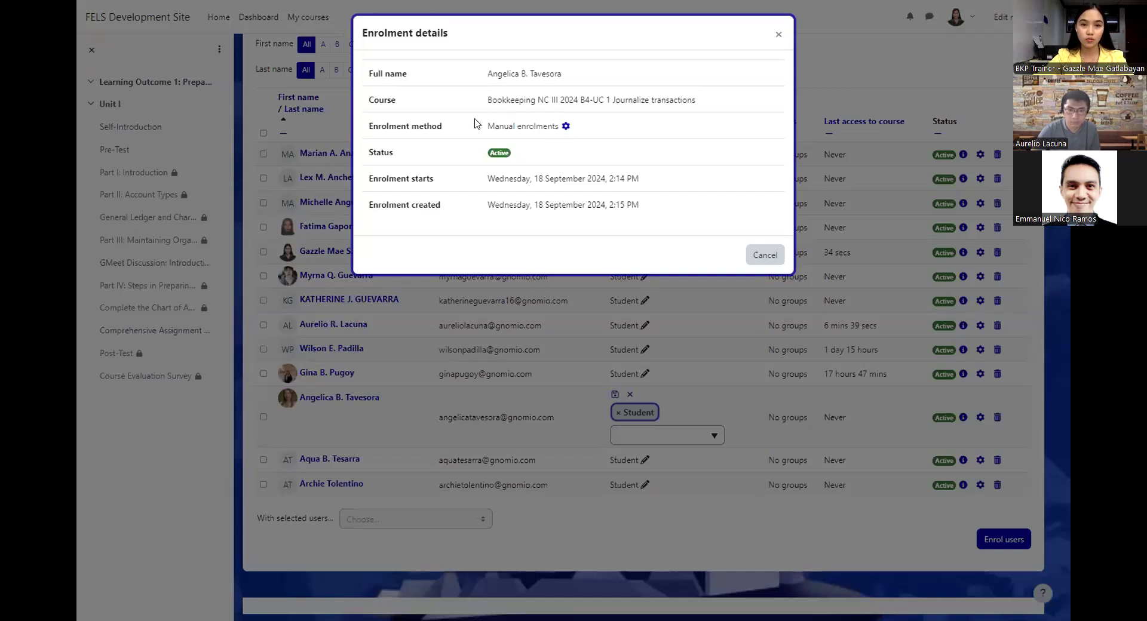
{"action": "double_click", "coordinate": [497, 126]}
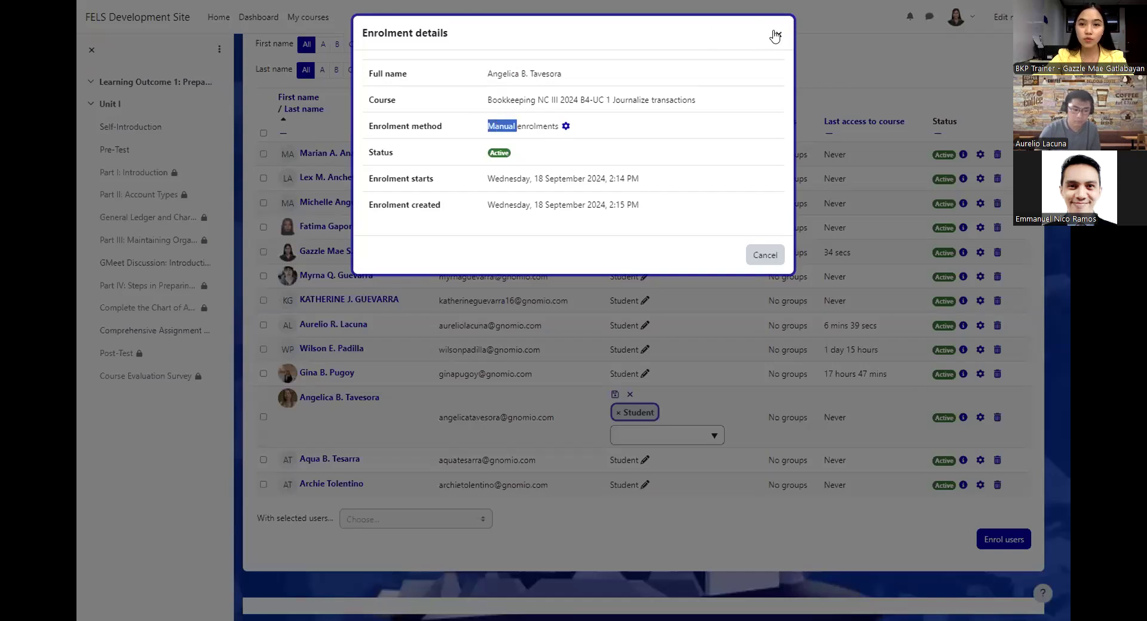
{"action": "left_click", "coordinate": [778, 34]}
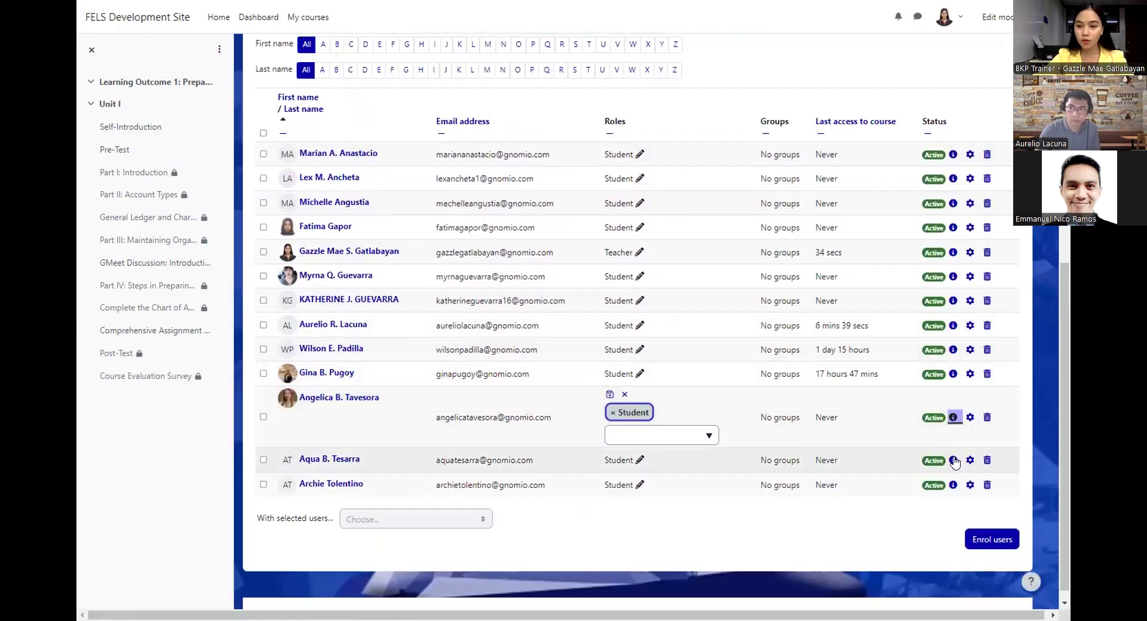
{"action": "left_click", "coordinate": [954, 460]}
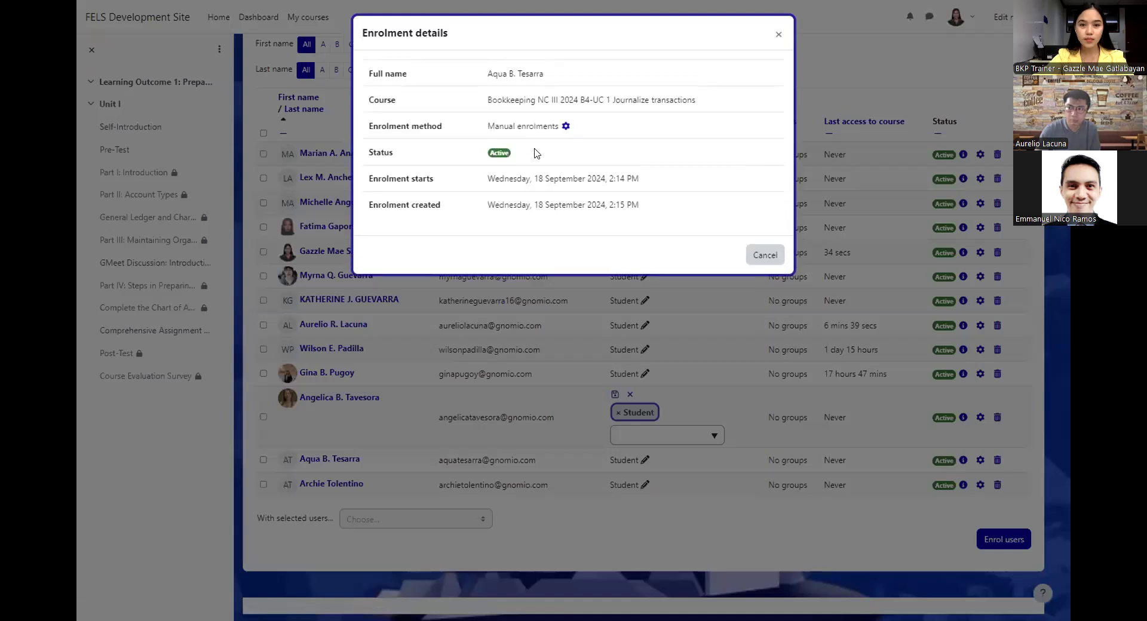
{"action": "double_click", "coordinate": [518, 126]}
{"action": "left_click", "coordinate": [780, 31]}
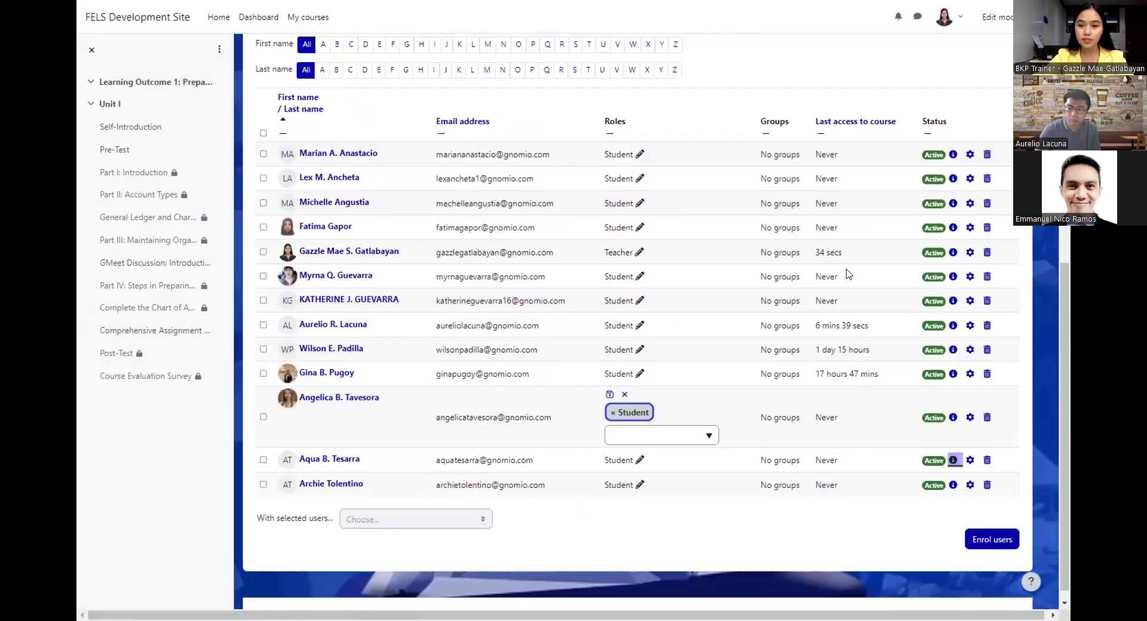
{"action": "left_click", "coordinate": [953, 485]}
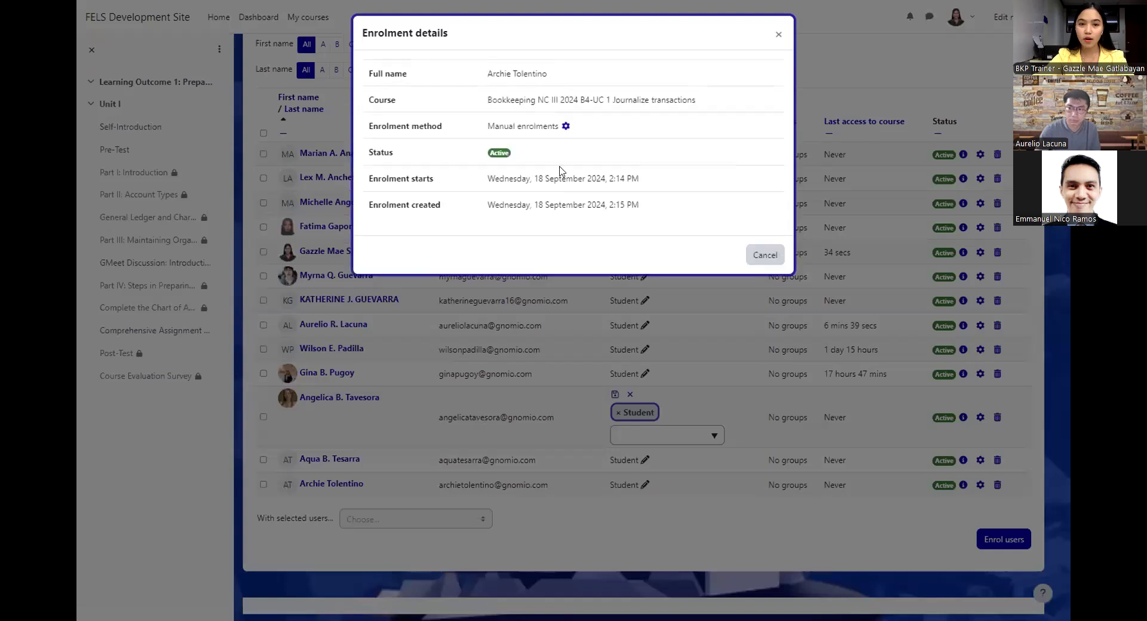
{"action": "left_click", "coordinate": [780, 33]}
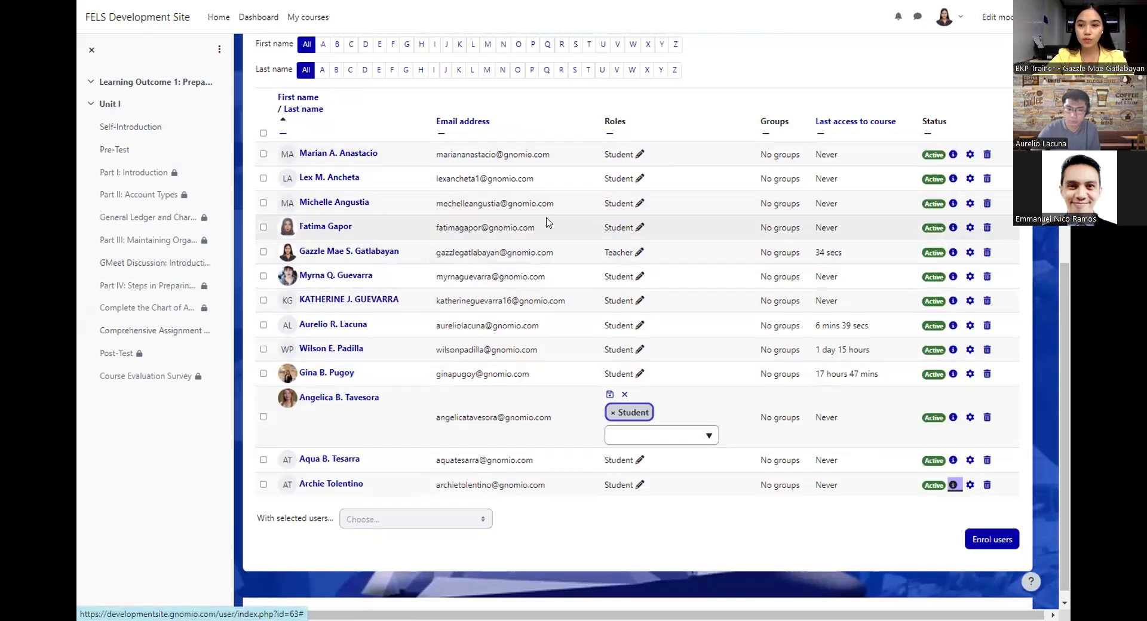
{"action": "scroll", "coordinate": [526, 141], "scroll_direction": "up", "scroll_amount": 4}
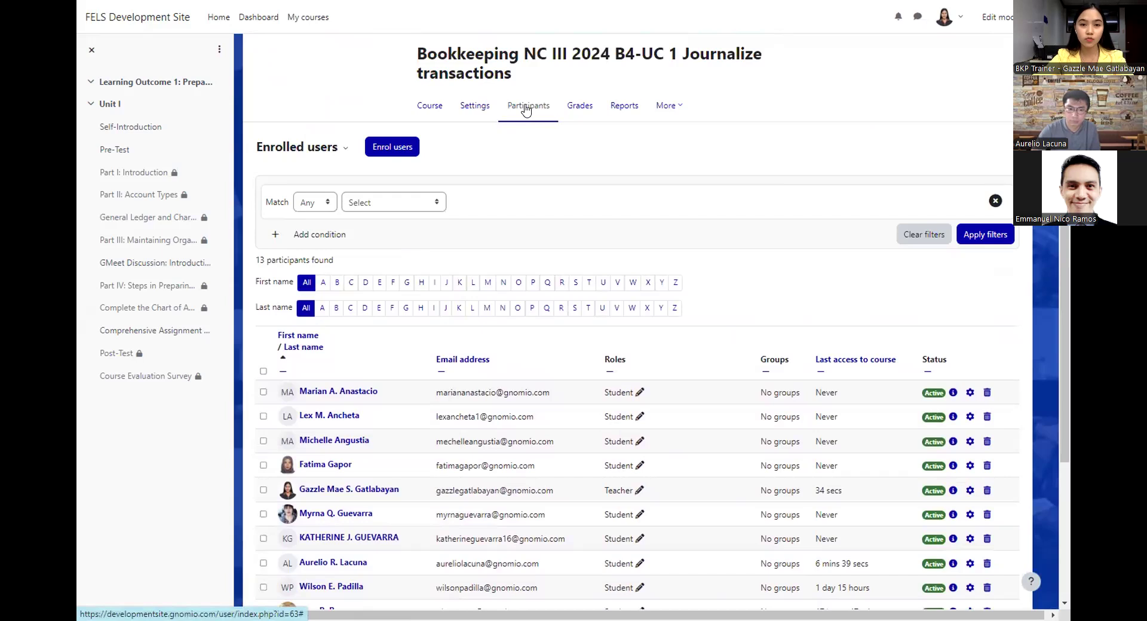
- Reload Participants and enrol a student found by searching 'r' through Enrol users
{"action": "left_click", "coordinate": [525, 108]}
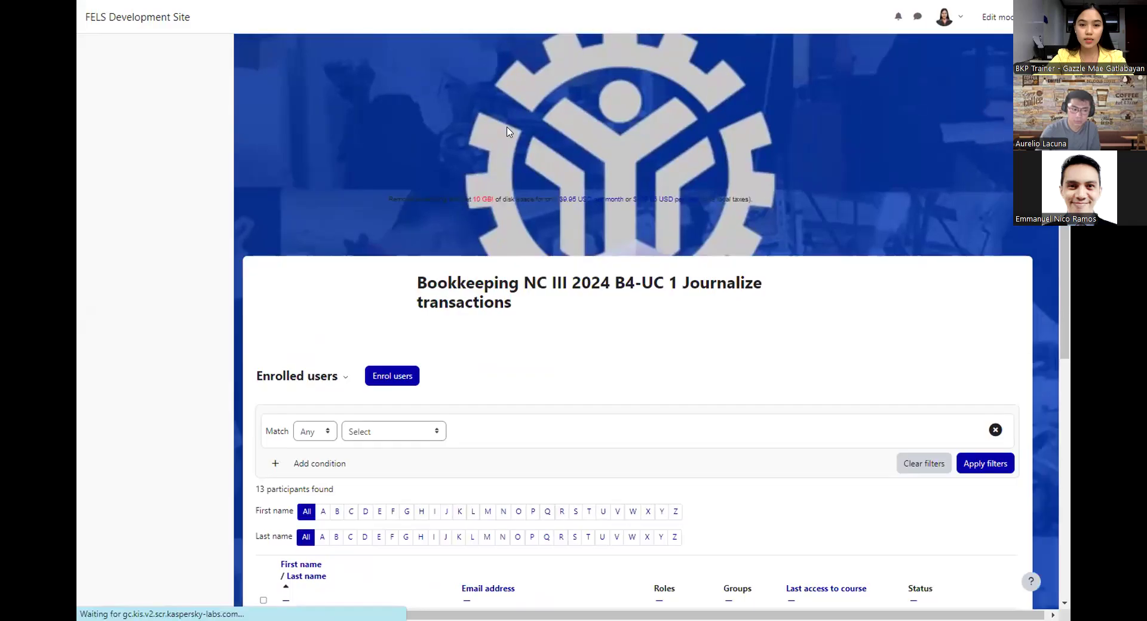
{"action": "scroll", "coordinate": [533, 221], "scroll_direction": "down", "scroll_amount": 2}
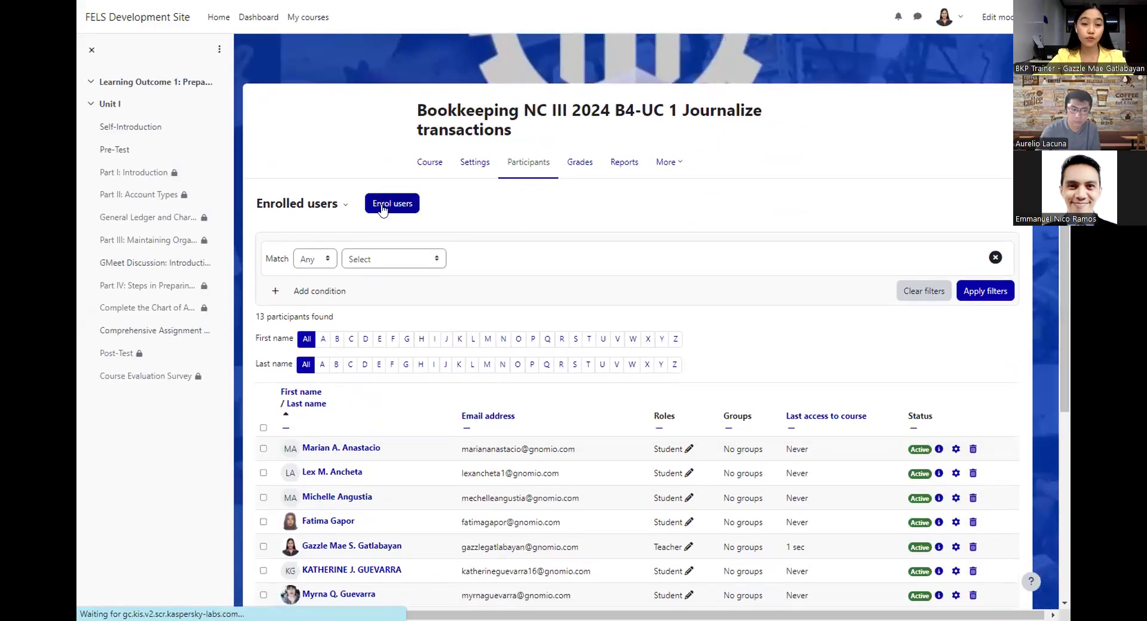
{"action": "left_click", "coordinate": [382, 205]}
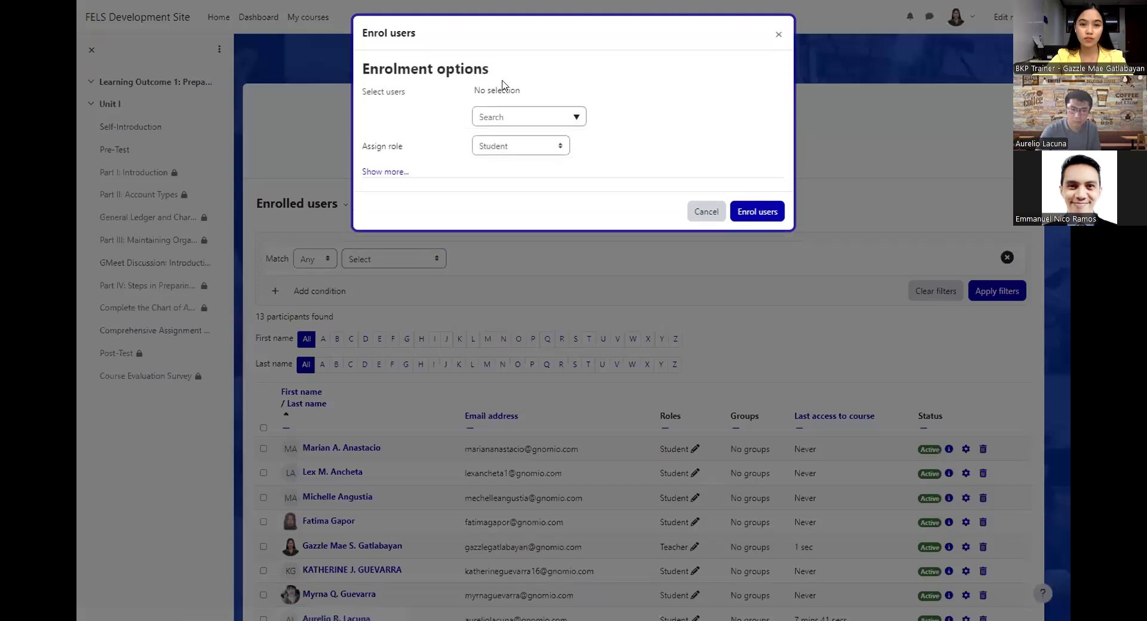
{"action": "left_click", "coordinate": [505, 110]}
{"action": "type", "text": "r"}
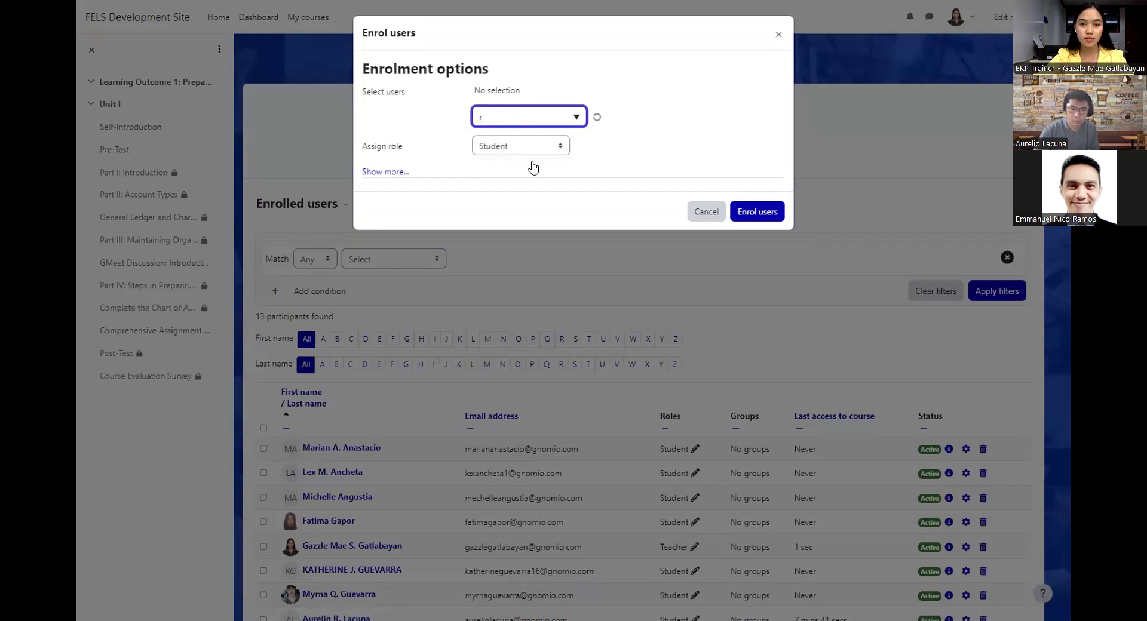
{"action": "left_click", "coordinate": [484, 159]}
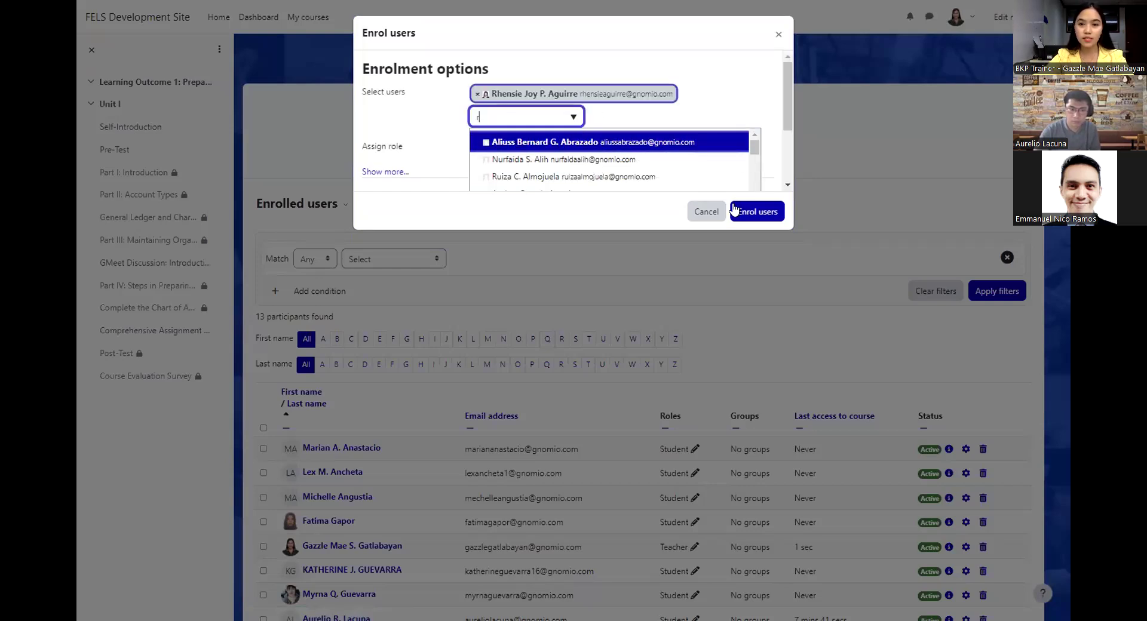
{"action": "left_click", "coordinate": [744, 216]}
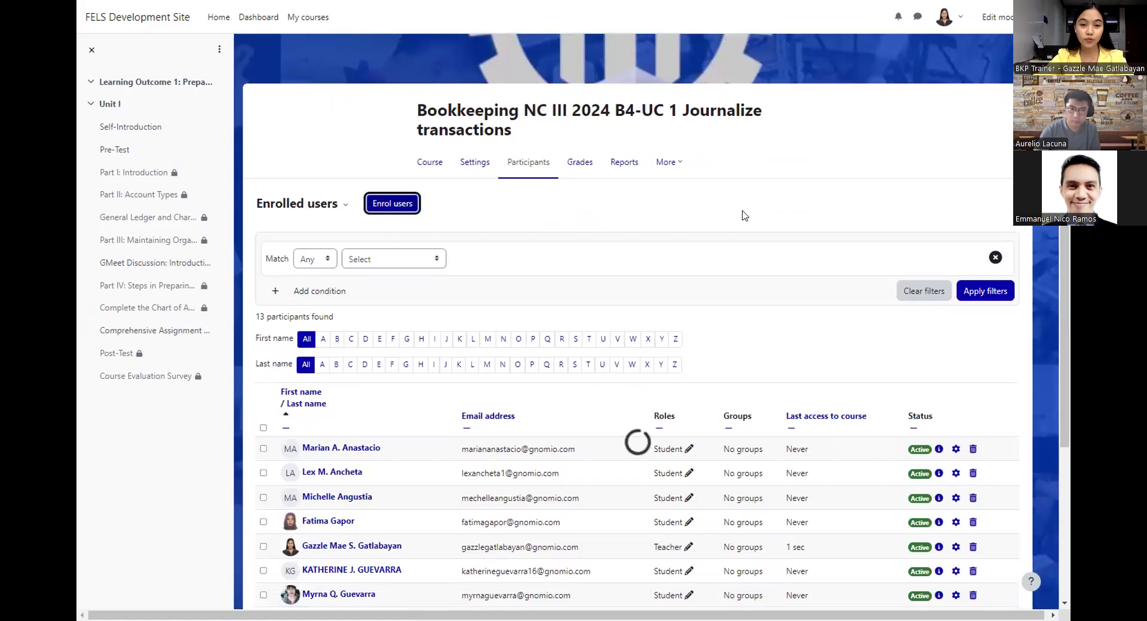
- Scroll the 14-participant table and view the first student's Manual enrolments details
{"action": "scroll", "coordinate": [1069, 265], "scroll_direction": "down", "scroll_amount": 1}
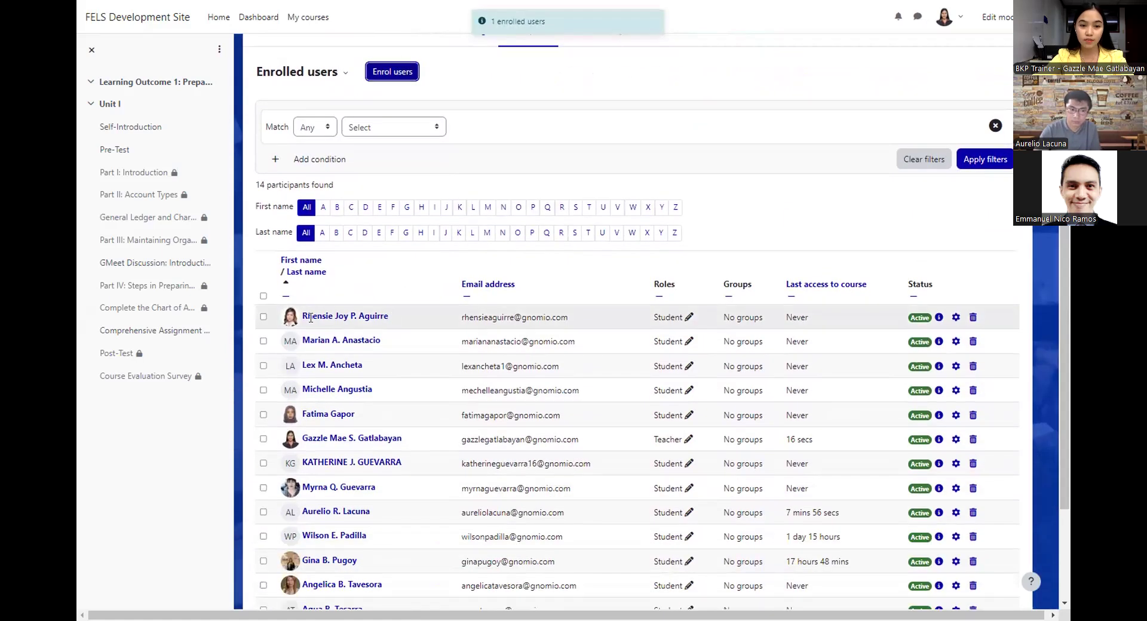
{"action": "left_click_drag", "start_coordinate": [394, 316], "coordinate": [297, 318]}
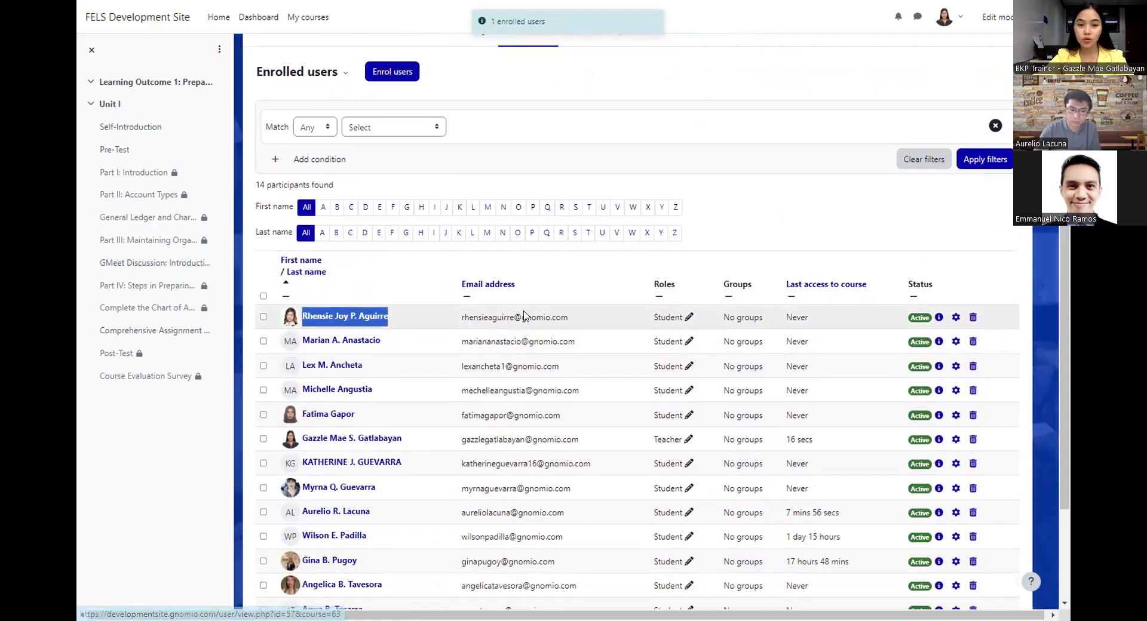
{"action": "scroll", "coordinate": [409, 369], "scroll_direction": "down", "scroll_amount": 1}
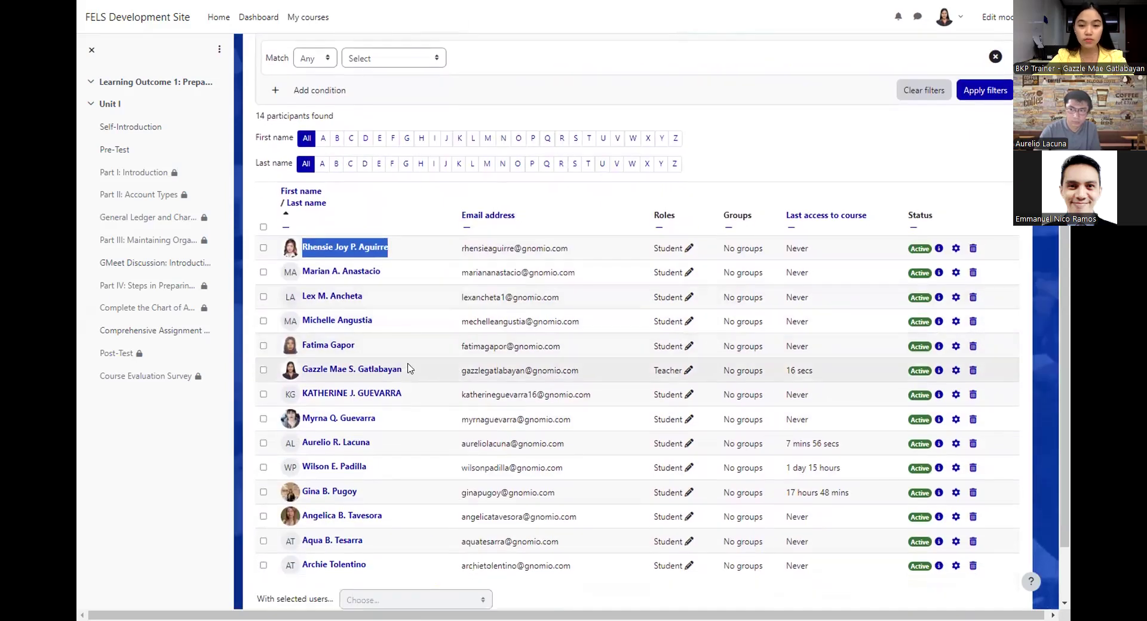
{"action": "left_click", "coordinate": [939, 248]}
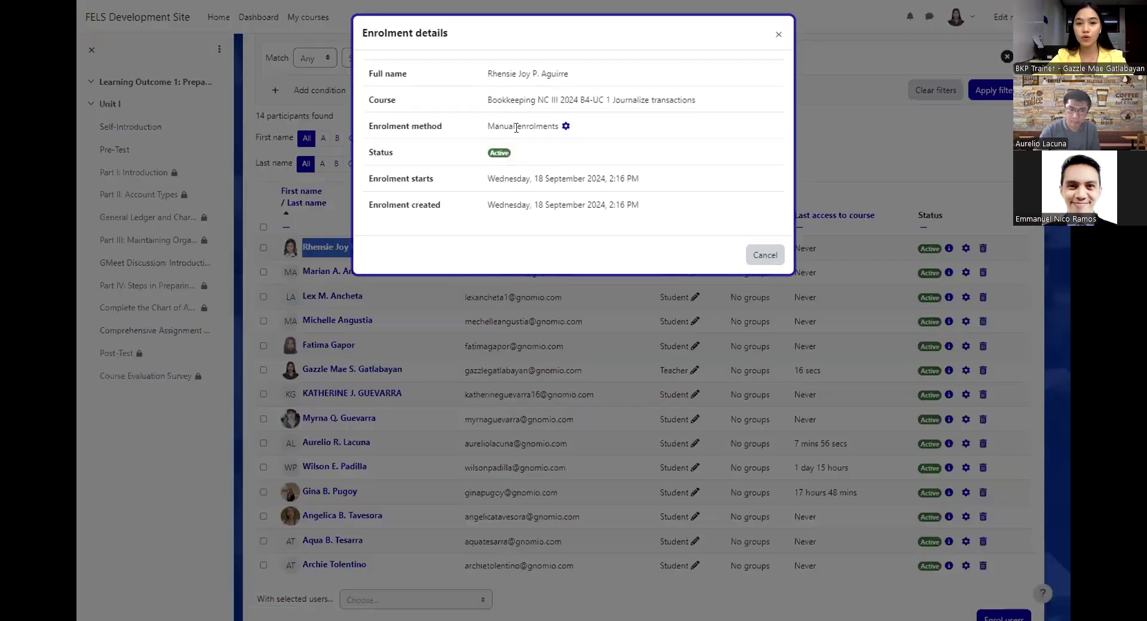
- Close the enrolment details and edit the first student's enrolment, keeping Status Active
{"action": "double_click", "coordinate": [503, 126]}
{"action": "left_click", "coordinate": [775, 36]}
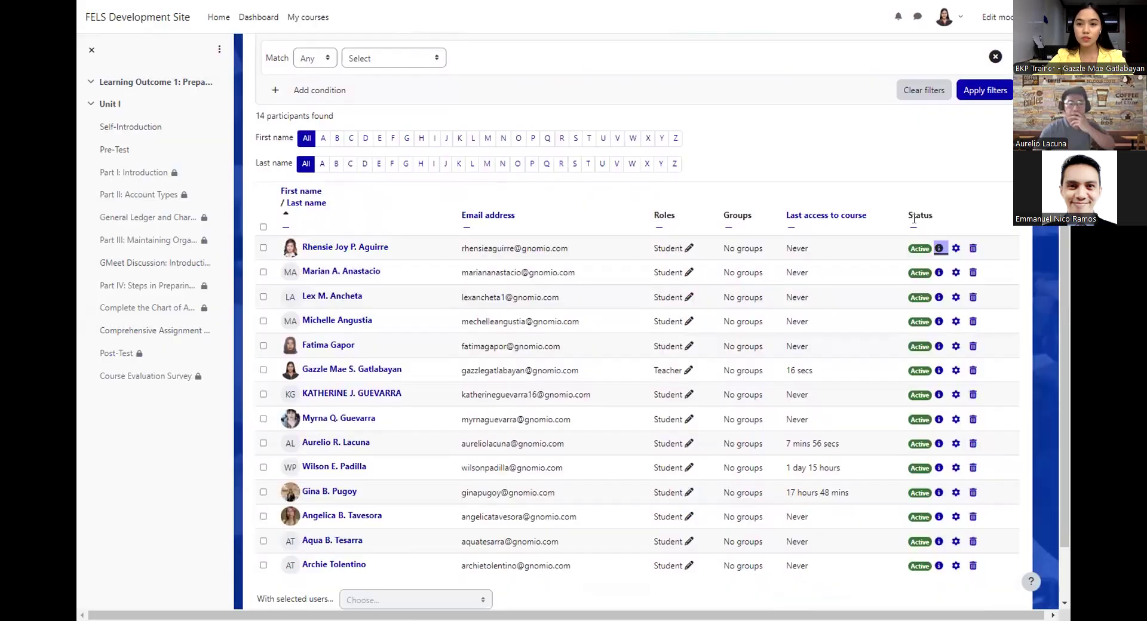
{"action": "left_click", "coordinate": [956, 248]}
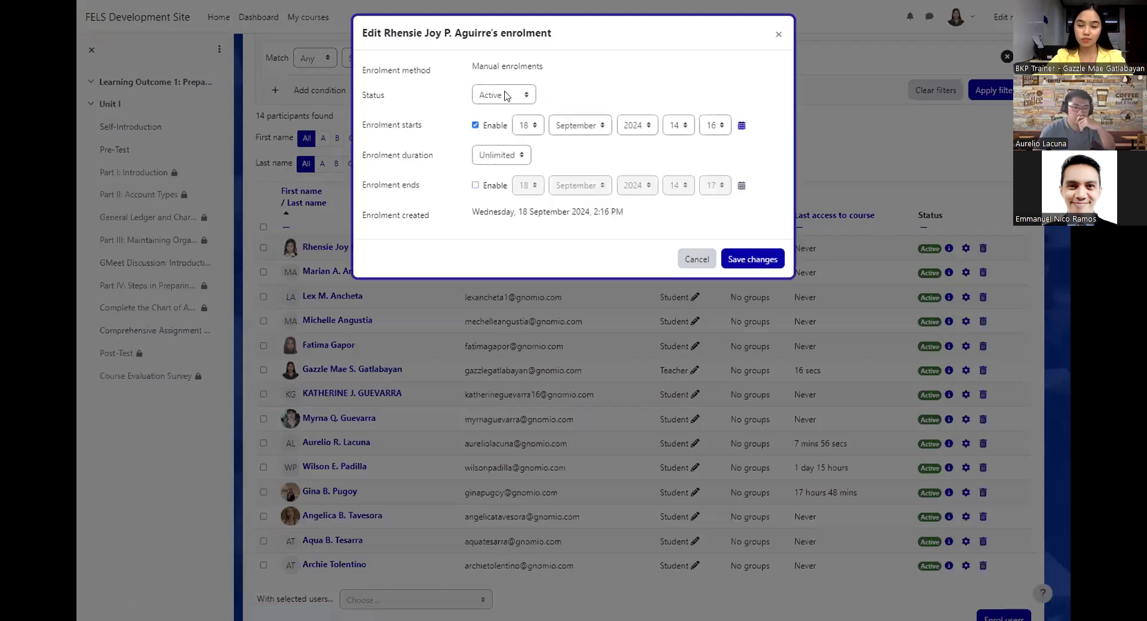
{"action": "left_click", "coordinate": [507, 96]}
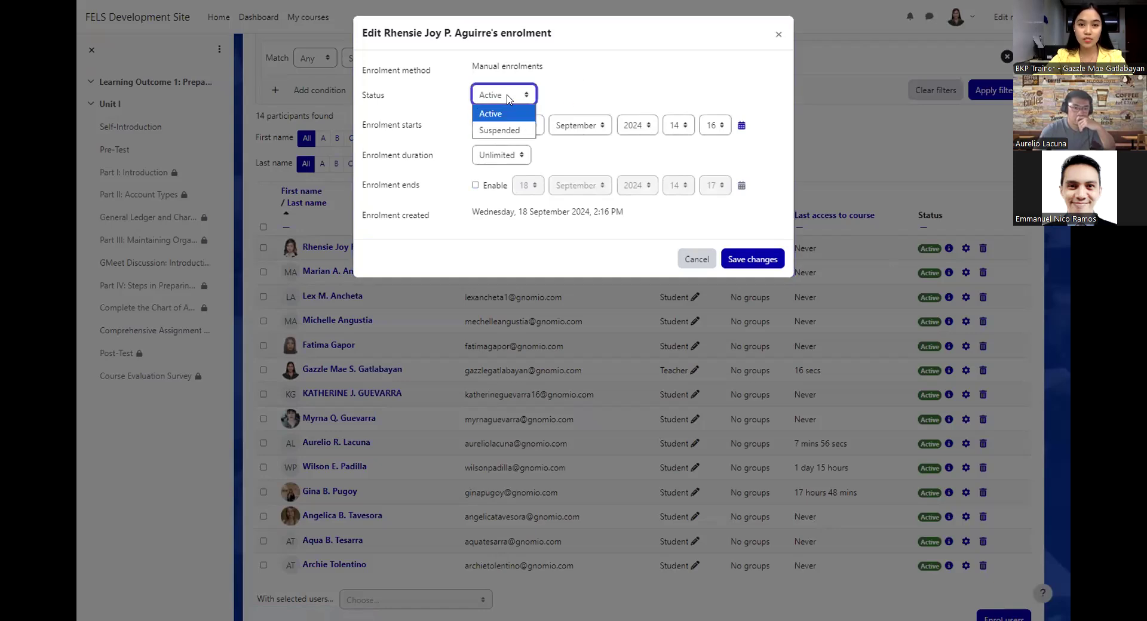
{"action": "left_click", "coordinate": [507, 96]}
{"action": "left_click", "coordinate": [507, 96]}
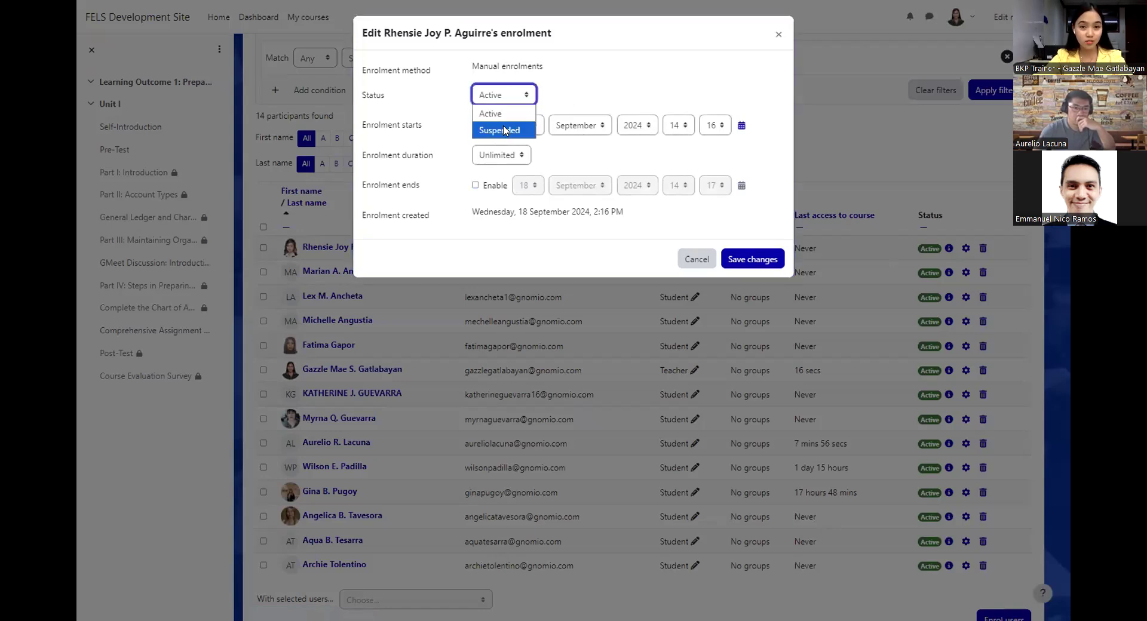
{"action": "left_click", "coordinate": [506, 128]}
{"action": "left_click", "coordinate": [493, 96]}
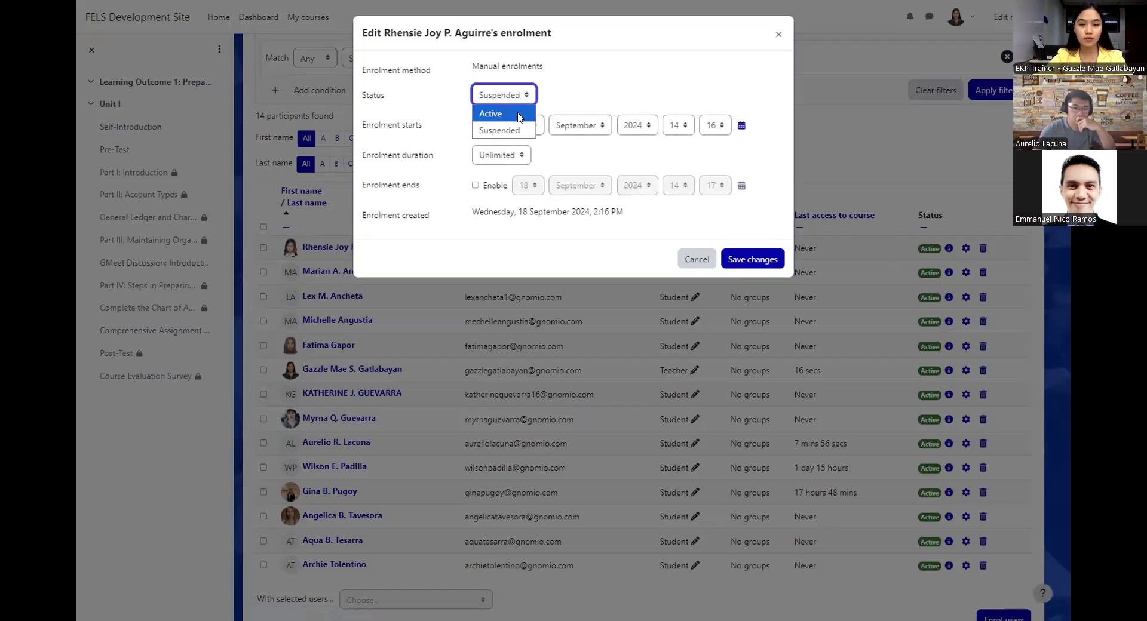
{"action": "left_click", "coordinate": [495, 113]}
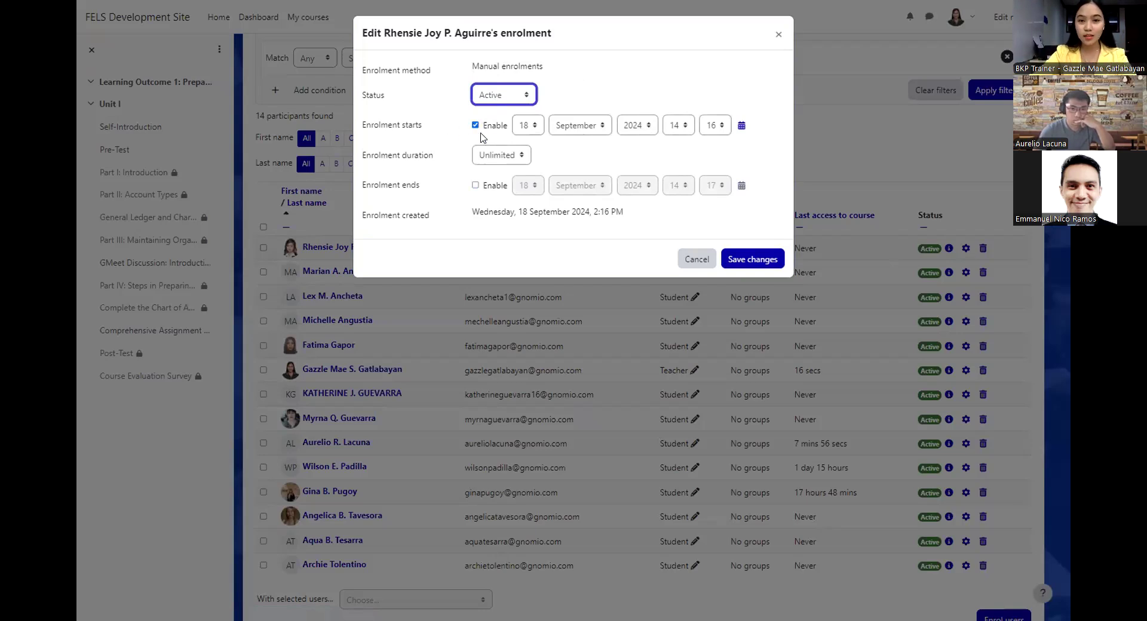
- Set the enrolment start to 24 September 2024 and save, making the status Not current
{"action": "left_click", "coordinate": [532, 126]}
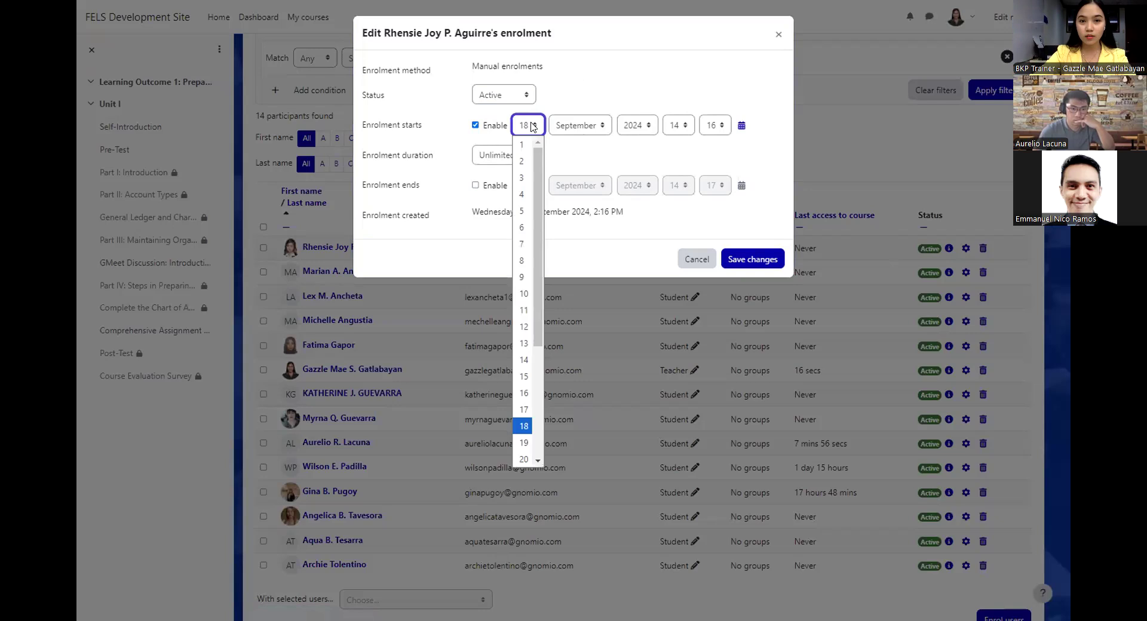
{"action": "scroll", "coordinate": [526, 358], "scroll_direction": "down", "scroll_amount": 4}
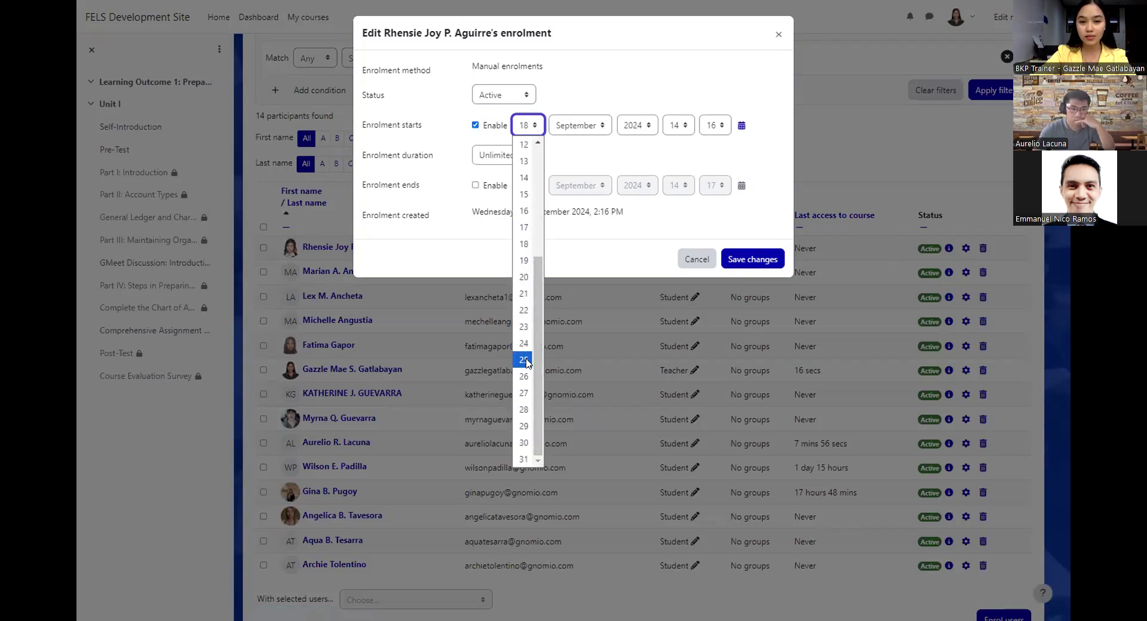
{"action": "left_click", "coordinate": [524, 343]}
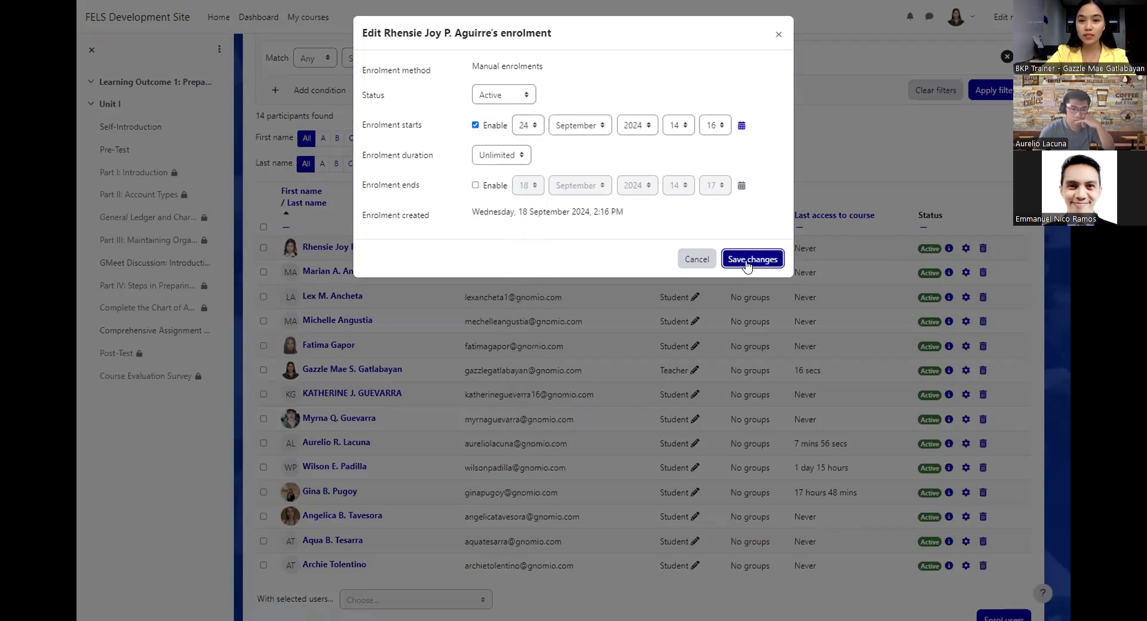
{"action": "left_click", "coordinate": [745, 258]}
{"action": "left_click_drag", "start_coordinate": [890, 248], "coordinate": [925, 259]}
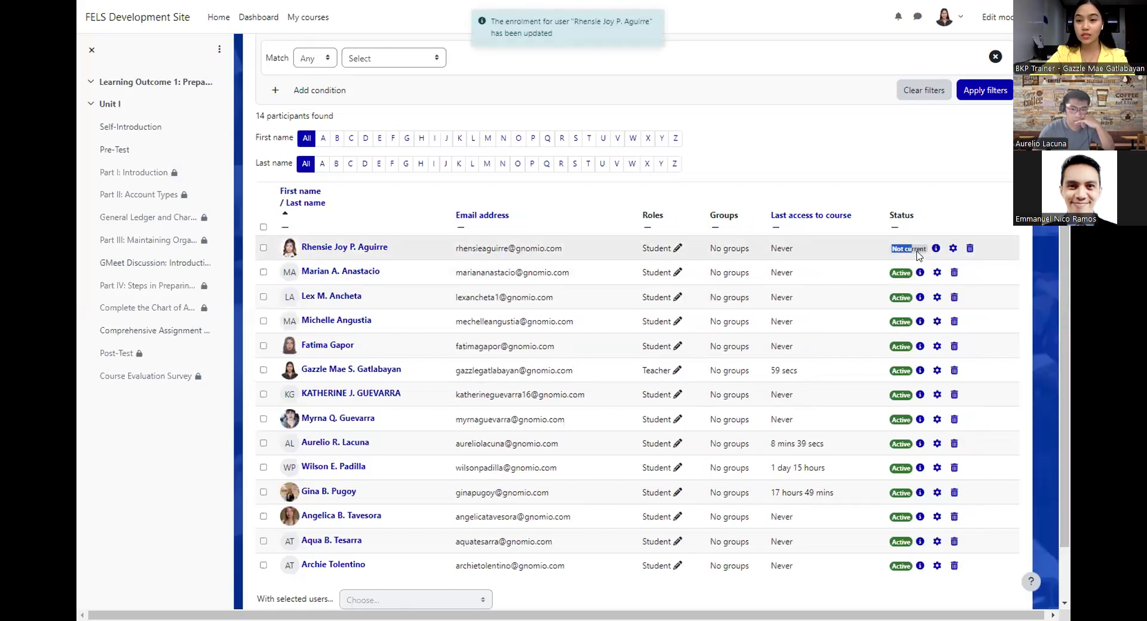
- Disable the first student's enrolment start date and save, restoring Active status
{"action": "left_click", "coordinate": [913, 249]}
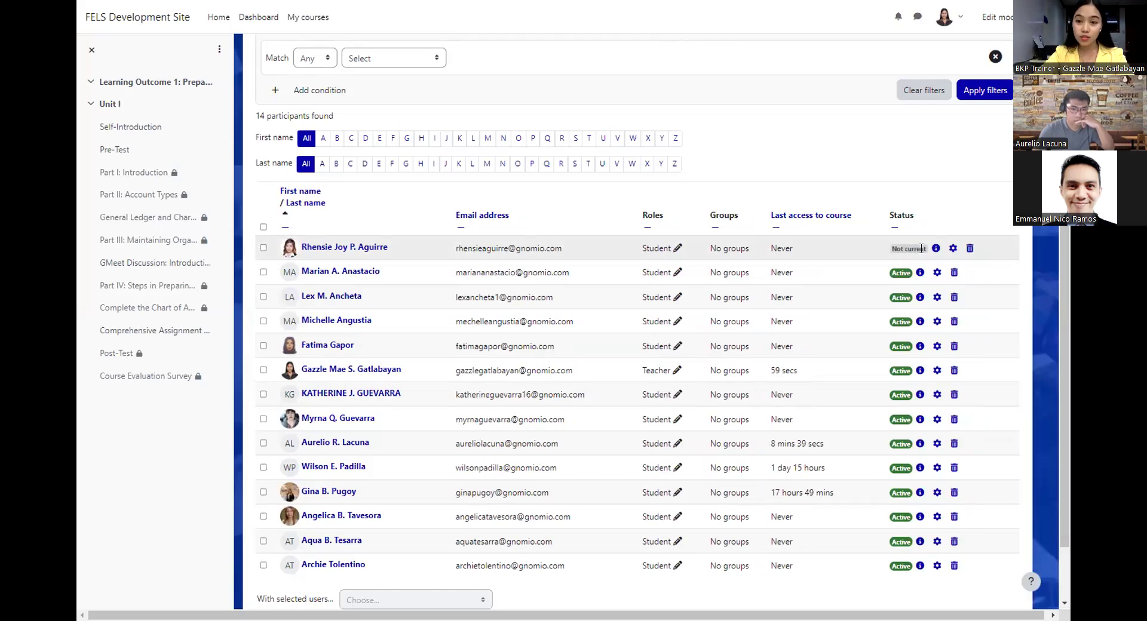
{"action": "left_click", "coordinate": [951, 250]}
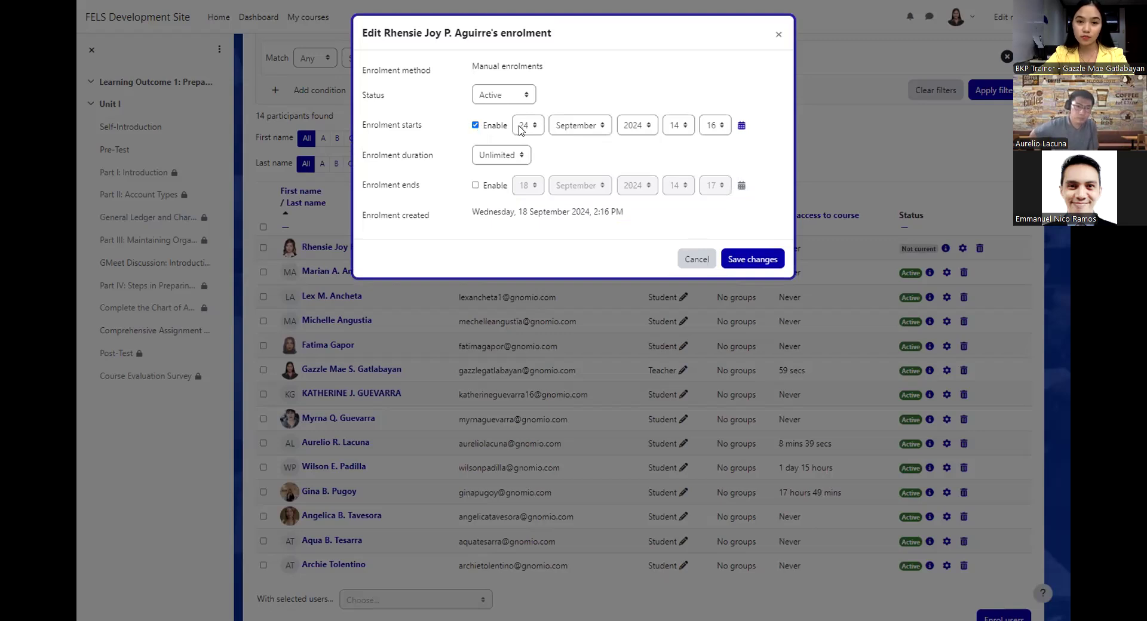
{"action": "left_click", "coordinate": [521, 130]}
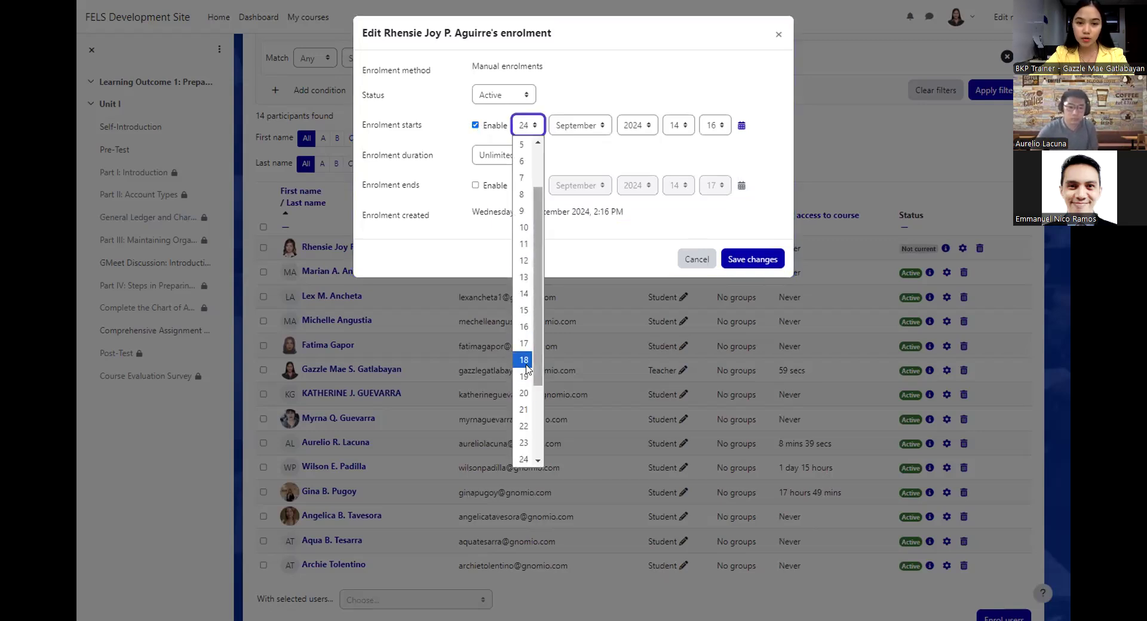
{"action": "left_click", "coordinate": [476, 126]}
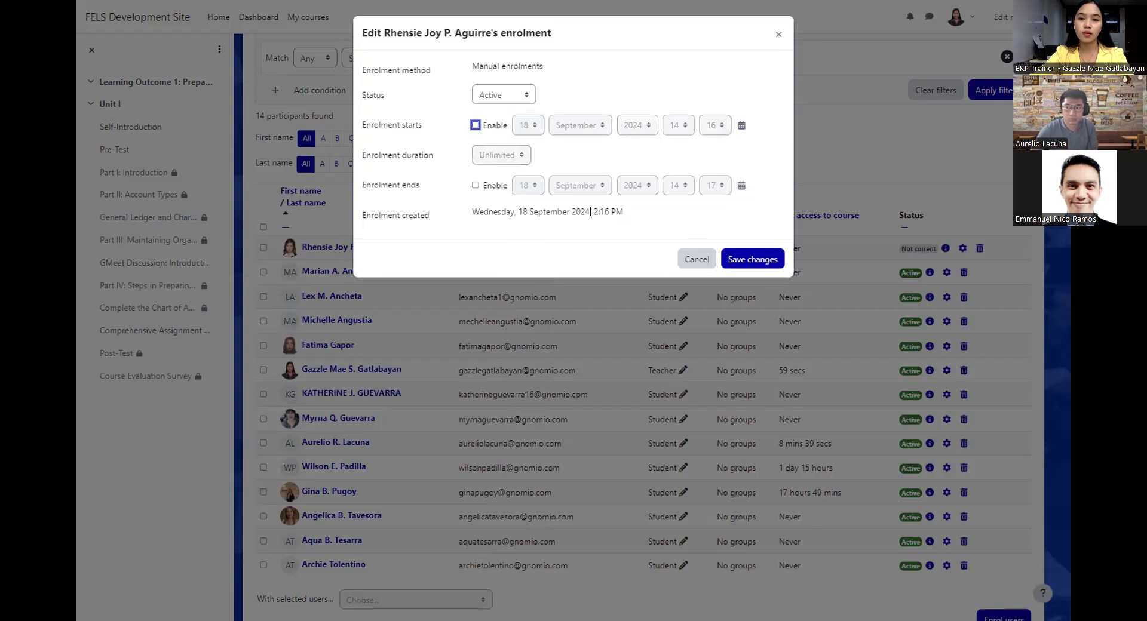
{"action": "left_click", "coordinate": [756, 260]}
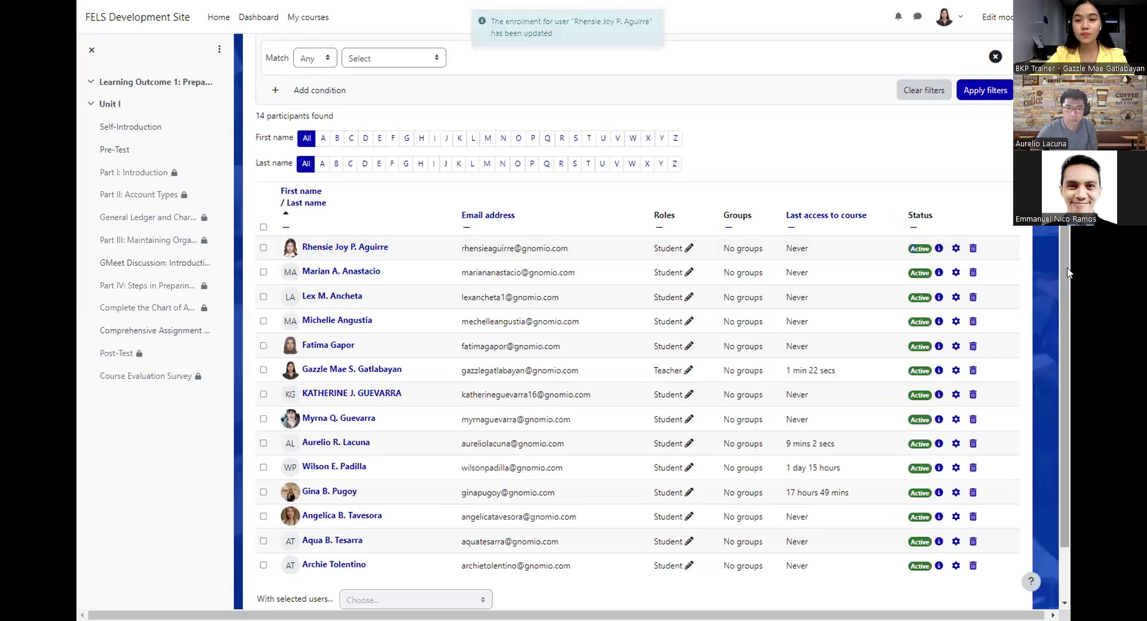
{"action": "scroll", "coordinate": [598, 268], "scroll_direction": "up", "scroll_amount": 3}
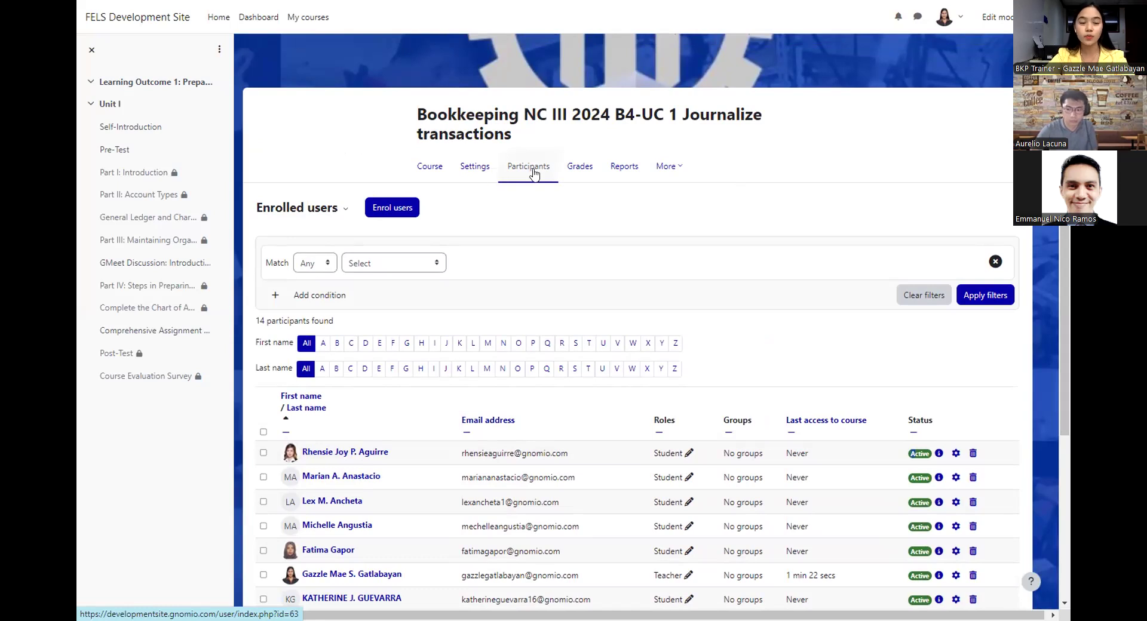
- Reload Participants and open Enrolment methods: Manual enrolments 11 users, BKP NCII B1 3
{"action": "left_click", "coordinate": [551, 172]}
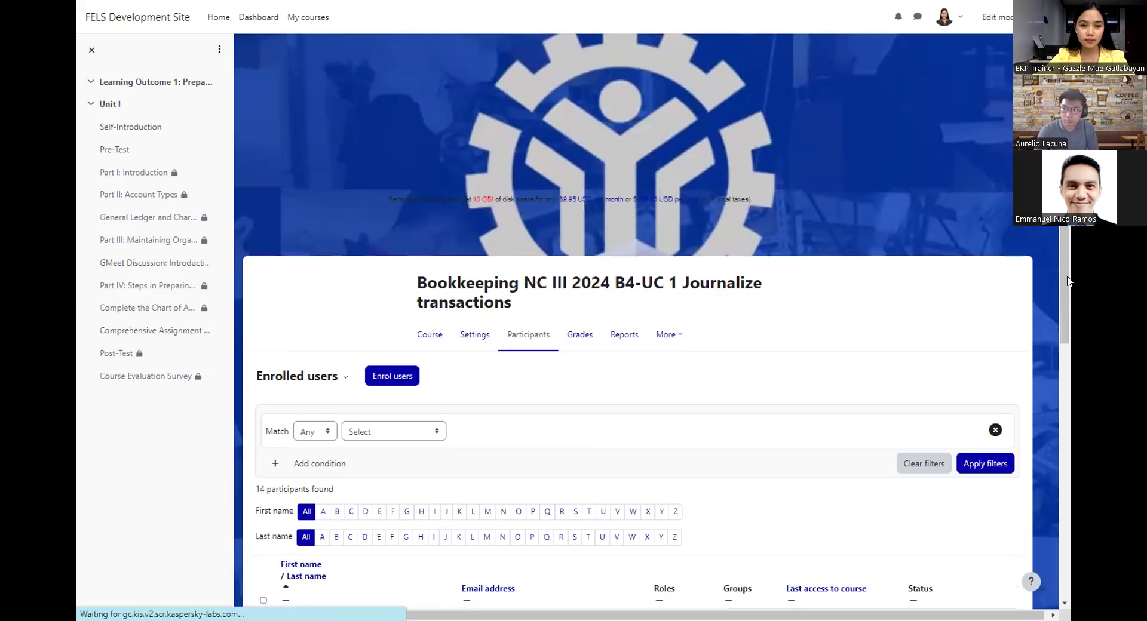
{"action": "scroll", "coordinate": [1069, 280], "scroll_direction": "down", "scroll_amount": 7}
{"action": "scroll", "coordinate": [1060, 263], "scroll_direction": "up", "scroll_amount": 5}
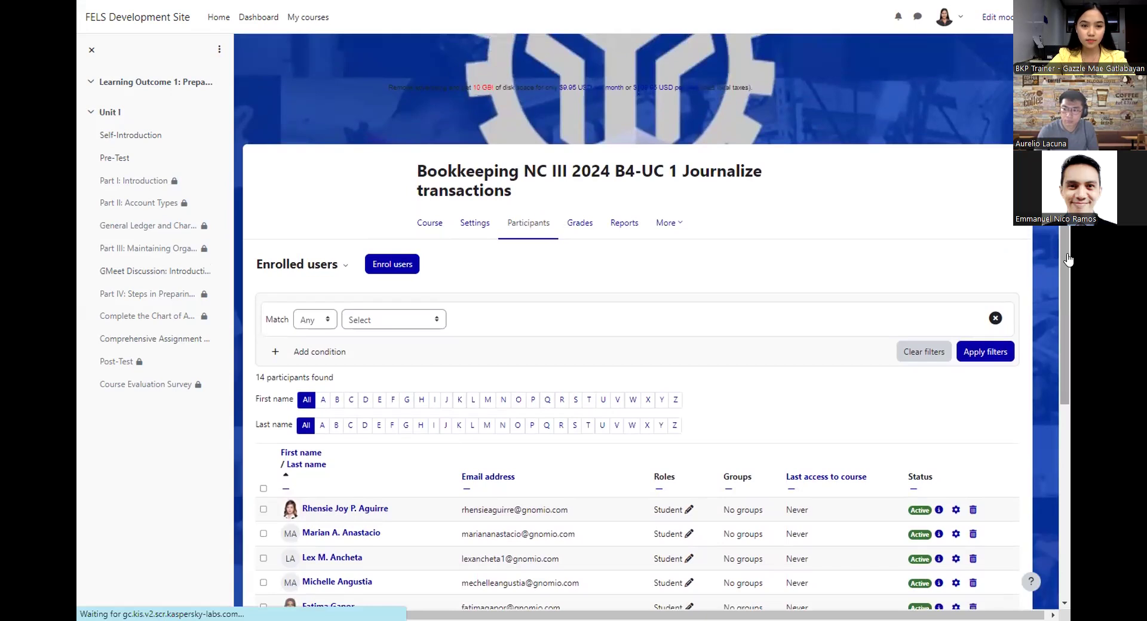
{"action": "scroll", "coordinate": [274, 197], "scroll_direction": "down", "scroll_amount": 1}
{"action": "left_click", "coordinate": [274, 198]}
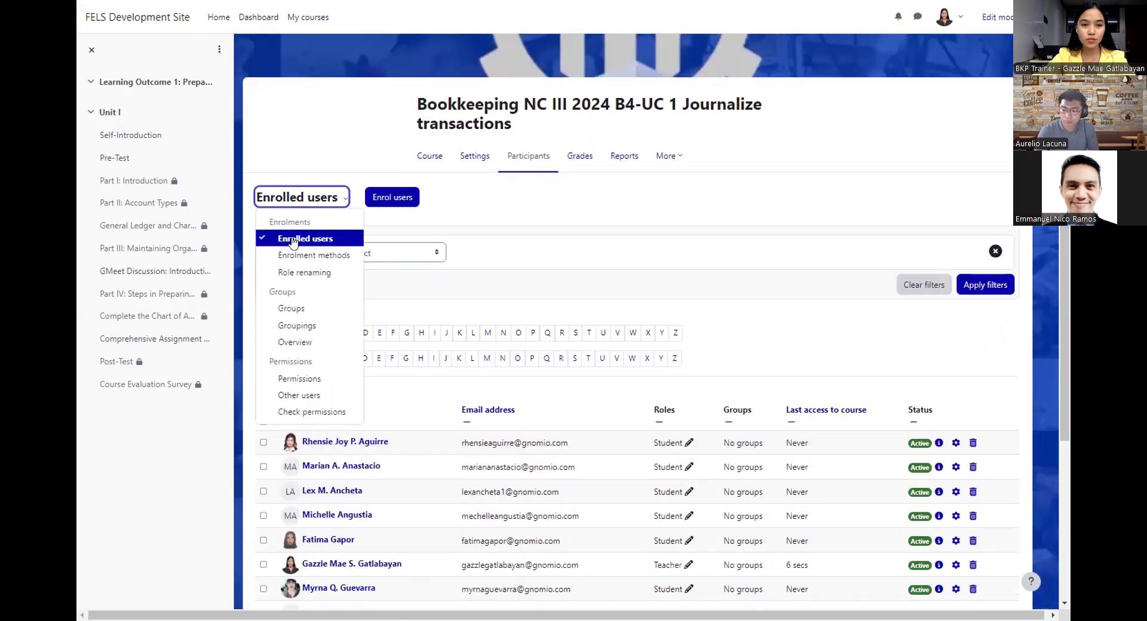
{"action": "left_click", "coordinate": [290, 257]}
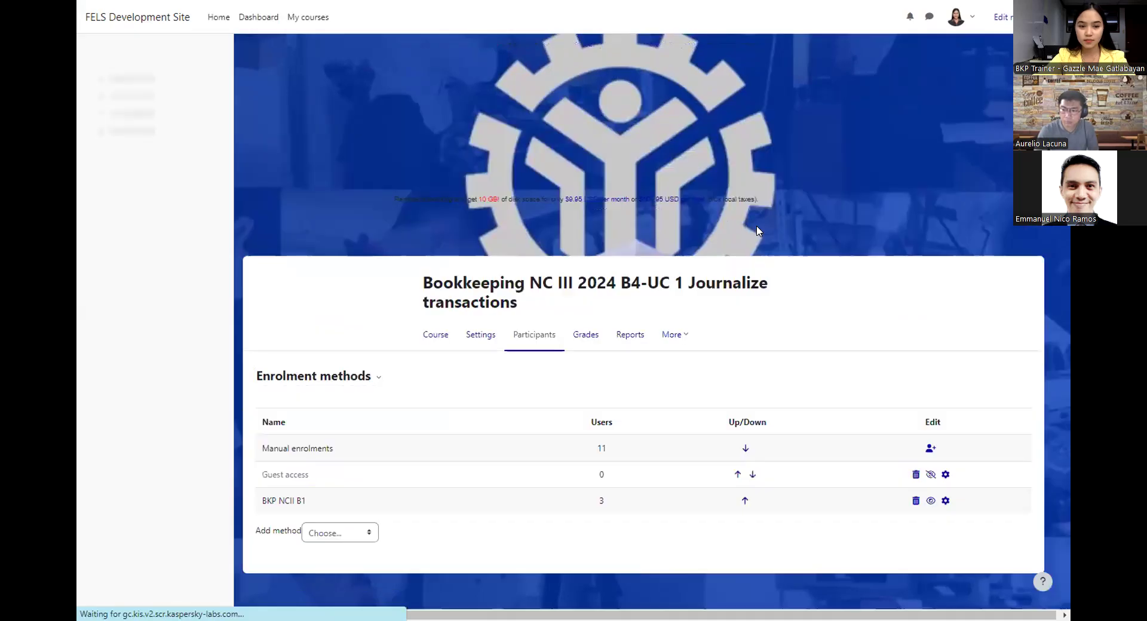
- Highlight the BKP NCII B1 method in the course's enrolment methods list
{"action": "left_click_drag", "start_coordinate": [317, 494], "coordinate": [263, 504]}
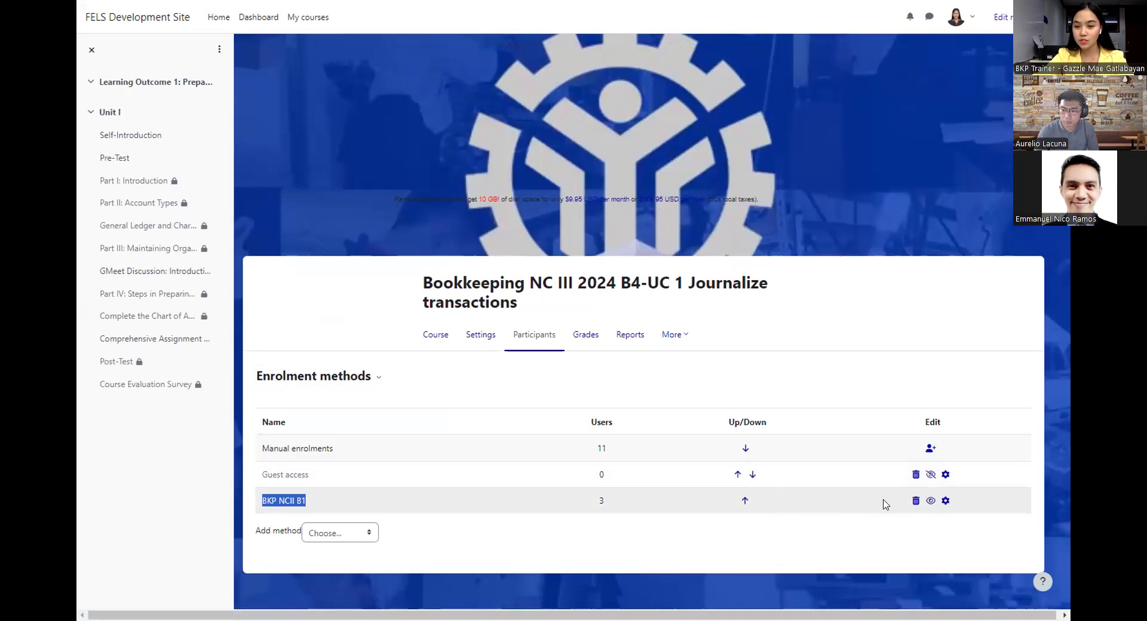
- Rename the BKP NCII B1 enrolment method instance to 'Self enrolment'
{"action": "left_click", "coordinate": [945, 502]}
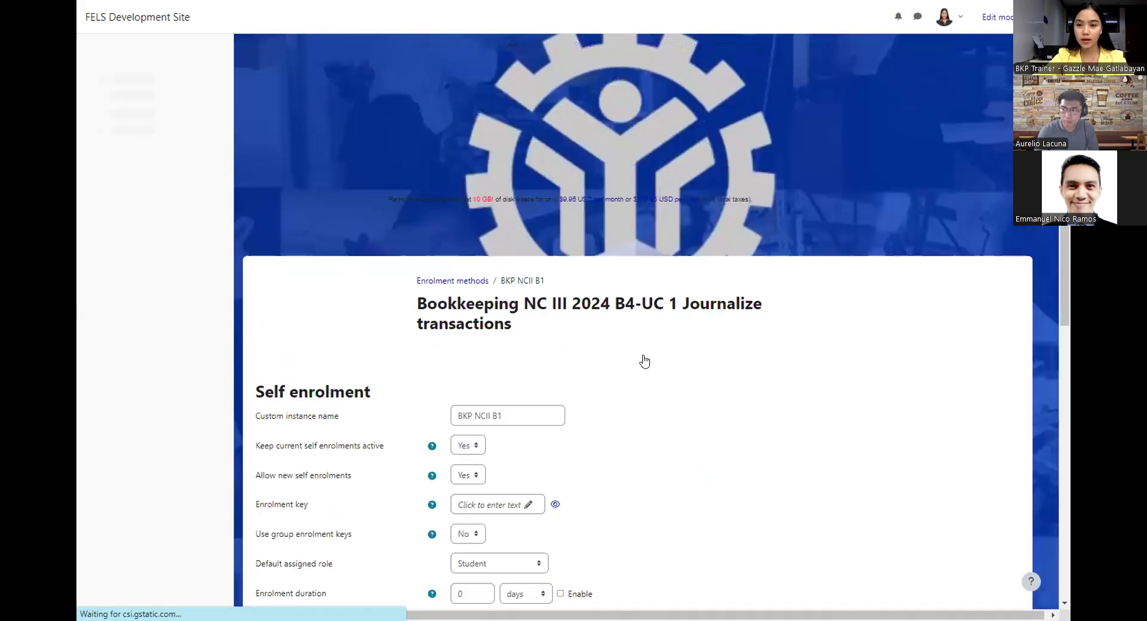
{"action": "triple_click", "coordinate": [508, 274]}
{"action": "type", "text": "S"}
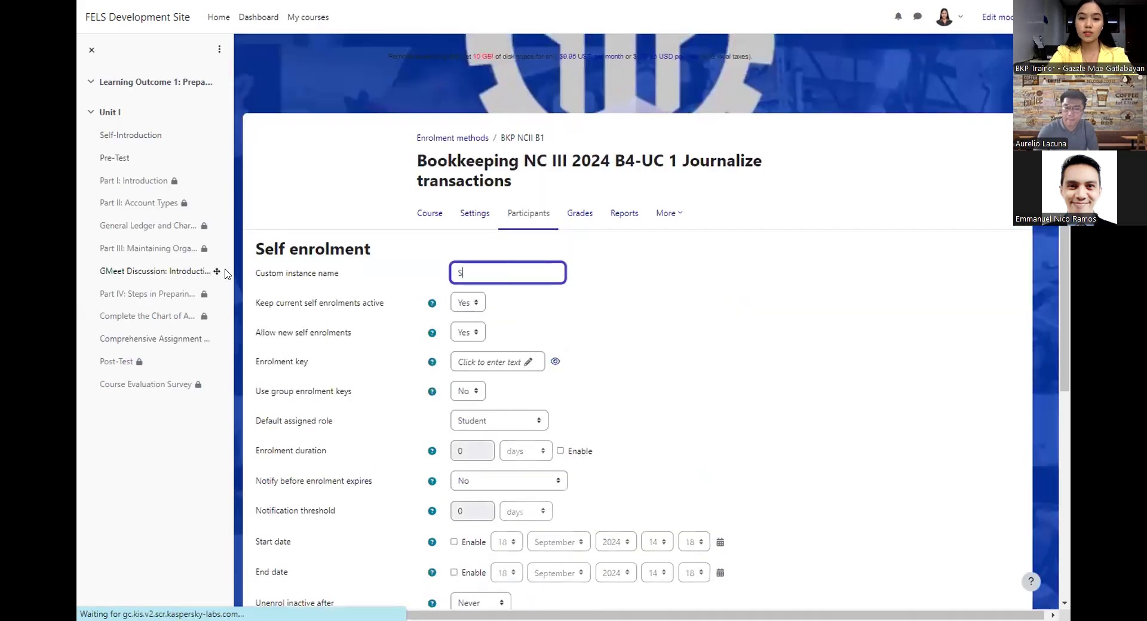
{"action": "type", "text": "elf enrolment"}
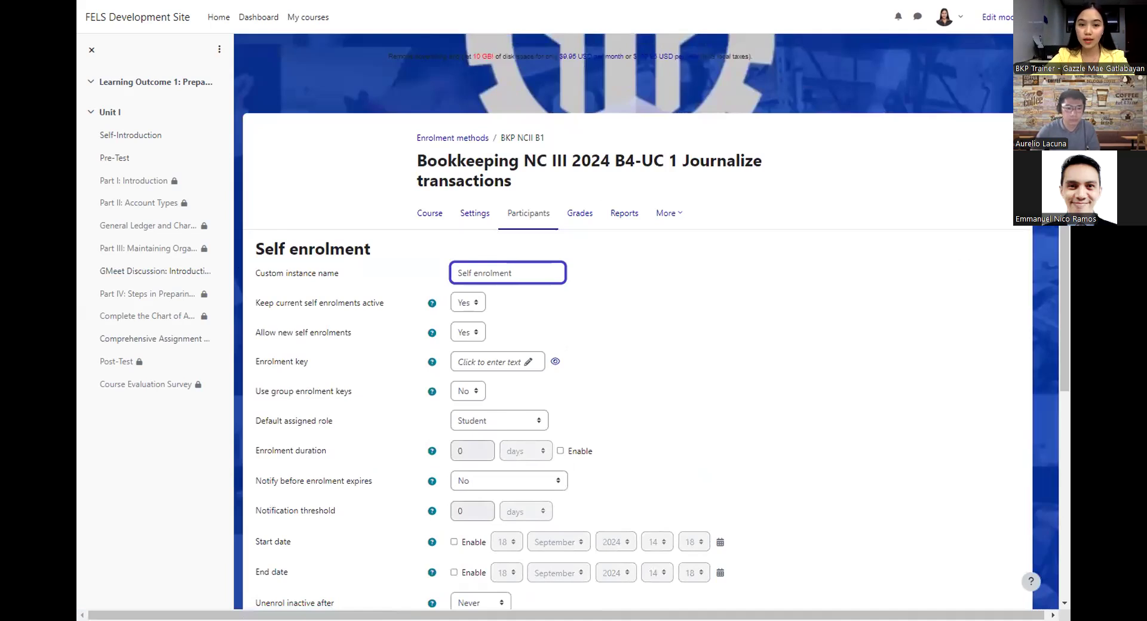
- Enter a new enrolment key and reveal it as plain text
{"action": "scroll", "coordinate": [478, 254], "scroll_direction": "down", "scroll_amount": 2}
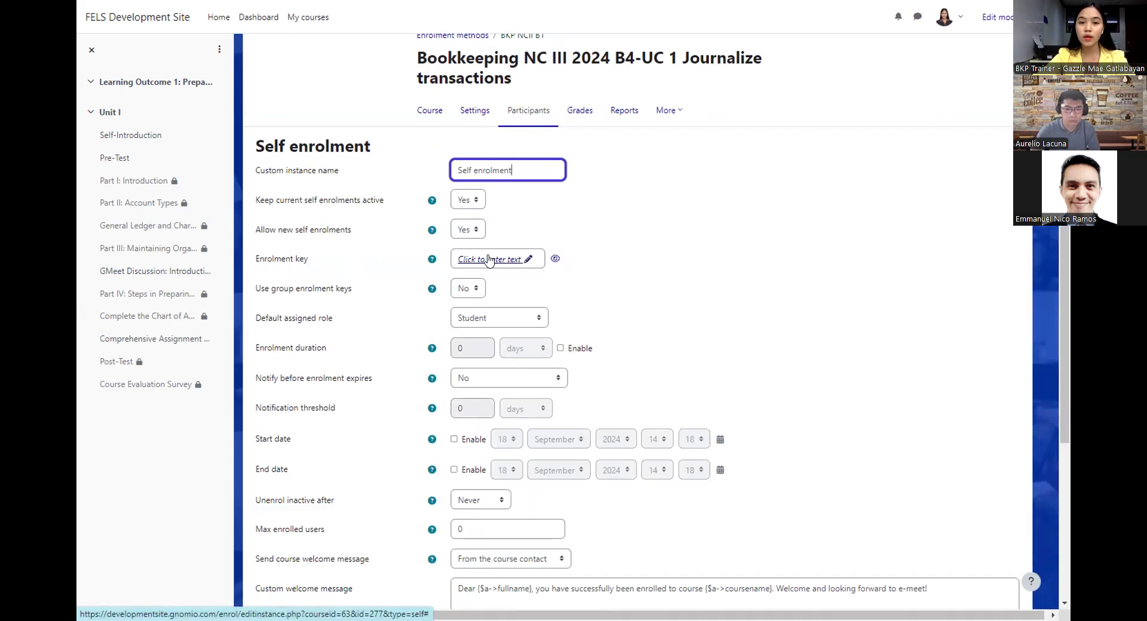
{"action": "left_click", "coordinate": [488, 260]}
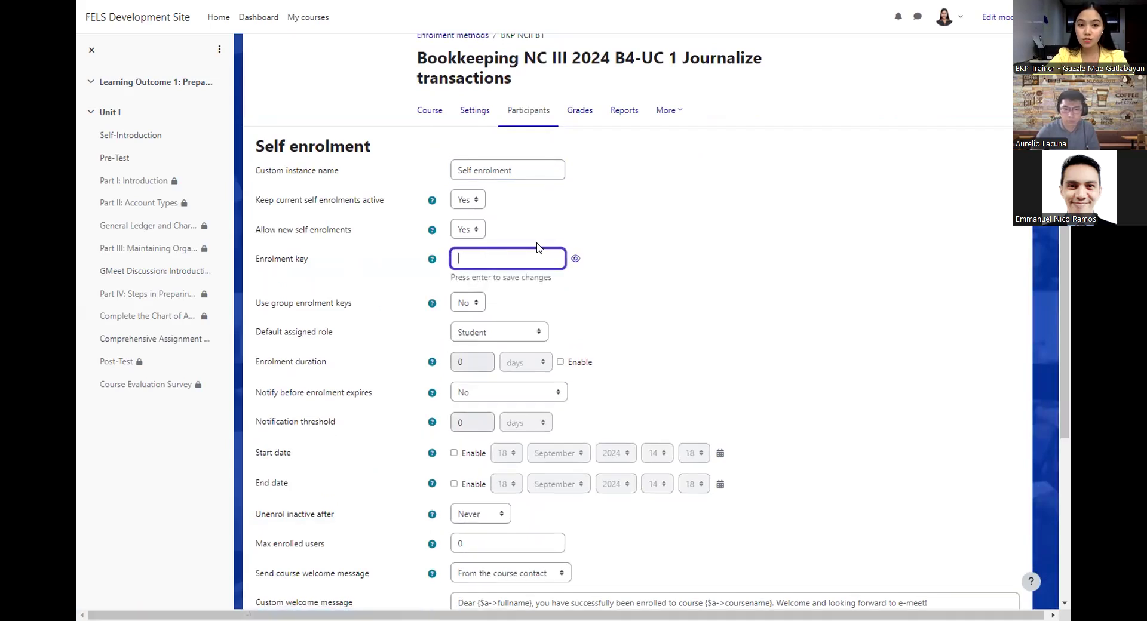
{"action": "left_click", "coordinate": [615, 256]}
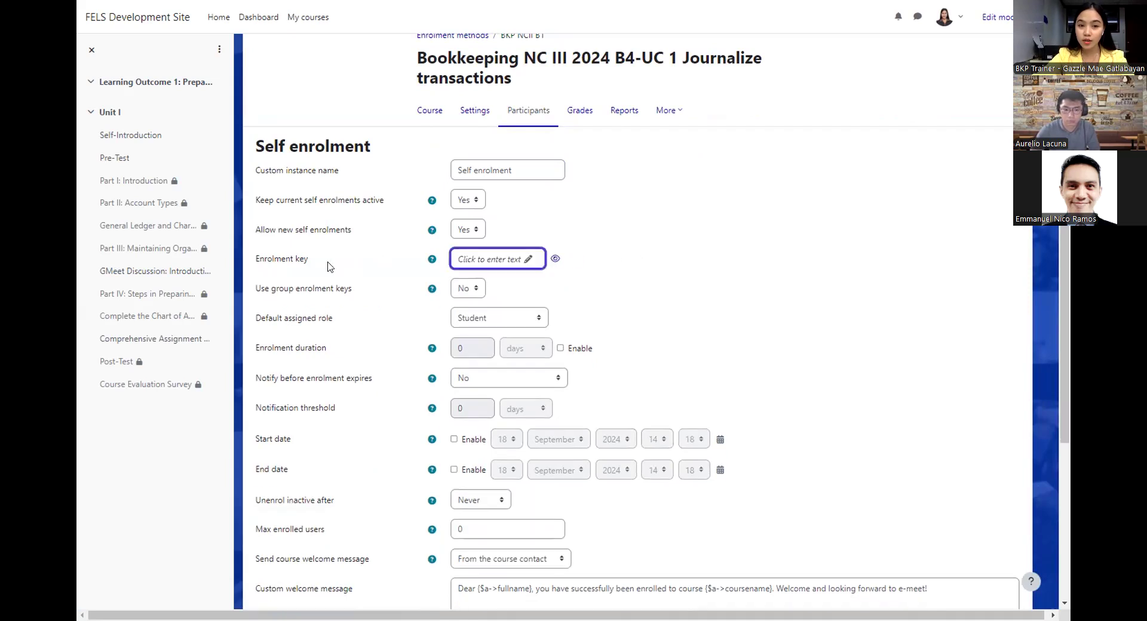
{"action": "left_click", "coordinate": [485, 254]}
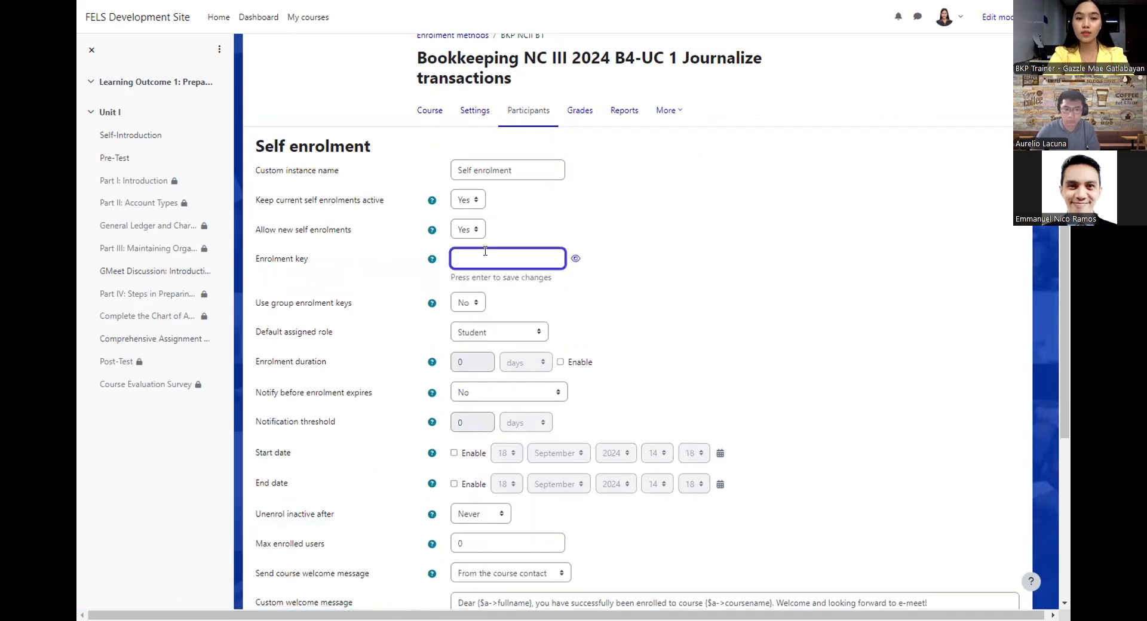
{"action": "type", "text": "B"}
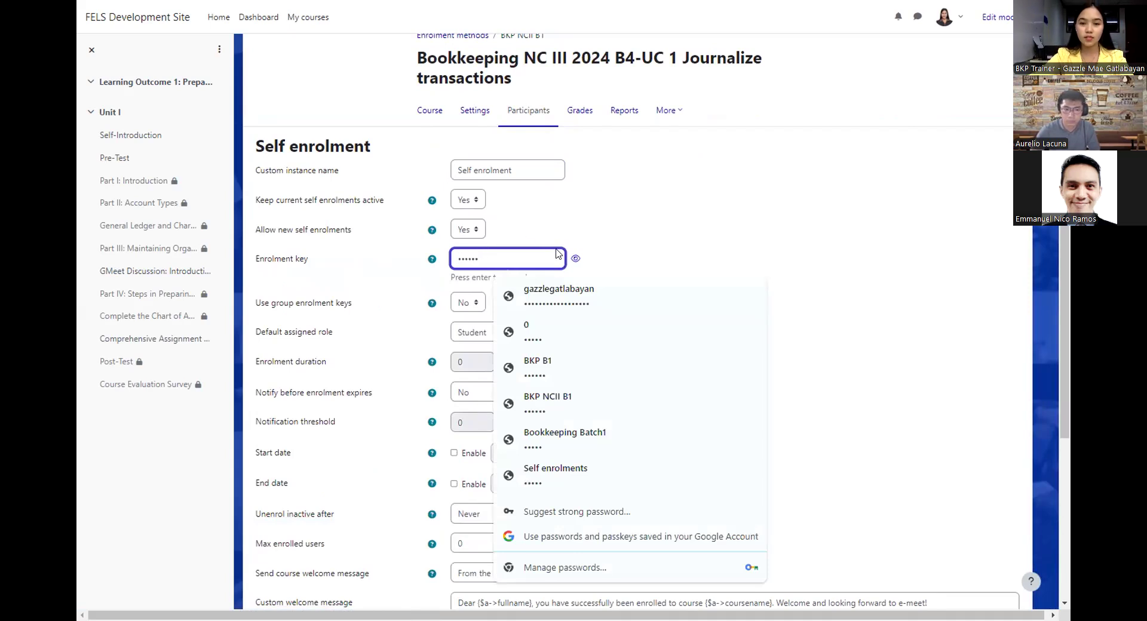
{"action": "left_click", "coordinate": [574, 260]}
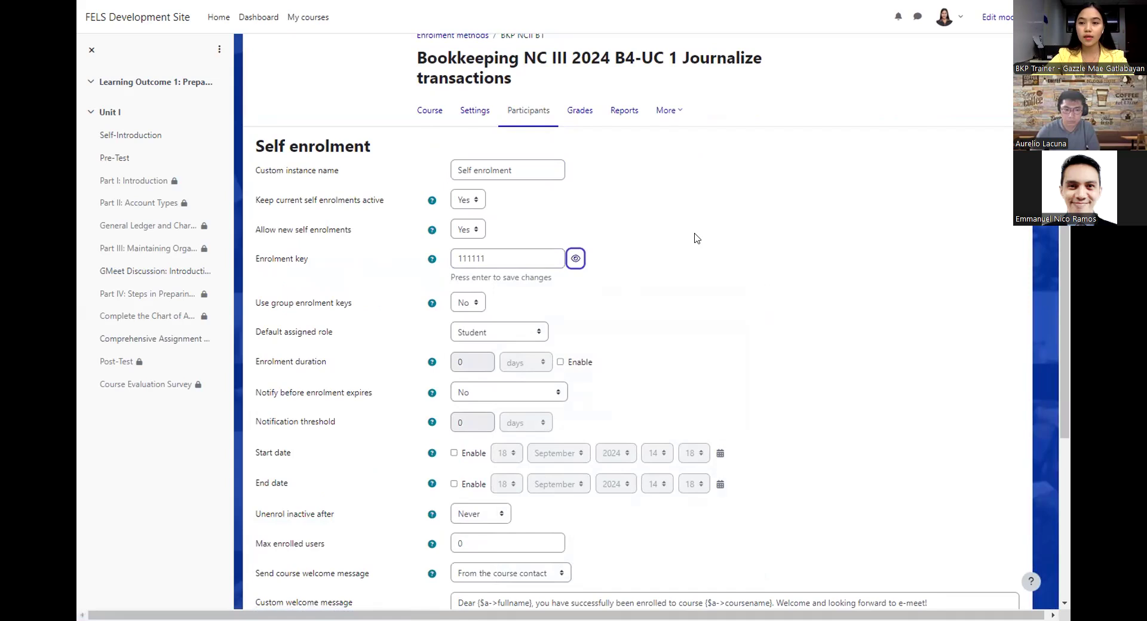
- Commit the new enrolment key and review the default role options
{"action": "scroll", "coordinate": [651, 323], "scroll_direction": "up", "scroll_amount": 1}
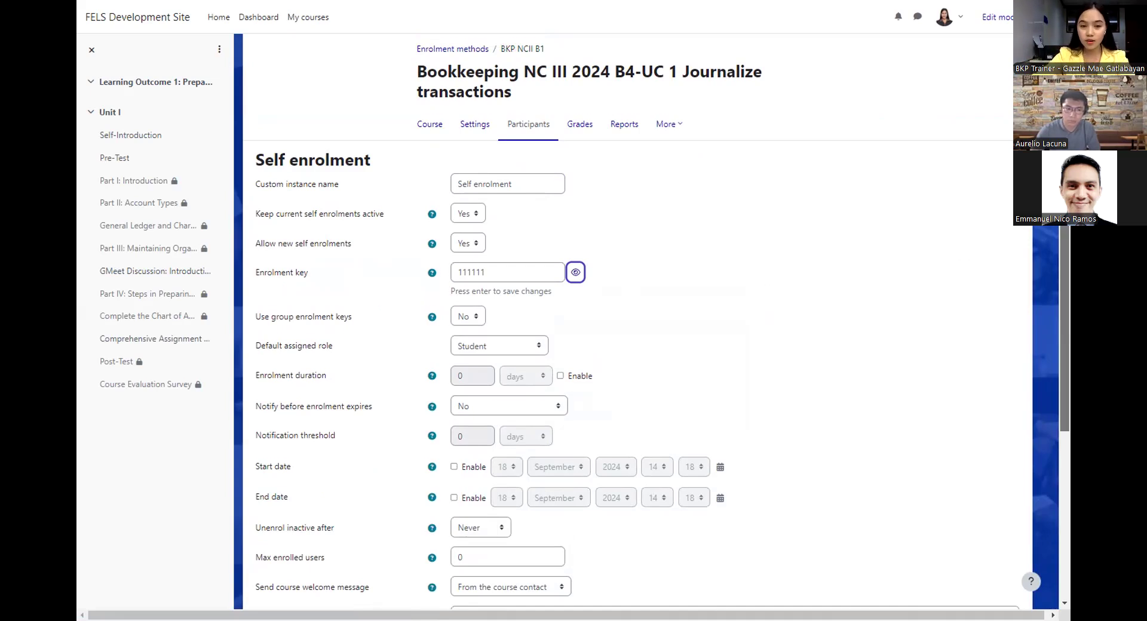
{"action": "left_click_drag", "start_coordinate": [1067, 189], "coordinate": [1068, 227]}
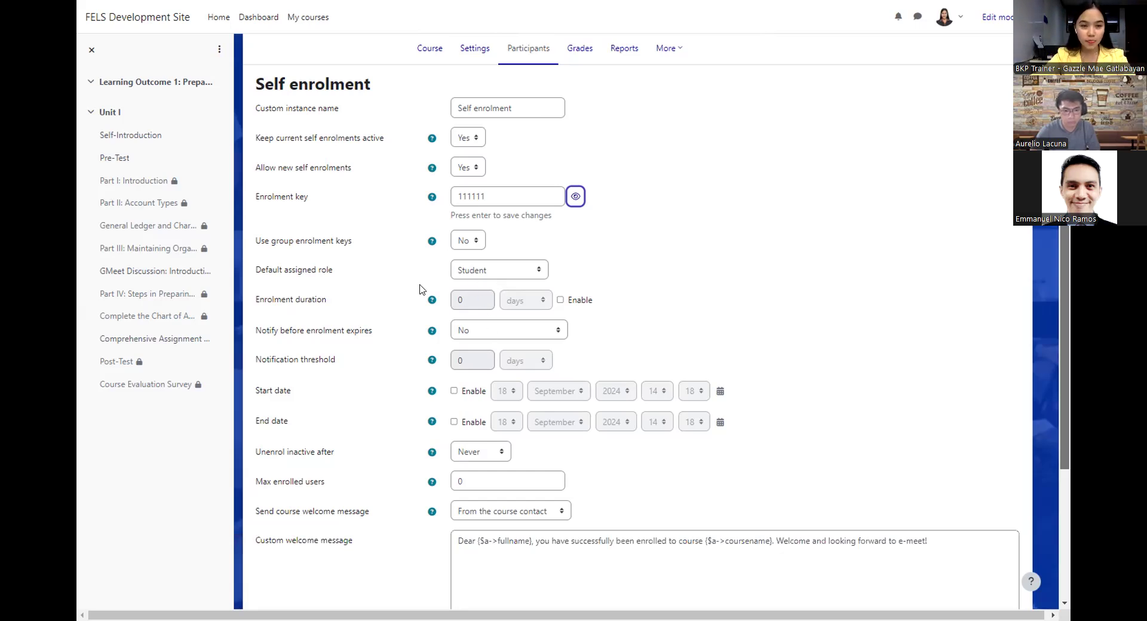
{"action": "left_click", "coordinate": [496, 270]}
{"action": "left_click", "coordinate": [497, 264]}
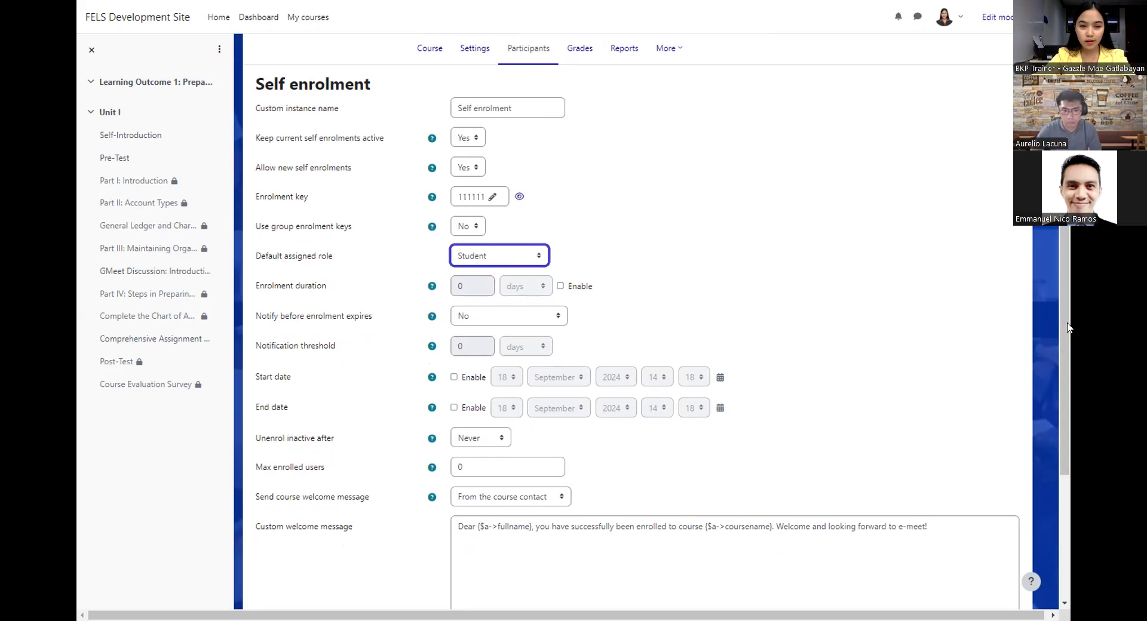
- Leave the self enrolment start and end dates disabled after trying both
{"action": "scroll", "coordinate": [447, 309], "scroll_direction": "down", "scroll_amount": 1}
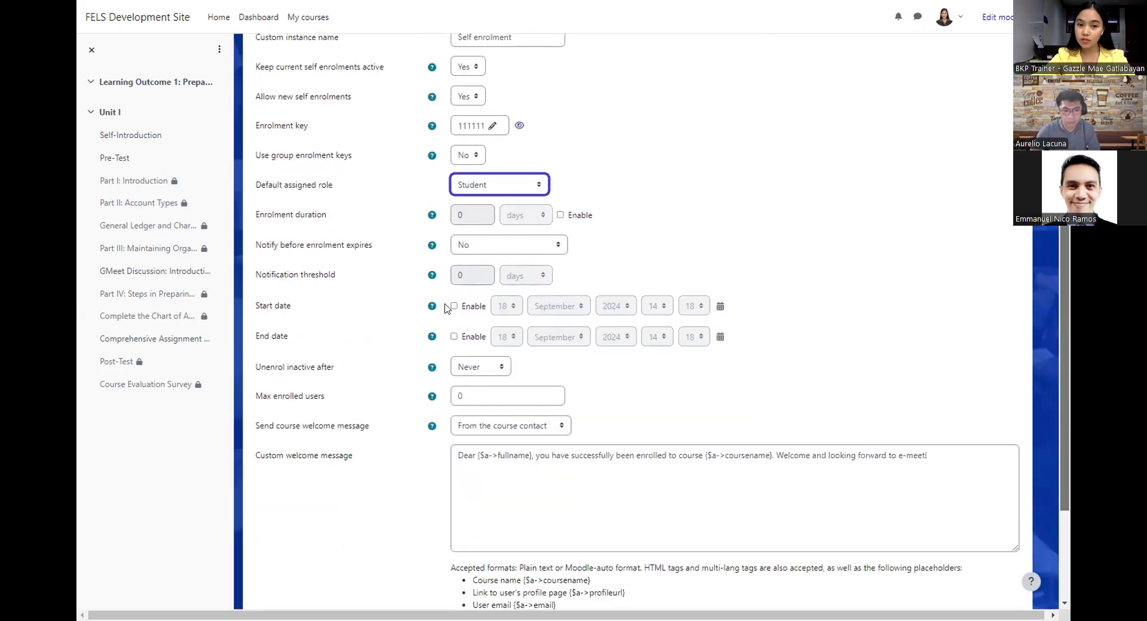
{"action": "double_click", "coordinate": [282, 306]}
{"action": "left_click", "coordinate": [454, 306]}
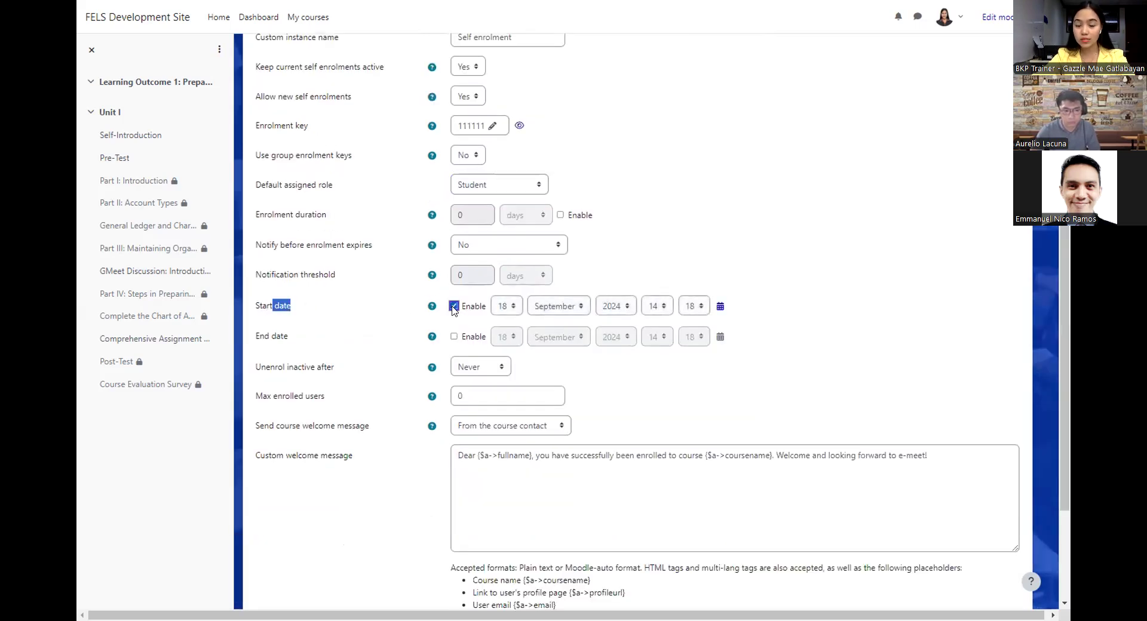
{"action": "left_click", "coordinate": [454, 306]}
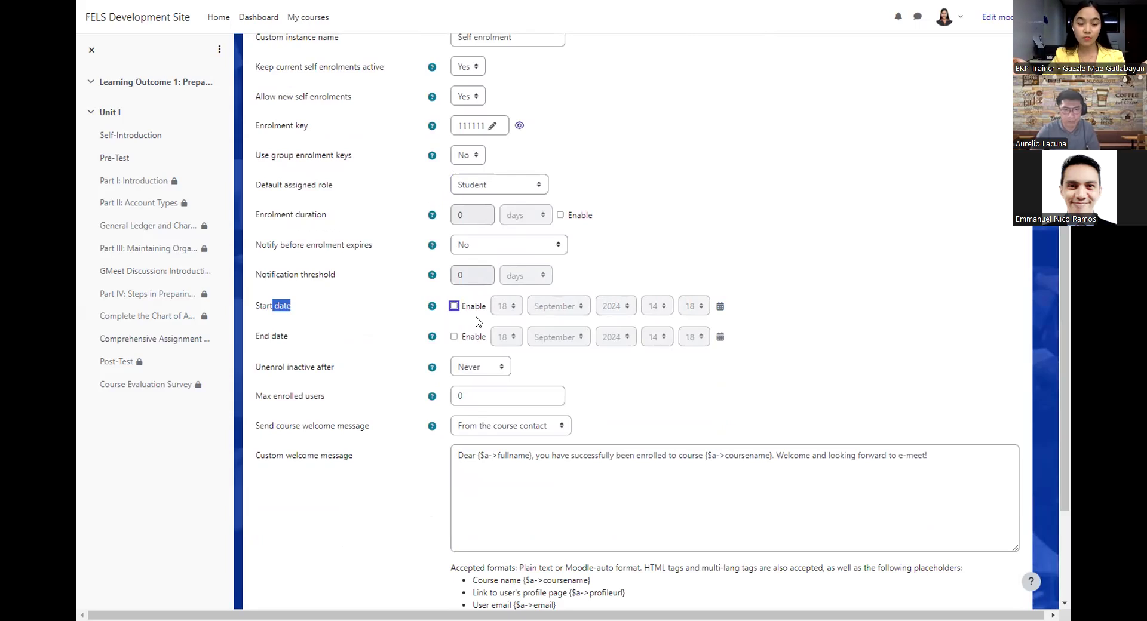
{"action": "left_click", "coordinate": [454, 336]}
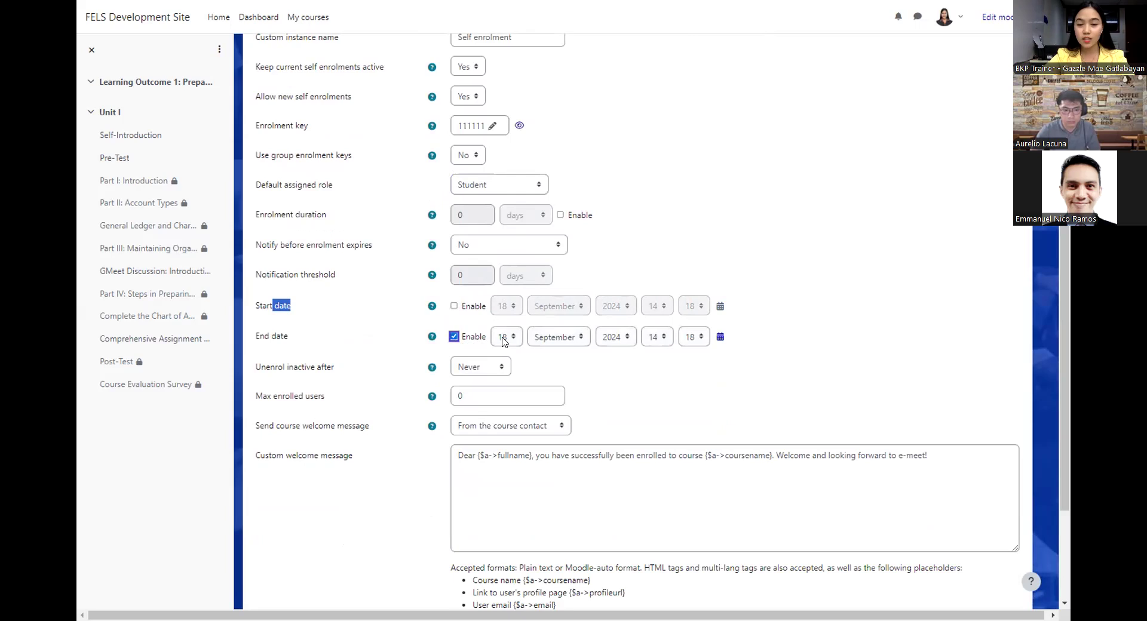
{"action": "left_click", "coordinate": [503, 337]}
{"action": "scroll", "coordinate": [509, 293], "scroll_direction": "down", "scroll_amount": 2}
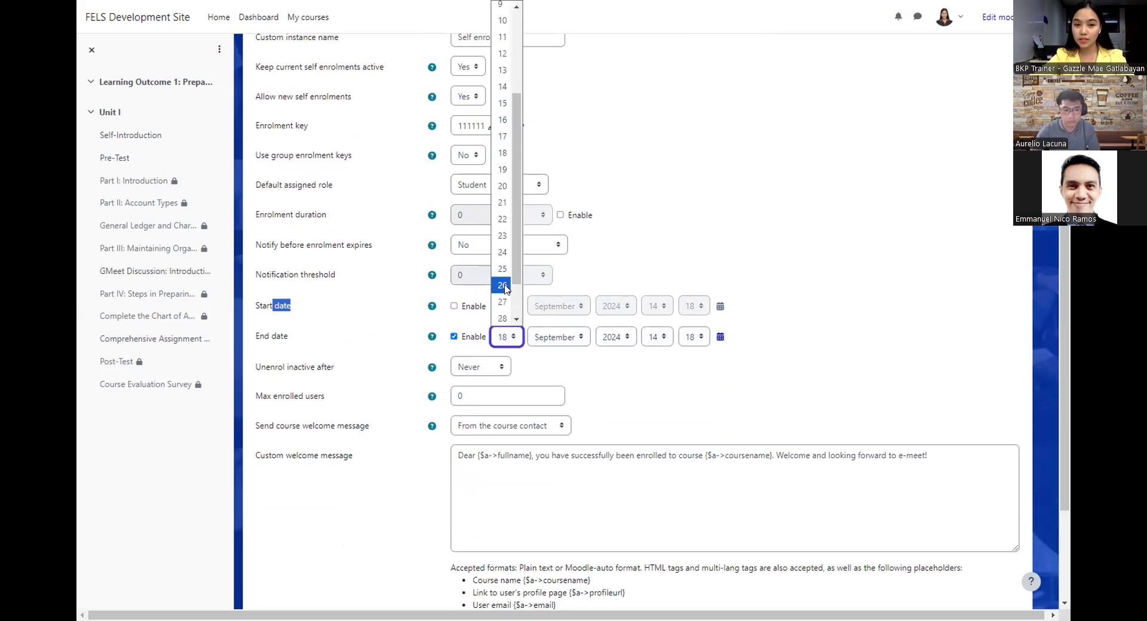
{"action": "left_click", "coordinate": [454, 338]}
{"action": "left_click", "coordinate": [454, 338]}
- Set Unenrol inactive after to 90 days
{"action": "left_click", "coordinate": [470, 368]}
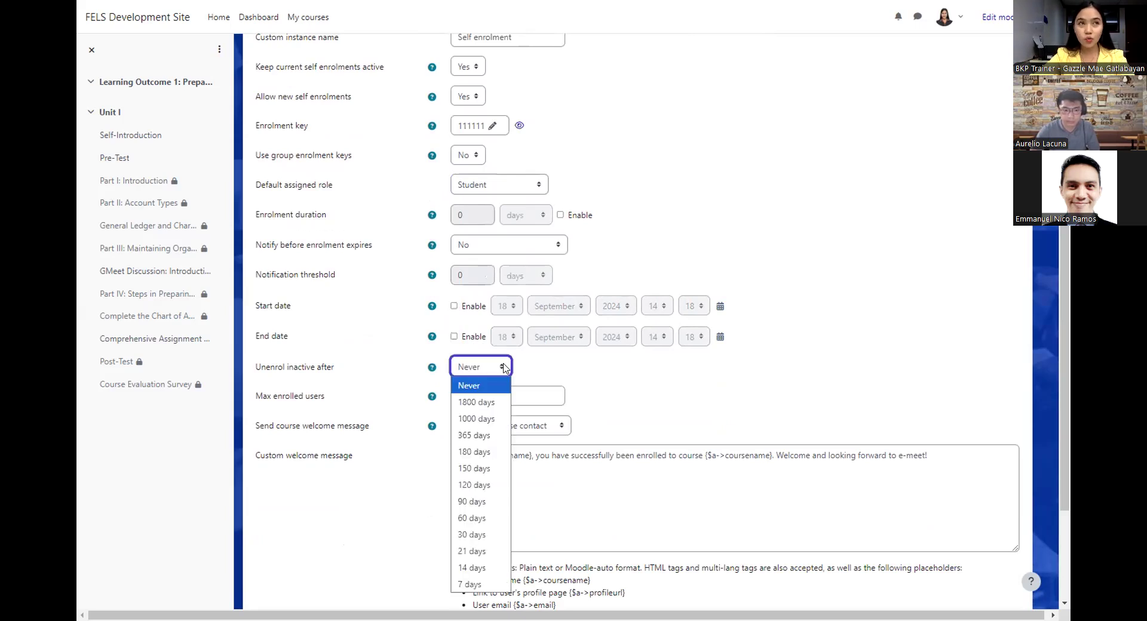
{"action": "left_click", "coordinate": [481, 502]}
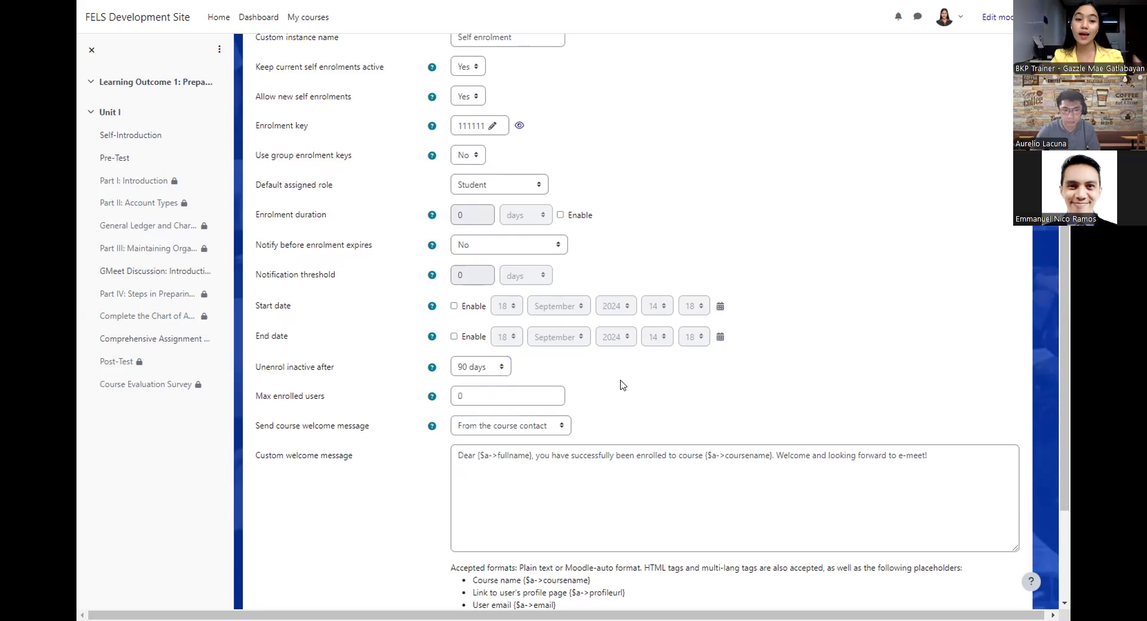
{"action": "left_click", "coordinate": [490, 367]}
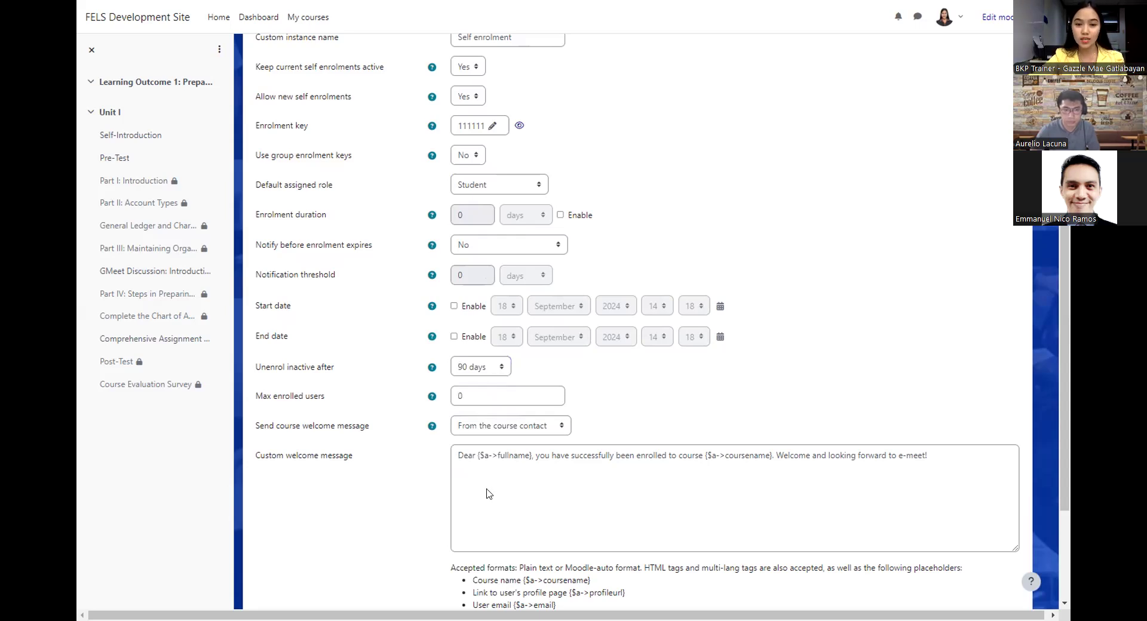
- Set Unenrol inactive after back to Never
{"action": "scroll", "coordinate": [1049, 396], "scroll_direction": "down", "scroll_amount": 1}
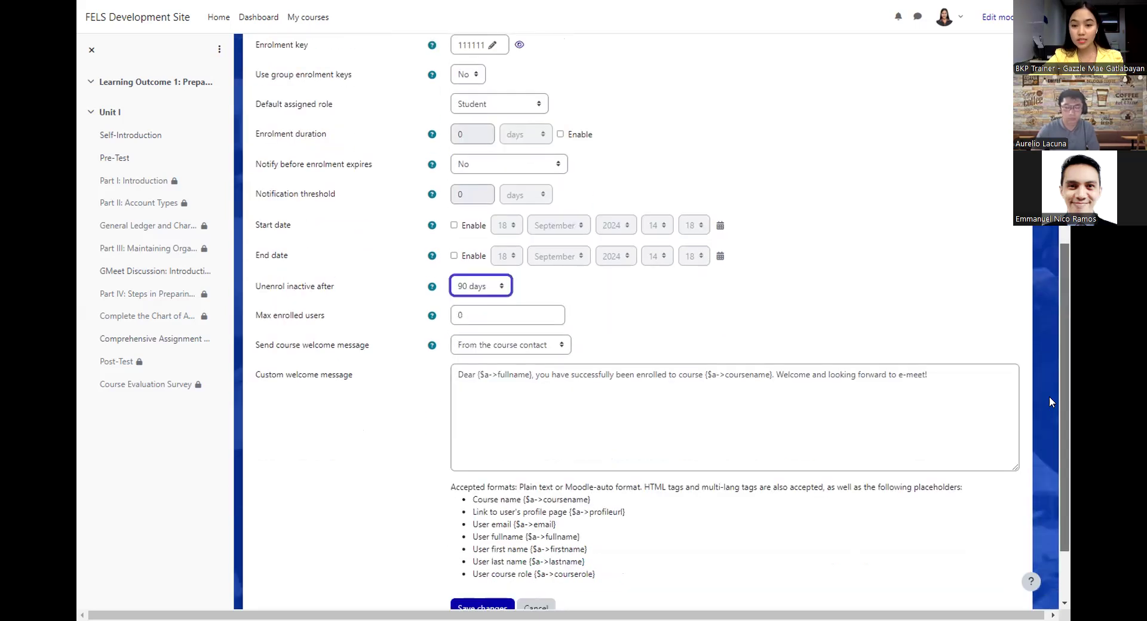
{"action": "scroll", "coordinate": [966, 450], "scroll_direction": "down", "scroll_amount": 1}
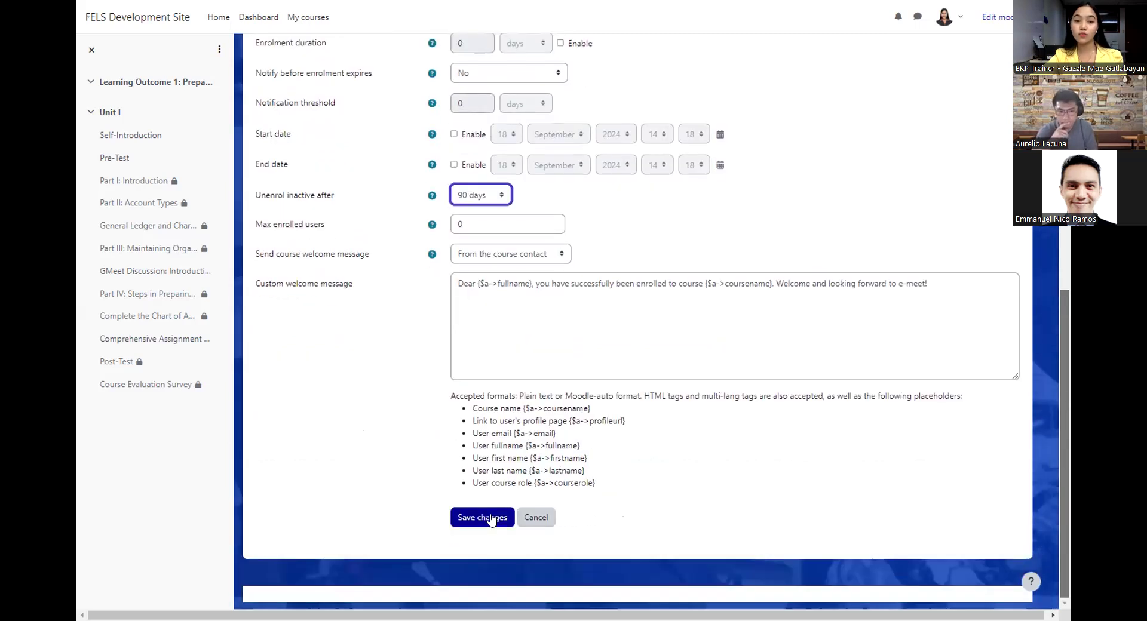
{"action": "left_click", "coordinate": [482, 197]}
{"action": "left_click", "coordinate": [480, 213]}
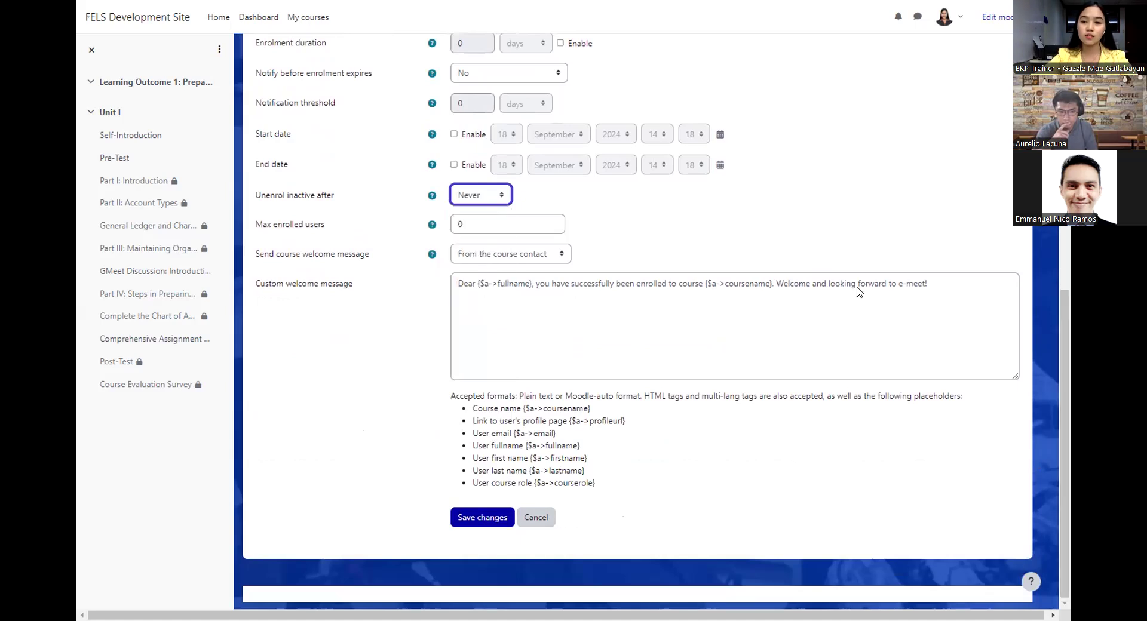
- Select the whole custom welcome message, then save the self enrolment settings
{"action": "scroll", "coordinate": [651, 323], "scroll_direction": "up", "scroll_amount": 5}
{"action": "scroll", "coordinate": [651, 323], "scroll_direction": "down", "scroll_amount": 5}
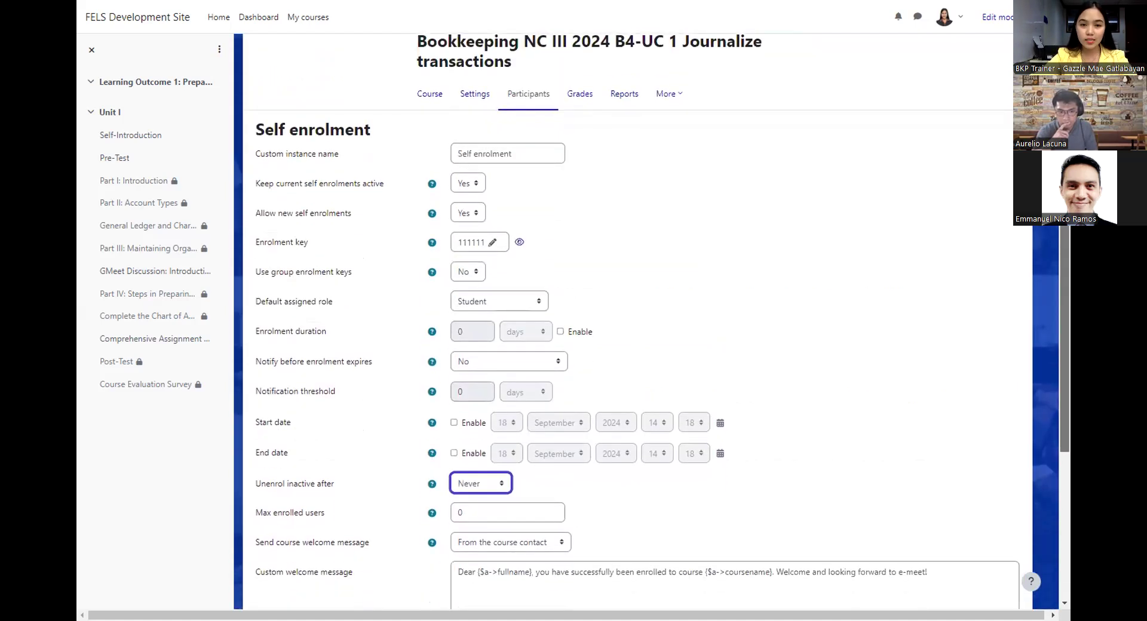
{"action": "scroll", "coordinate": [651, 323], "scroll_direction": "up", "scroll_amount": 4}
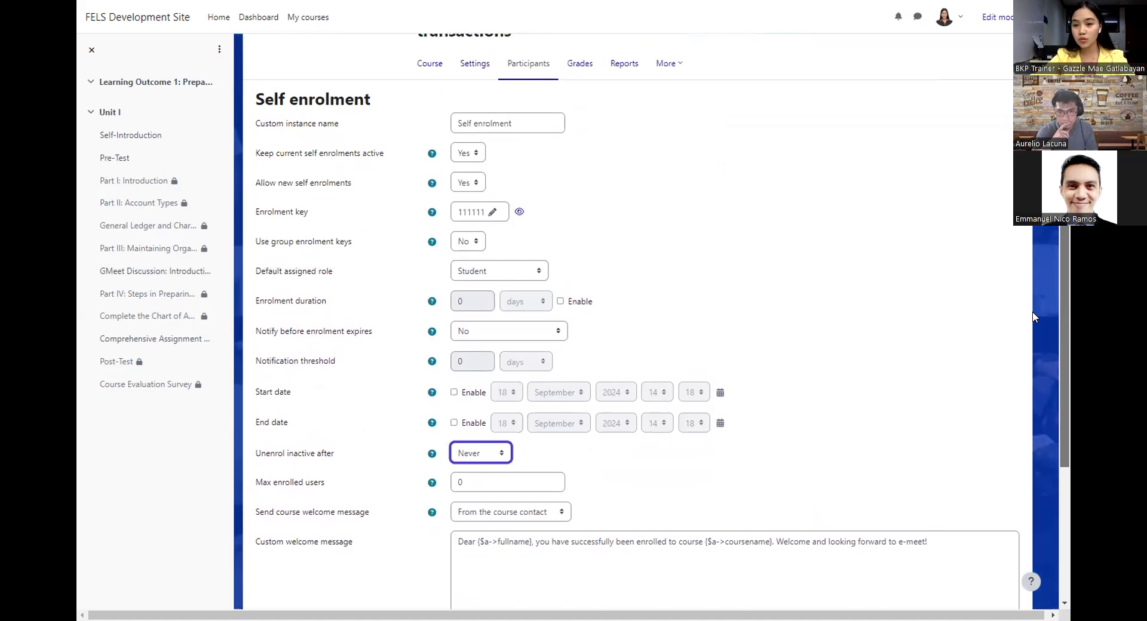
{"action": "scroll", "coordinate": [836, 298], "scroll_direction": "down", "scroll_amount": 4}
{"action": "left_click", "coordinate": [895, 315]}
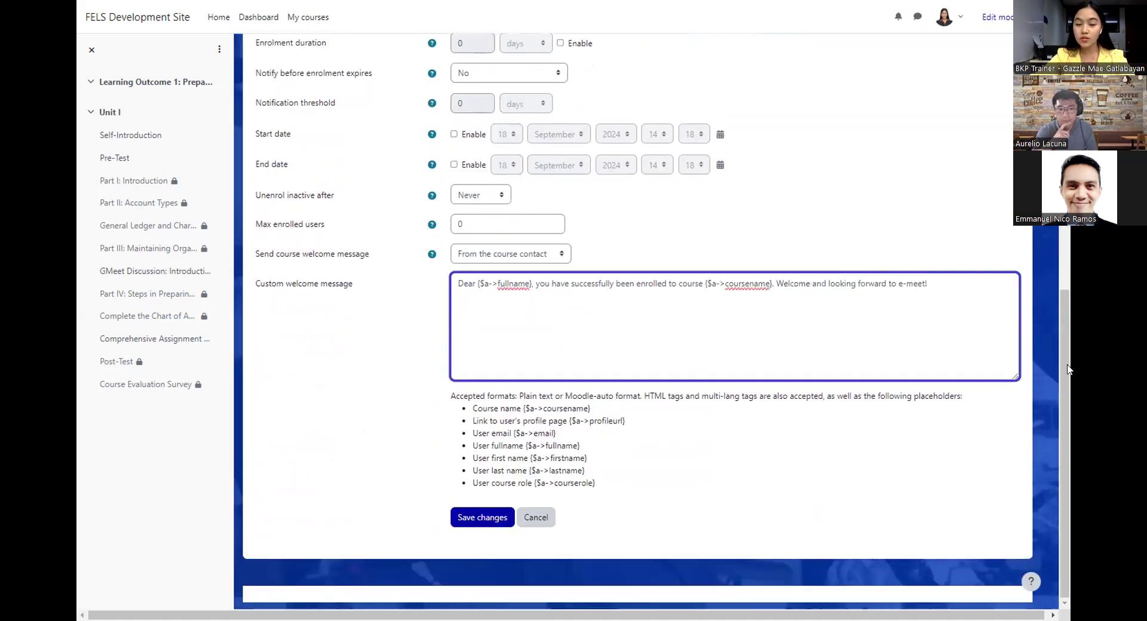
{"action": "key", "text": "ctrl+a"}
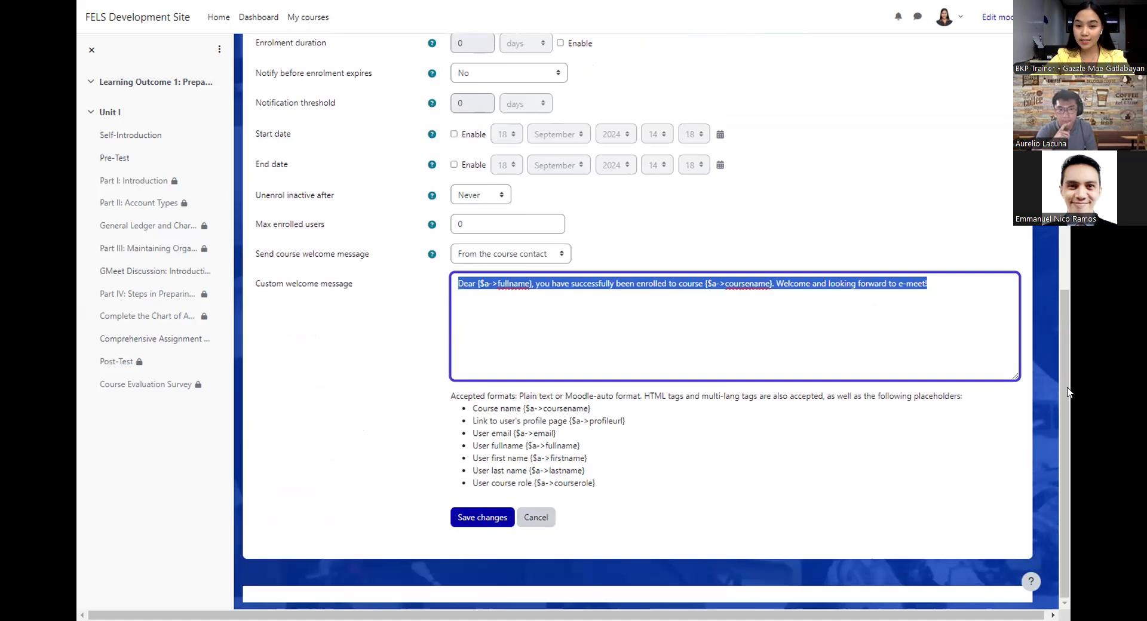
{"action": "left_click", "coordinate": [487, 519]}
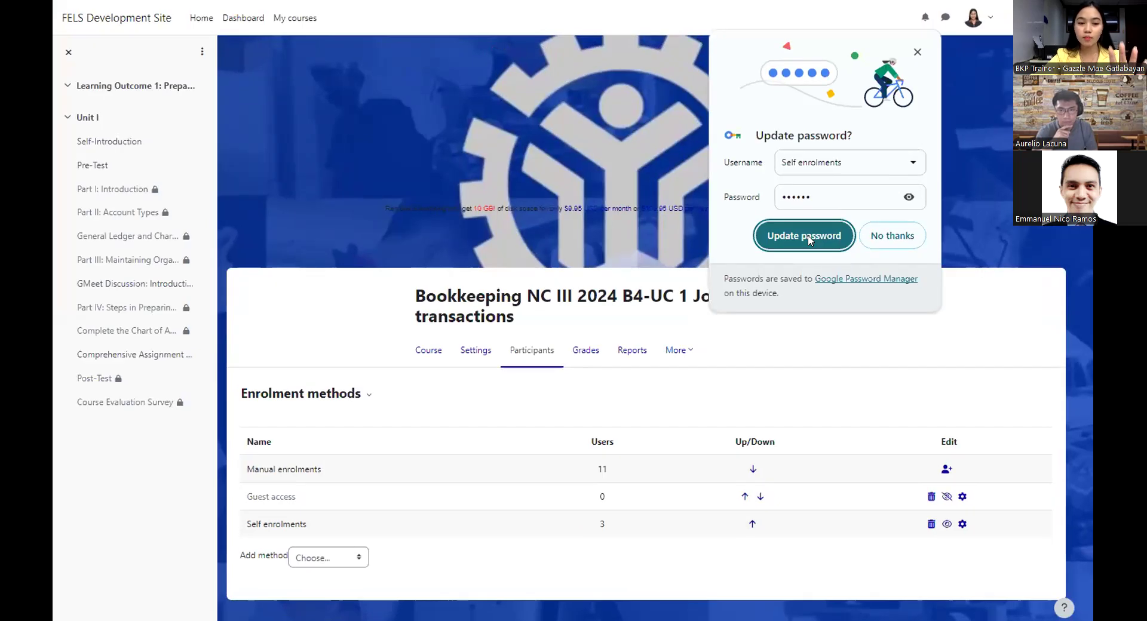
- Update Chrome's saved password, then disable and re-enable the Self enrolments method
{"action": "left_click", "coordinate": [808, 238]}
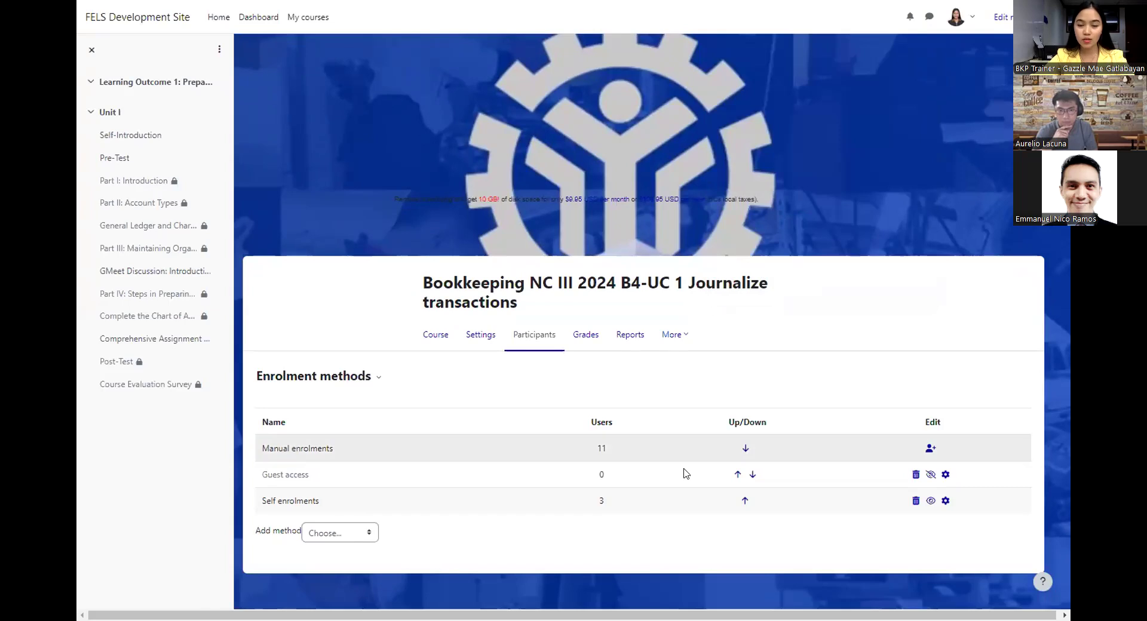
{"action": "left_click_drag", "start_coordinate": [320, 503], "coordinate": [261, 508]}
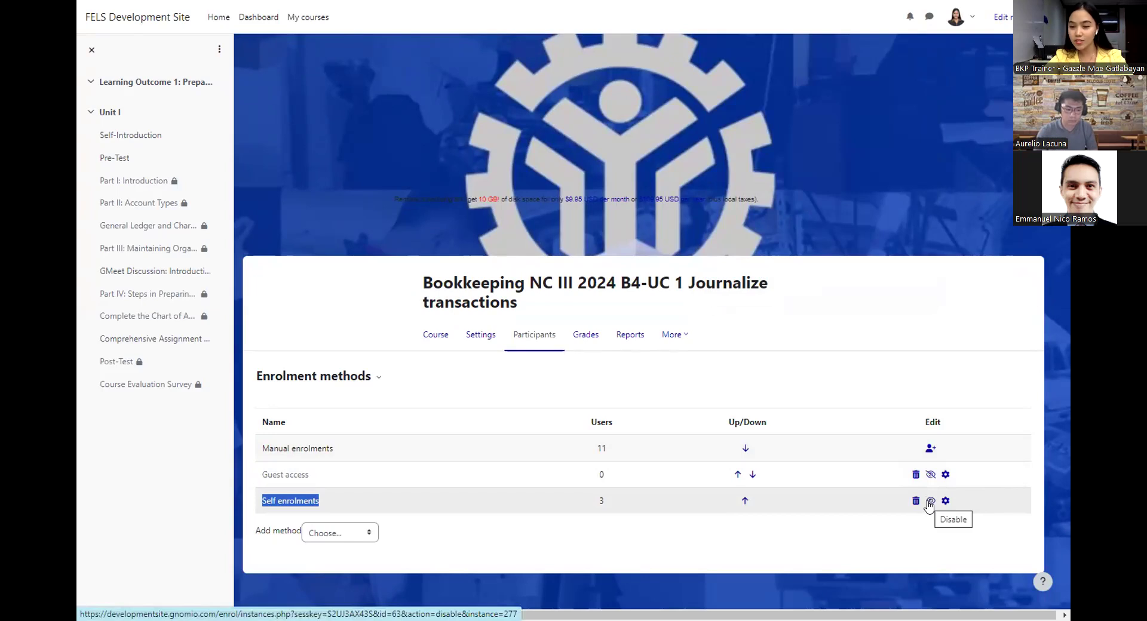
{"action": "left_click", "coordinate": [930, 502]}
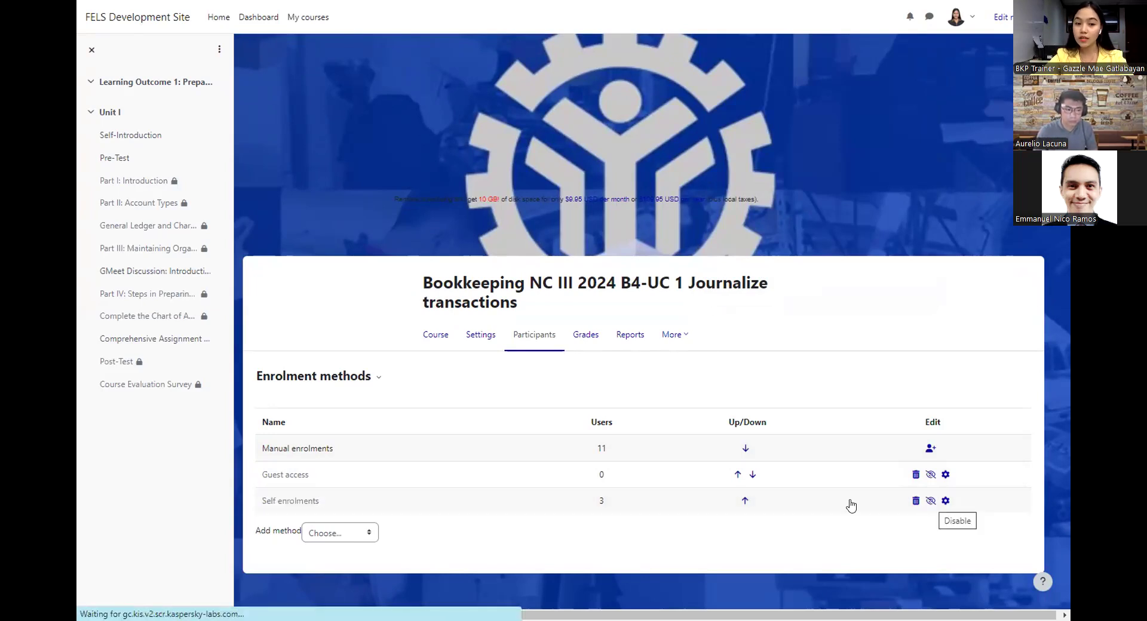
{"action": "left_click", "coordinate": [929, 501]}
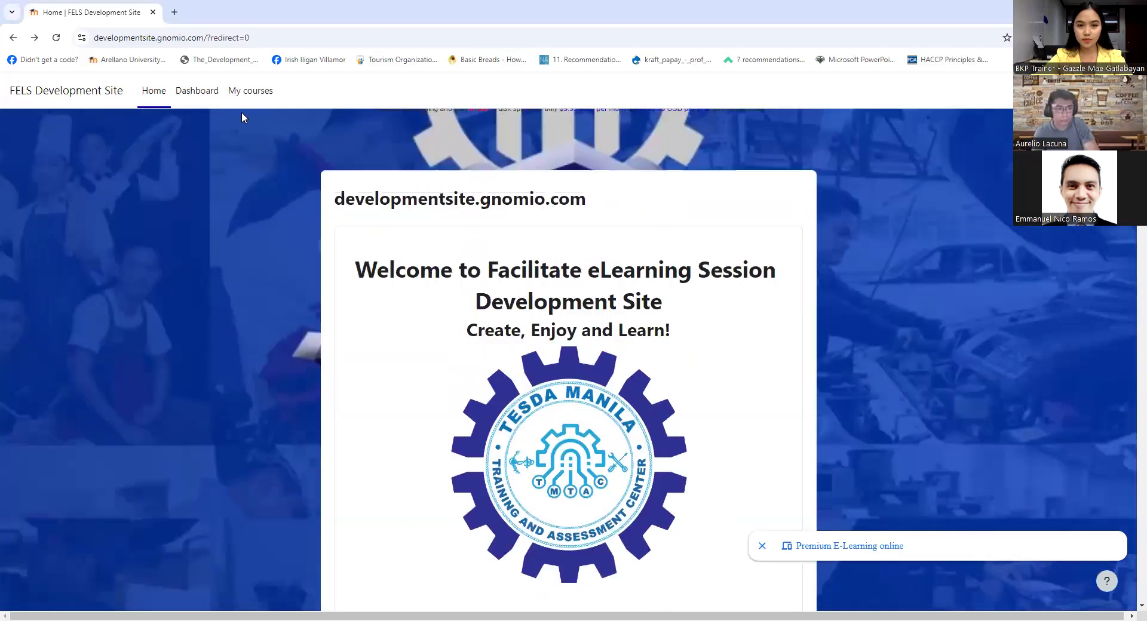
- Search My courses for 'Book', then clear the search box
{"action": "left_click", "coordinate": [250, 91]}
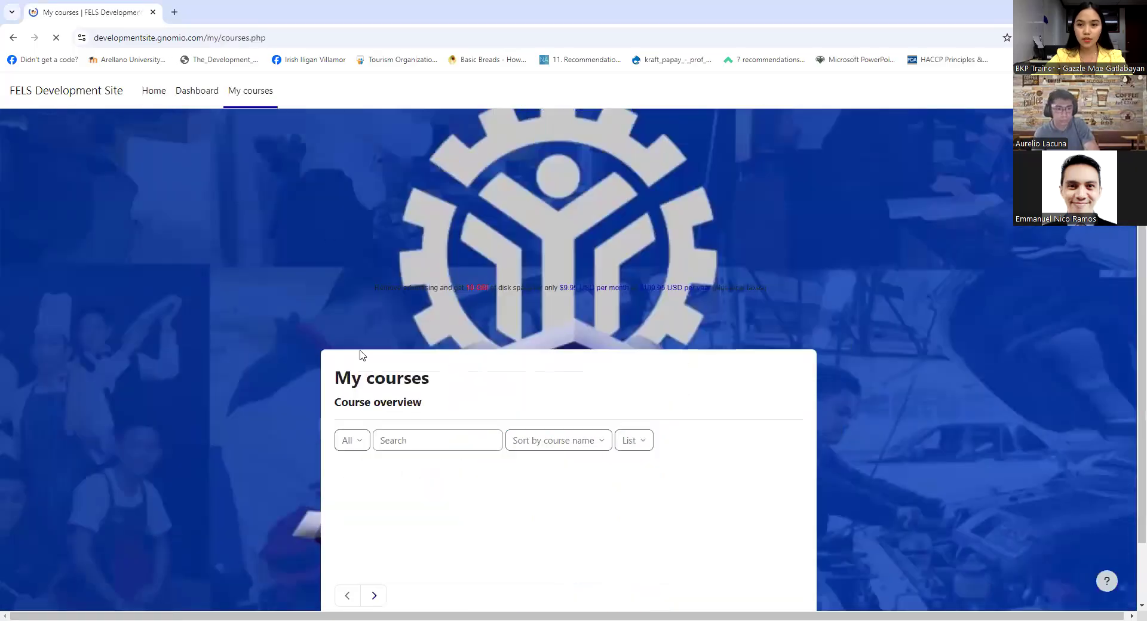
{"action": "left_click", "coordinate": [468, 432]}
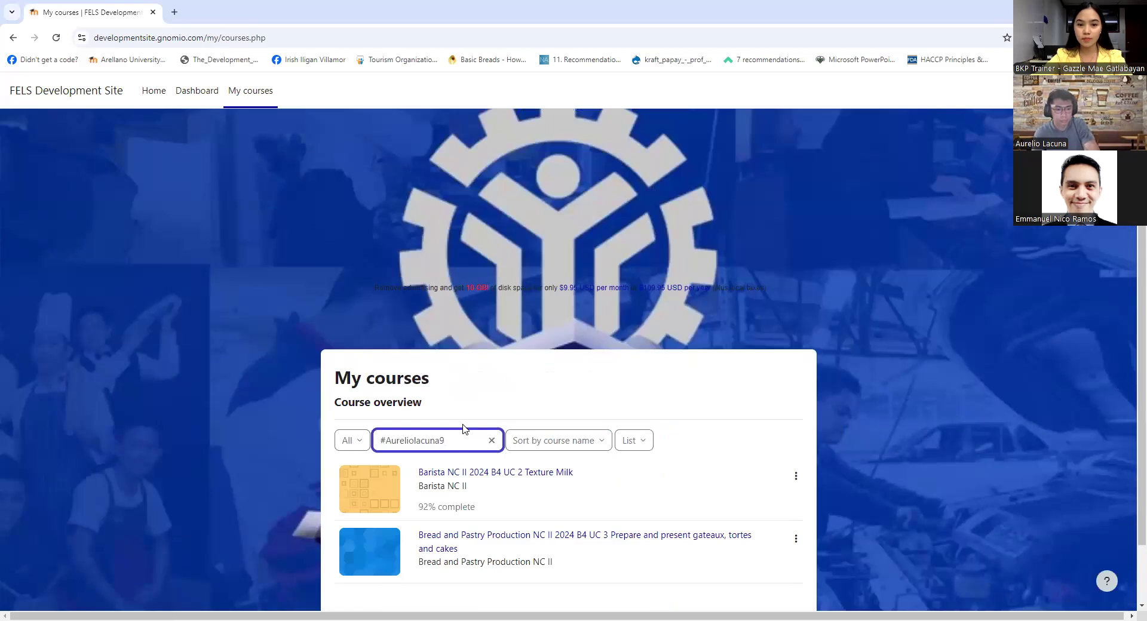
{"action": "scroll", "coordinate": [597, 394], "scroll_direction": "down", "scroll_amount": 1}
{"action": "key", "text": "ctrl+a"}
{"action": "key", "text": "BackSpace"}
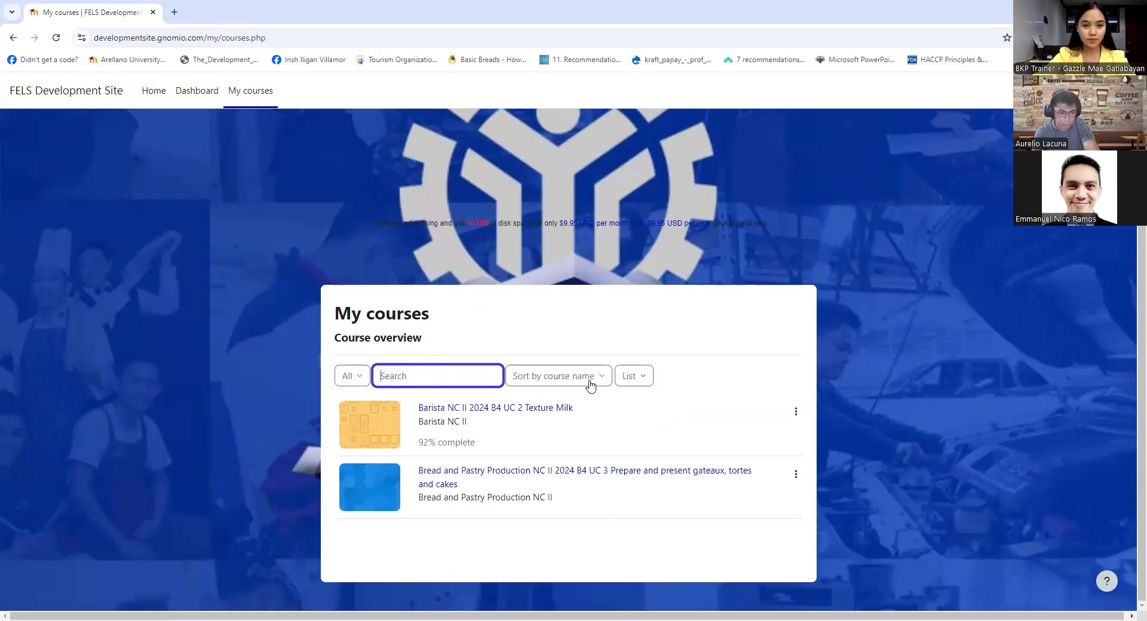
{"action": "type", "text": "Book keeping"}
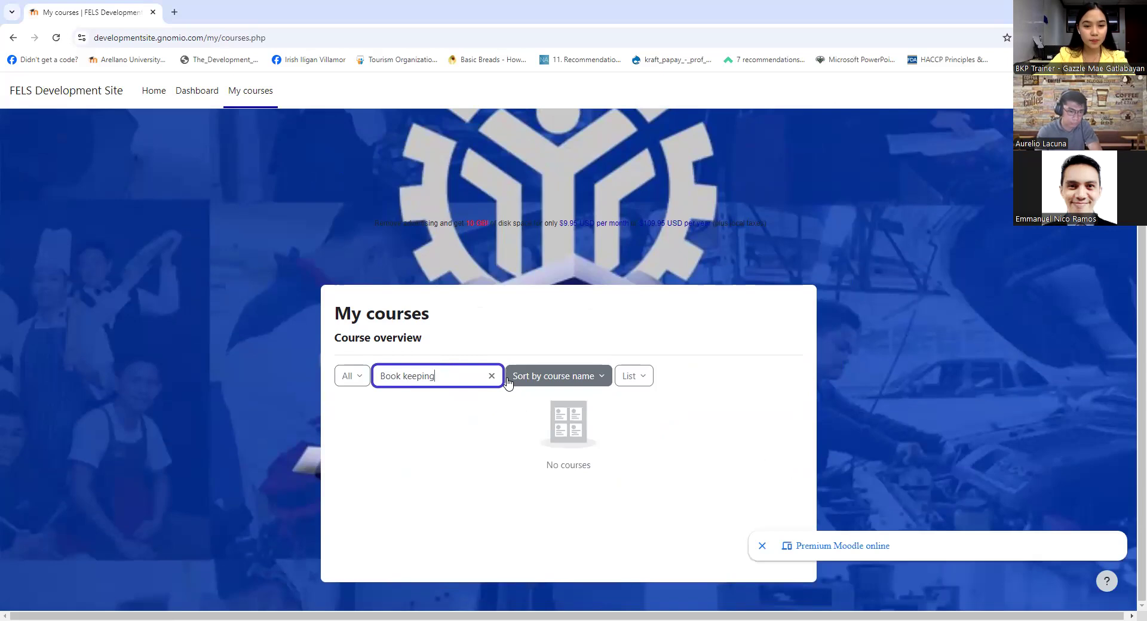
{"action": "key", "text": "ctrl+a"}
{"action": "key", "text": "BackSpace"}
- Open the Bookkeeping NC III course's enrolment page from the site home page
{"action": "left_click", "coordinate": [153, 90]}
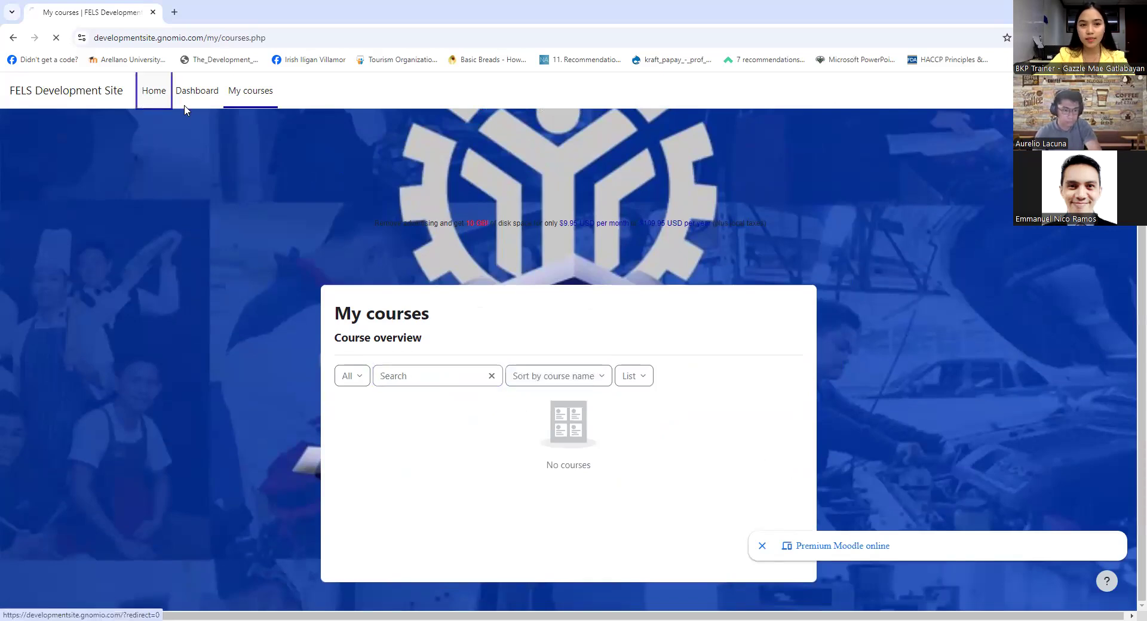
{"action": "scroll", "coordinate": [519, 299], "scroll_direction": "down", "scroll_amount": 5}
{"action": "scroll", "coordinate": [524, 299], "scroll_direction": "up", "scroll_amount": 4}
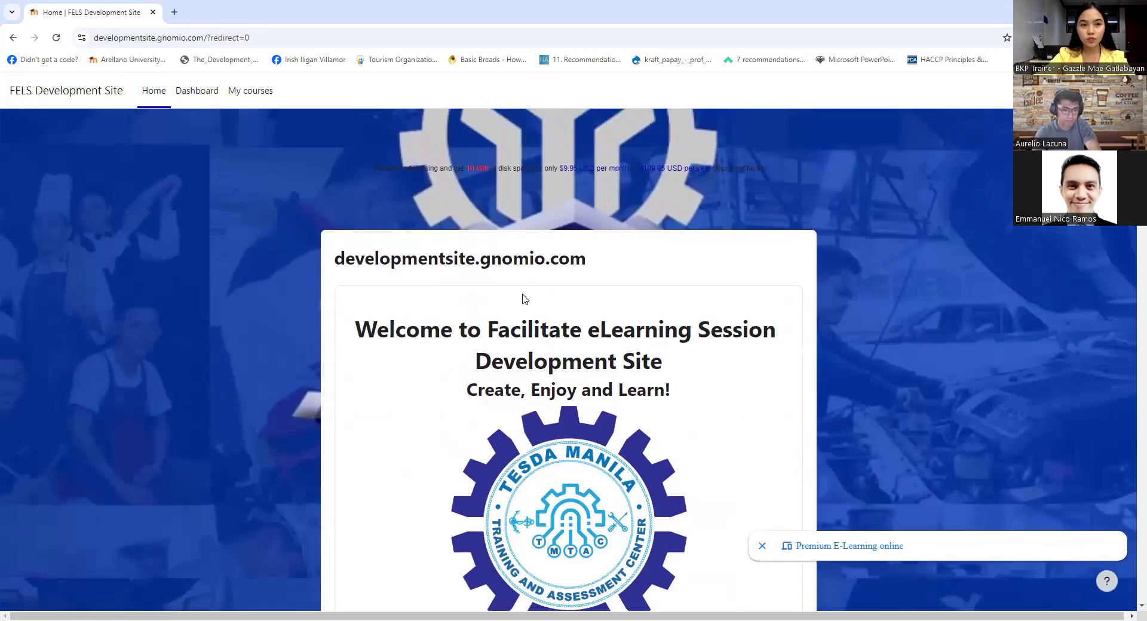
{"action": "scroll", "coordinate": [523, 299], "scroll_direction": "down", "scroll_amount": 15}
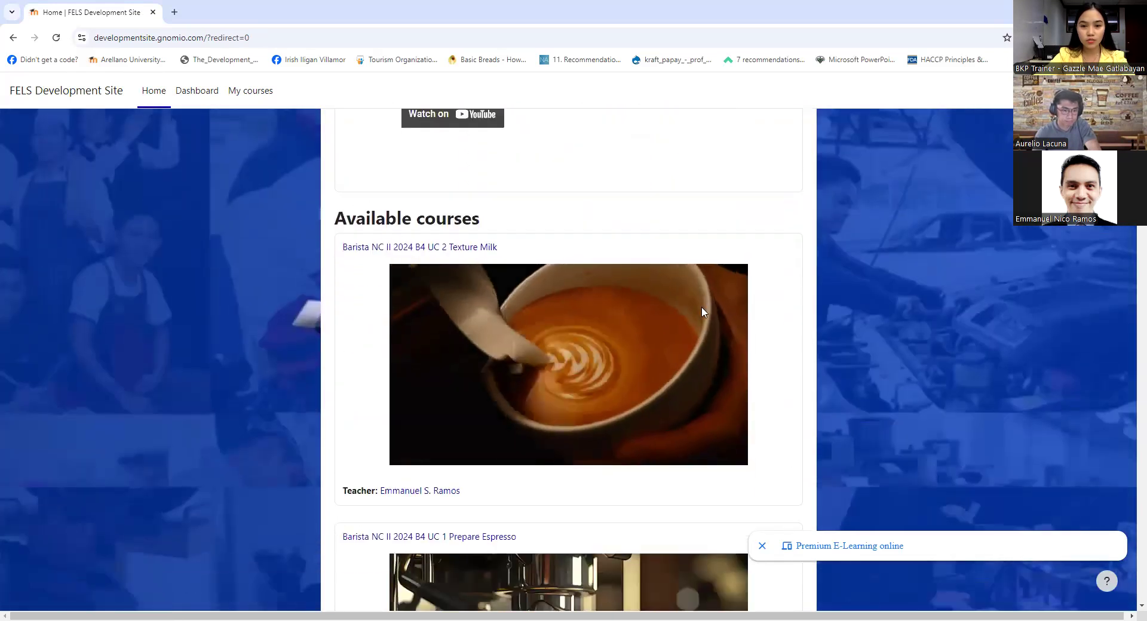
{"action": "scroll", "coordinate": [715, 314], "scroll_direction": "down", "scroll_amount": 10}
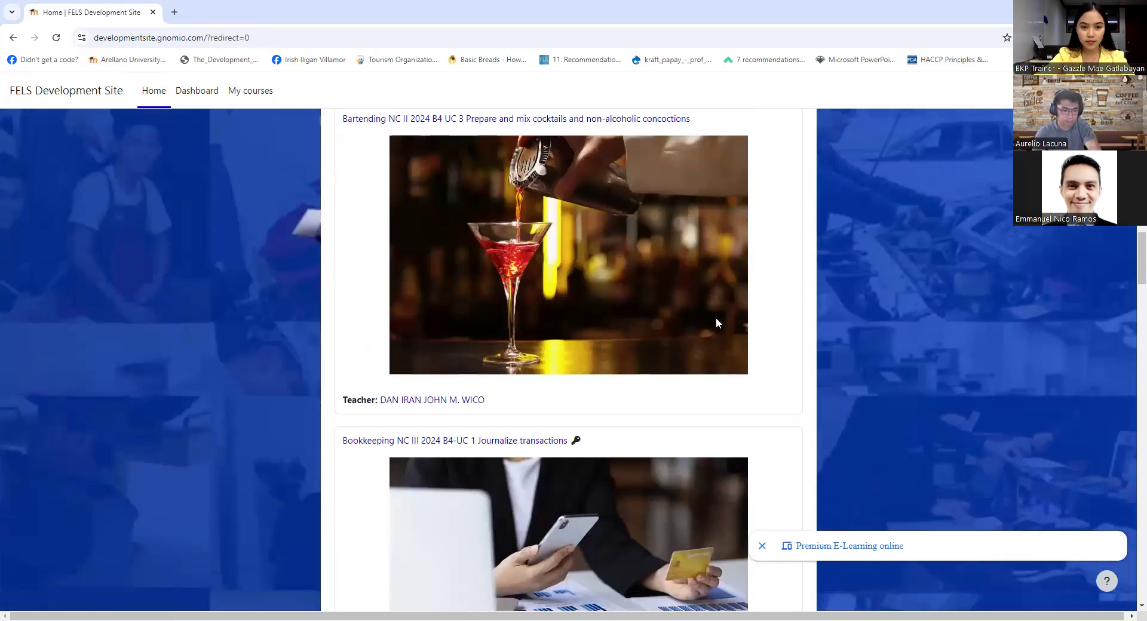
{"action": "scroll", "coordinate": [716, 323], "scroll_direction": "down", "scroll_amount": 5}
{"action": "scroll", "coordinate": [693, 320], "scroll_direction": "up", "scroll_amount": 3}
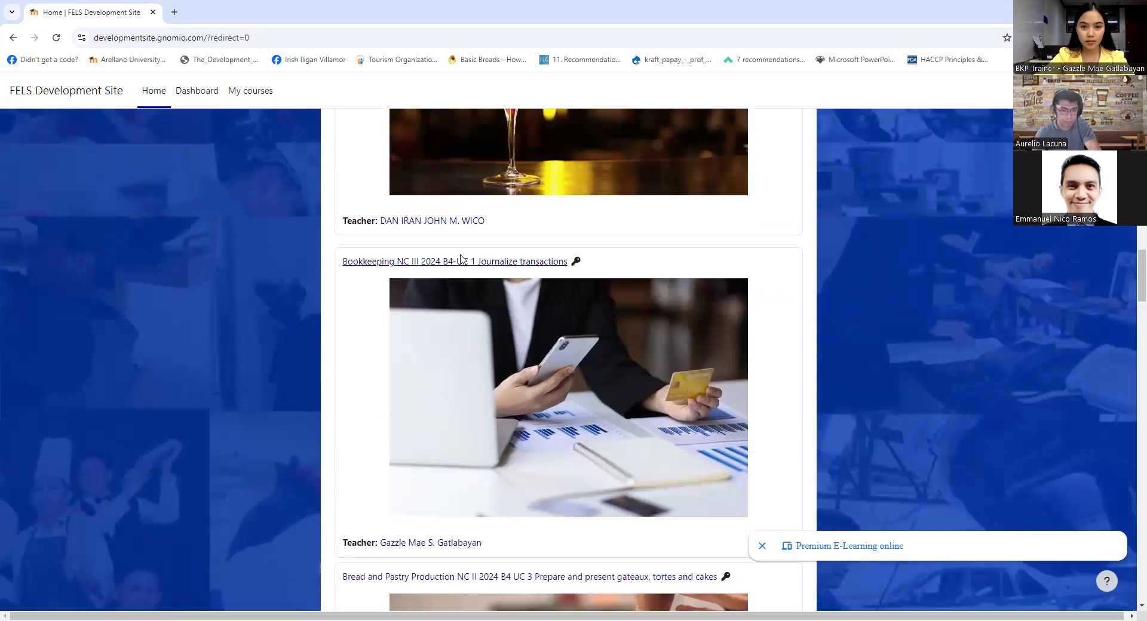
{"action": "left_click", "coordinate": [460, 261]}
- Enter the course enrolment key and enrol in Bookkeeping NC III
{"action": "scroll", "coordinate": [722, 349], "scroll_direction": "down", "scroll_amount": 5}
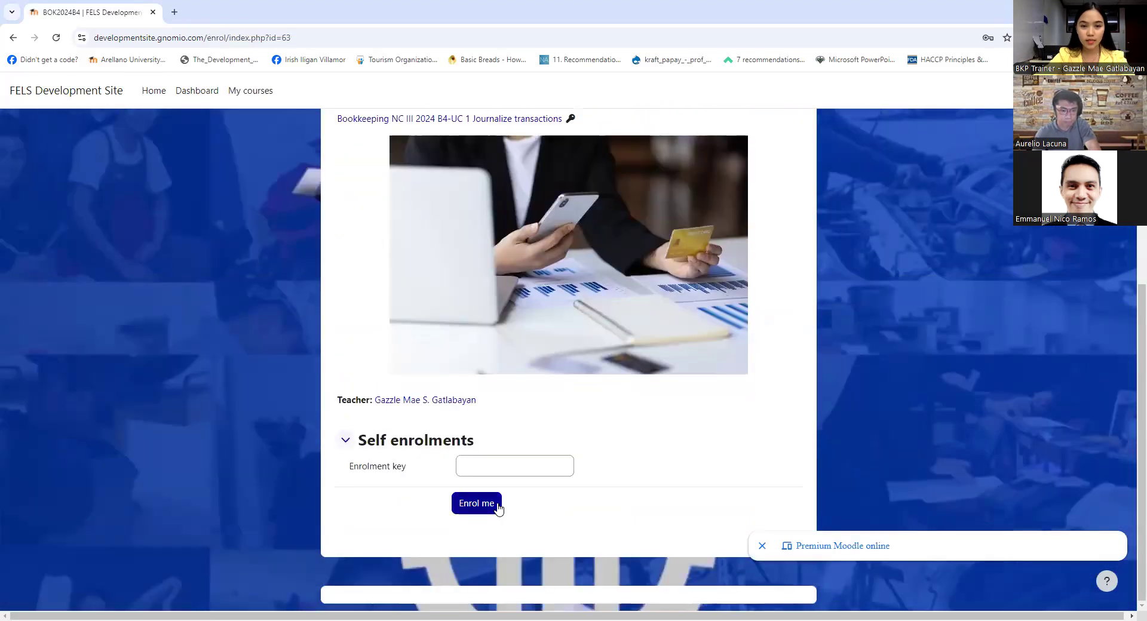
{"action": "left_click", "coordinate": [495, 466]}
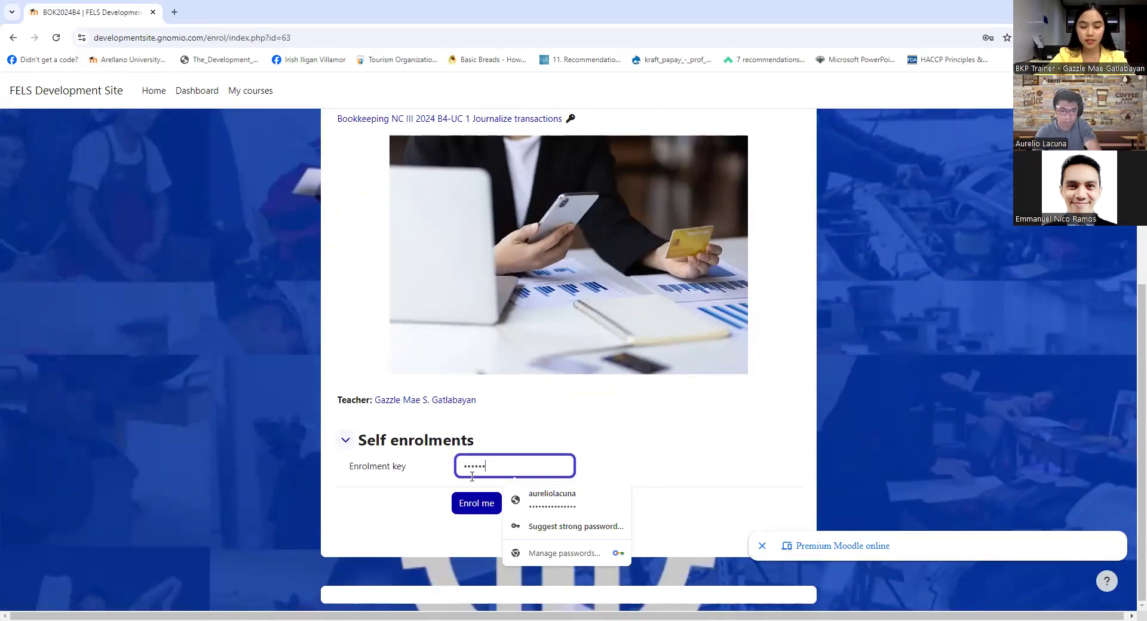
{"action": "left_click", "coordinate": [467, 466]}
{"action": "left_click", "coordinate": [472, 504]}
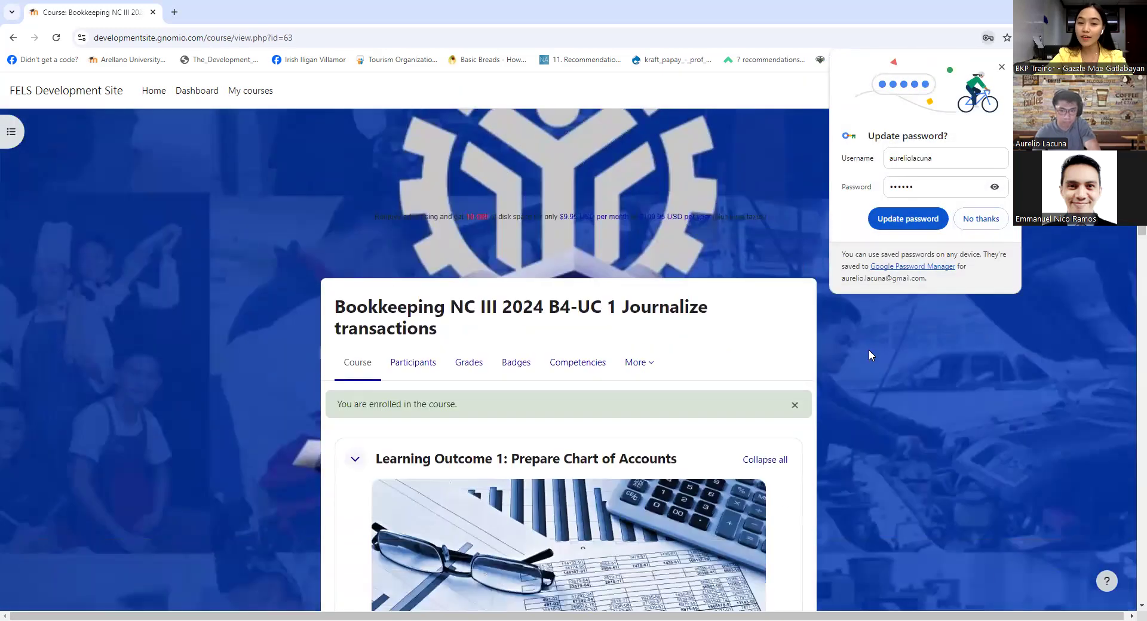
{"action": "scroll", "coordinate": [870, 349], "scroll_direction": "down", "scroll_amount": 7}
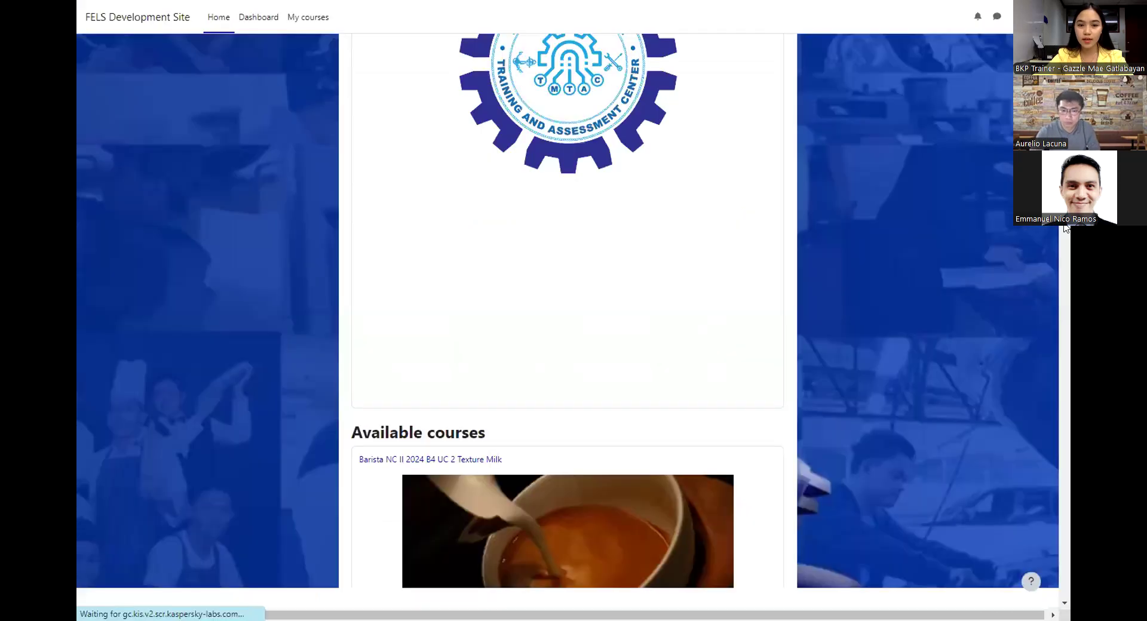
- Scroll the home page's course list down to Bookkeeping NC III 2024 B4-UC 1
{"action": "left_click_drag", "start_coordinate": [1066, 227], "coordinate": [1056, 314]}
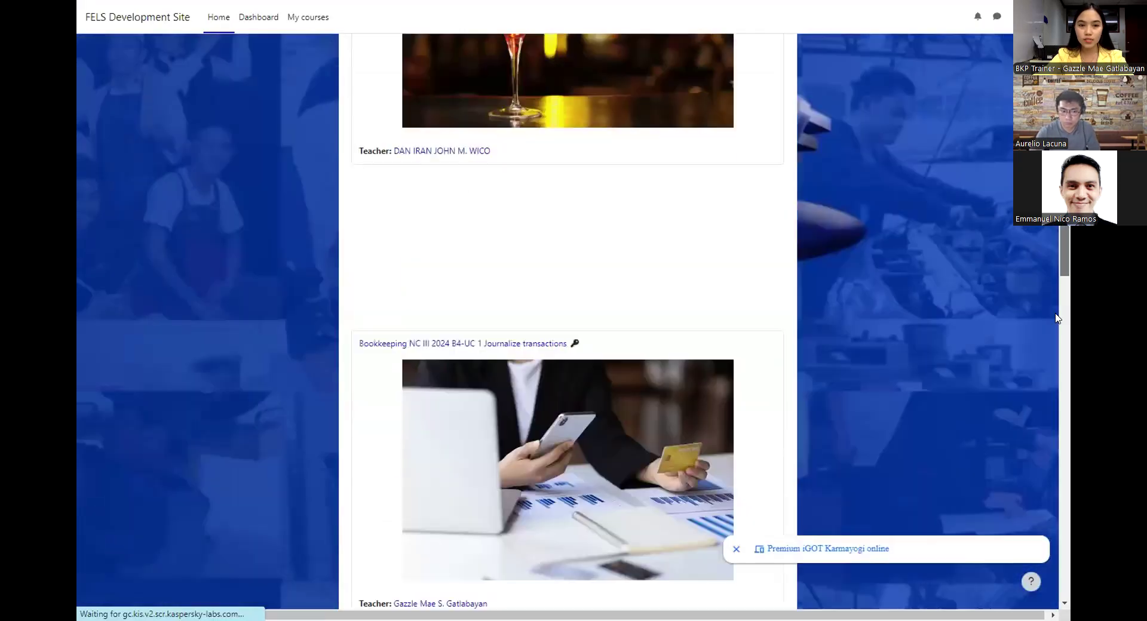
- Open Bookkeeping NC III, closing the ad, and scroll to the Course Evaluation Survey
{"action": "scroll", "coordinate": [1056, 319], "scroll_direction": "down", "scroll_amount": 3}
{"action": "left_click", "coordinate": [474, 176]}
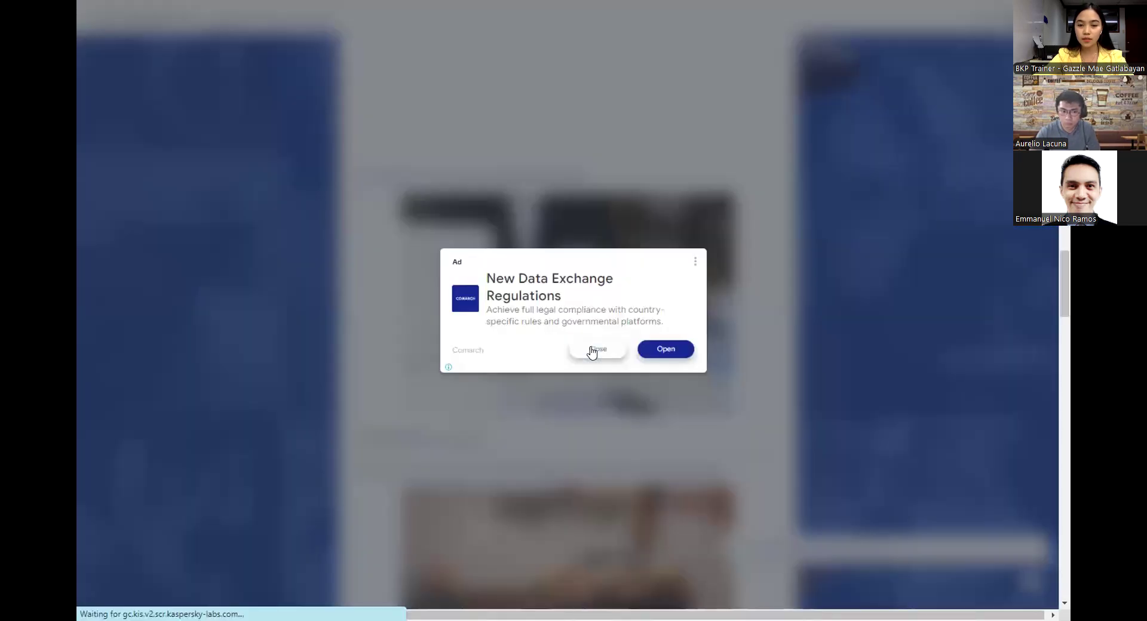
{"action": "left_click", "coordinate": [593, 351]}
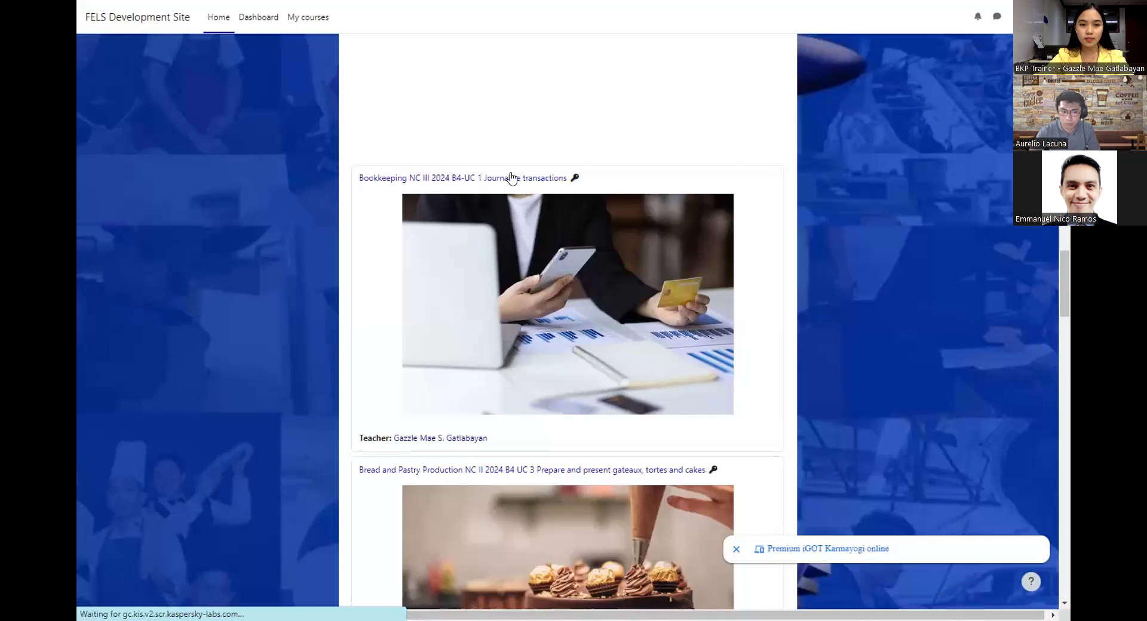
{"action": "triple_click", "coordinate": [476, 177]}
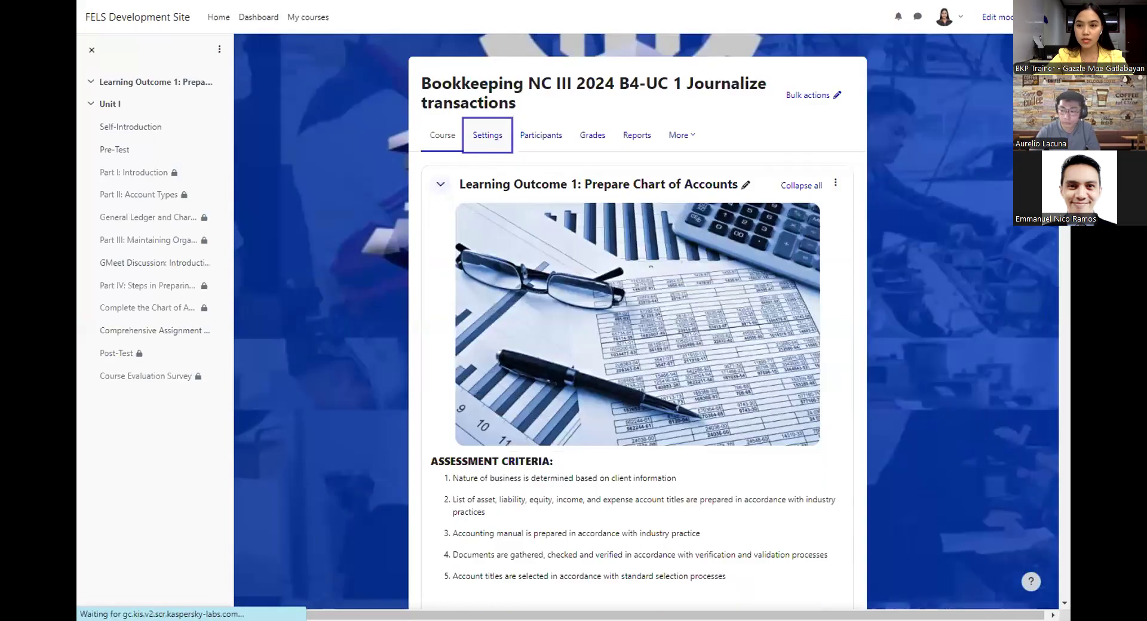
{"action": "scroll", "coordinate": [1068, 431], "scroll_direction": "down", "scroll_amount": 15}
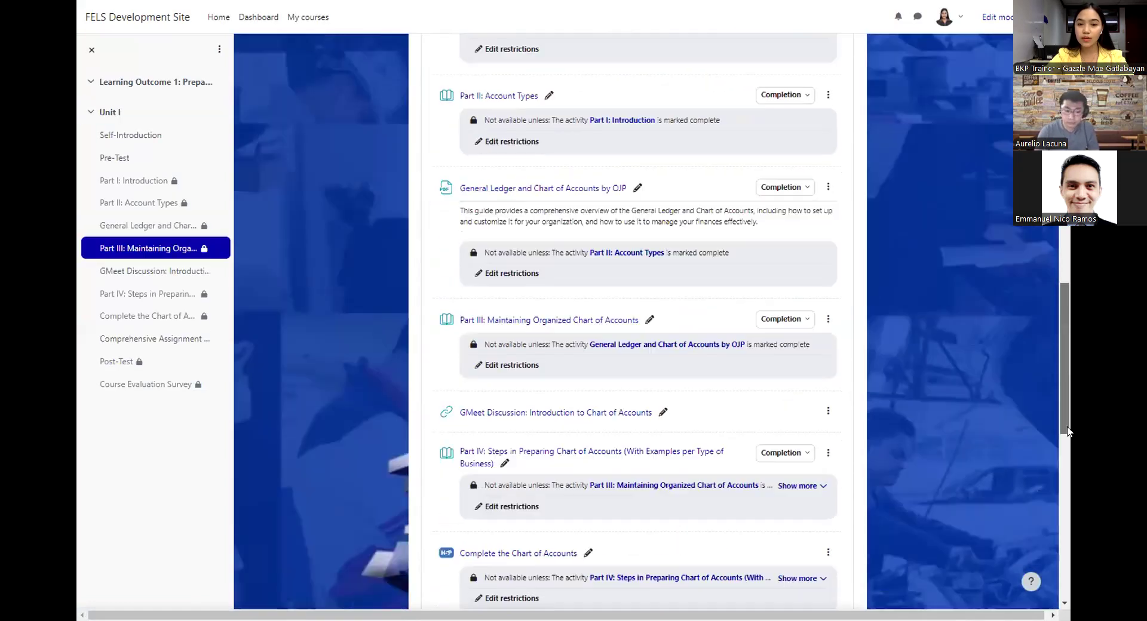
{"action": "scroll", "coordinate": [1069, 491], "scroll_direction": "down", "scroll_amount": 8}
{"action": "scroll", "coordinate": [1068, 496], "scroll_direction": "down", "scroll_amount": 1}
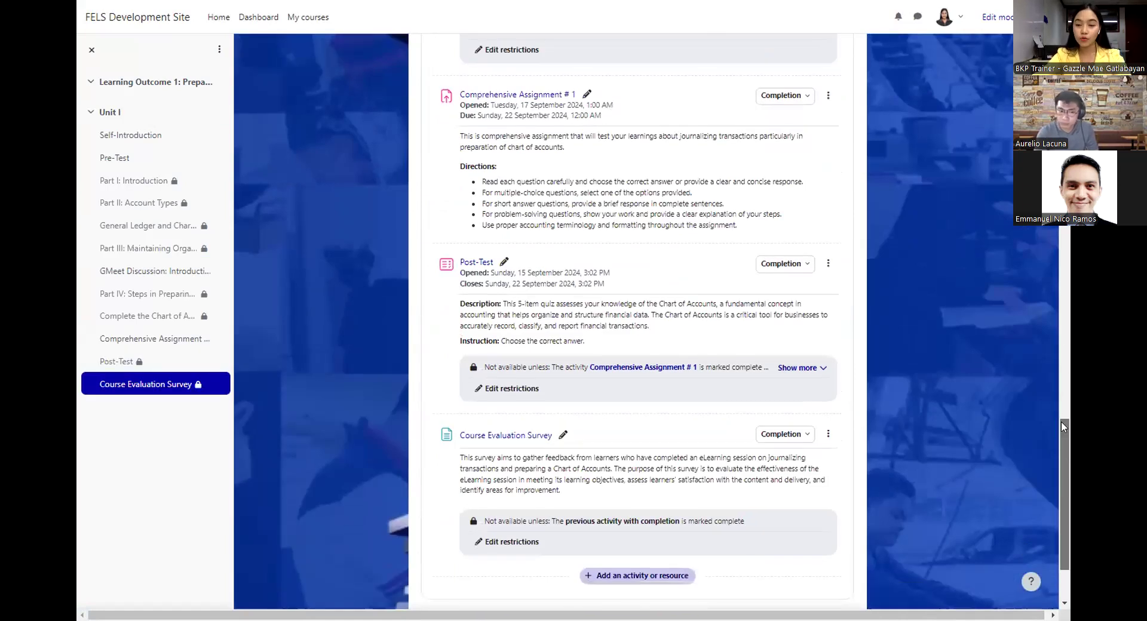
{"action": "left_click_drag", "start_coordinate": [1067, 455], "coordinate": [1066, 475]}
{"action": "scroll", "coordinate": [735, 483], "scroll_direction": "down", "scroll_amount": 1}
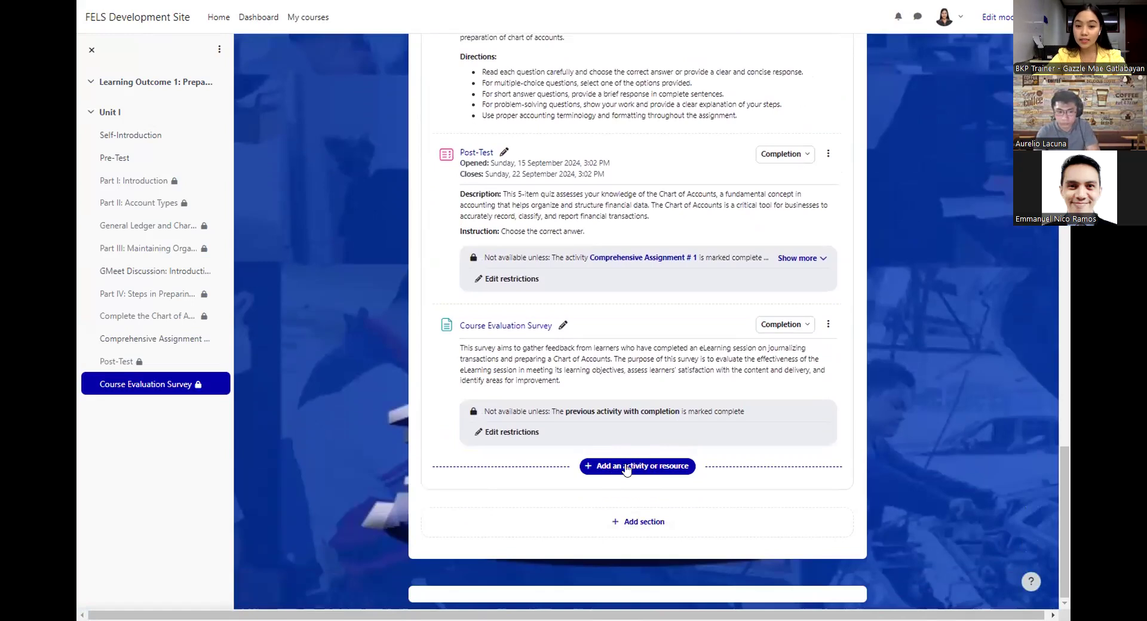
- Add a Forum activity from the activity chooser
{"action": "left_click", "coordinate": [653, 465]}
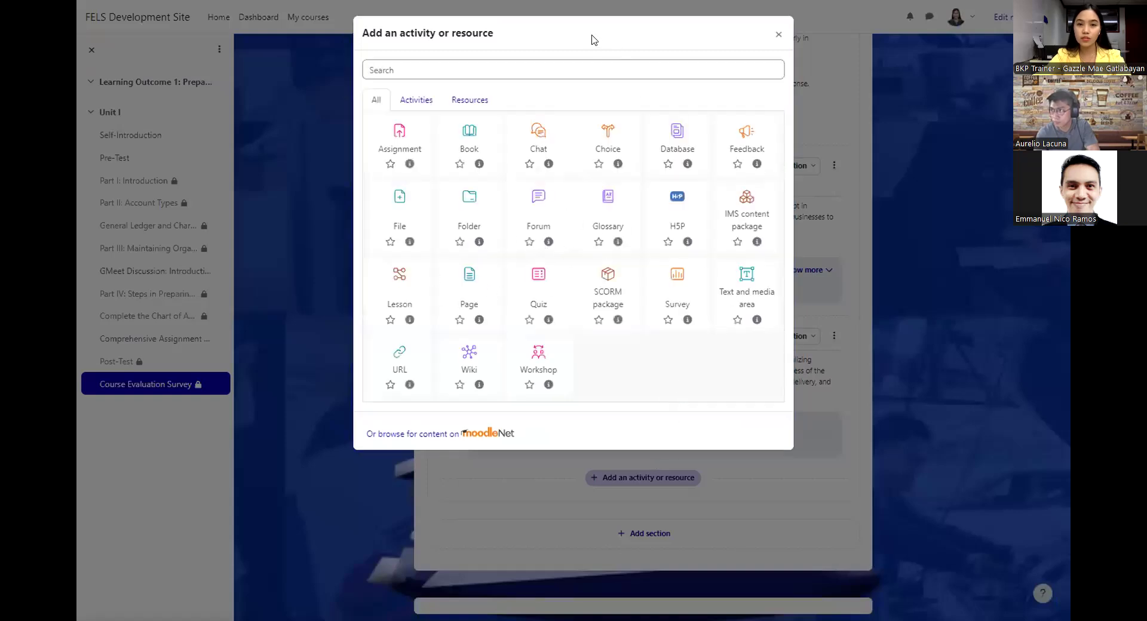
{"action": "double_click", "coordinate": [606, 72]}
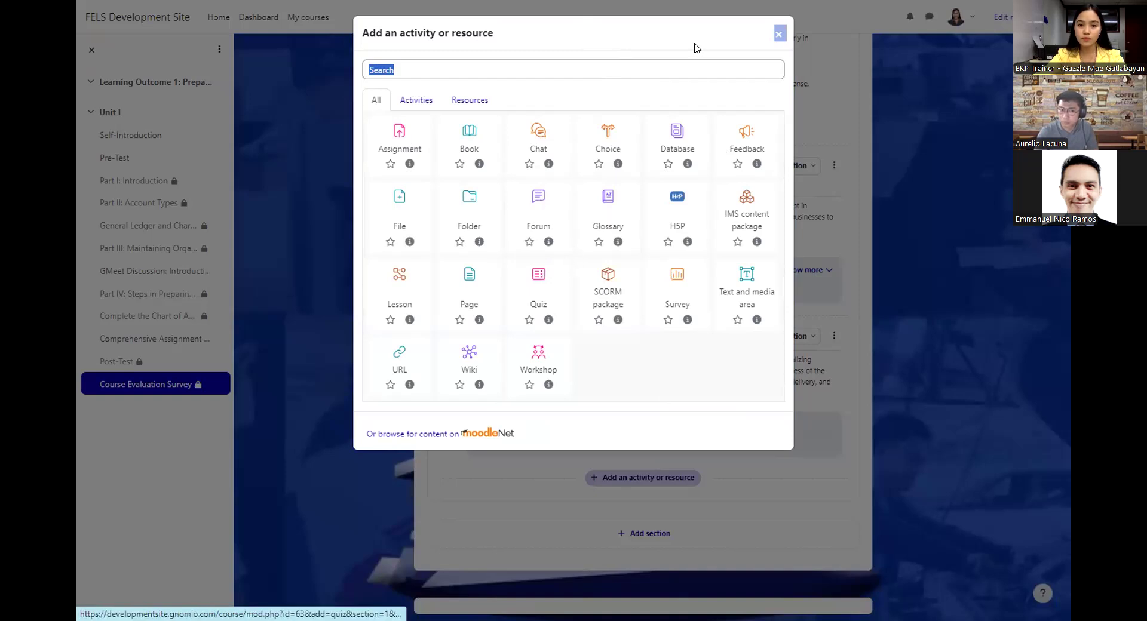
{"action": "left_click", "coordinate": [537, 209]}
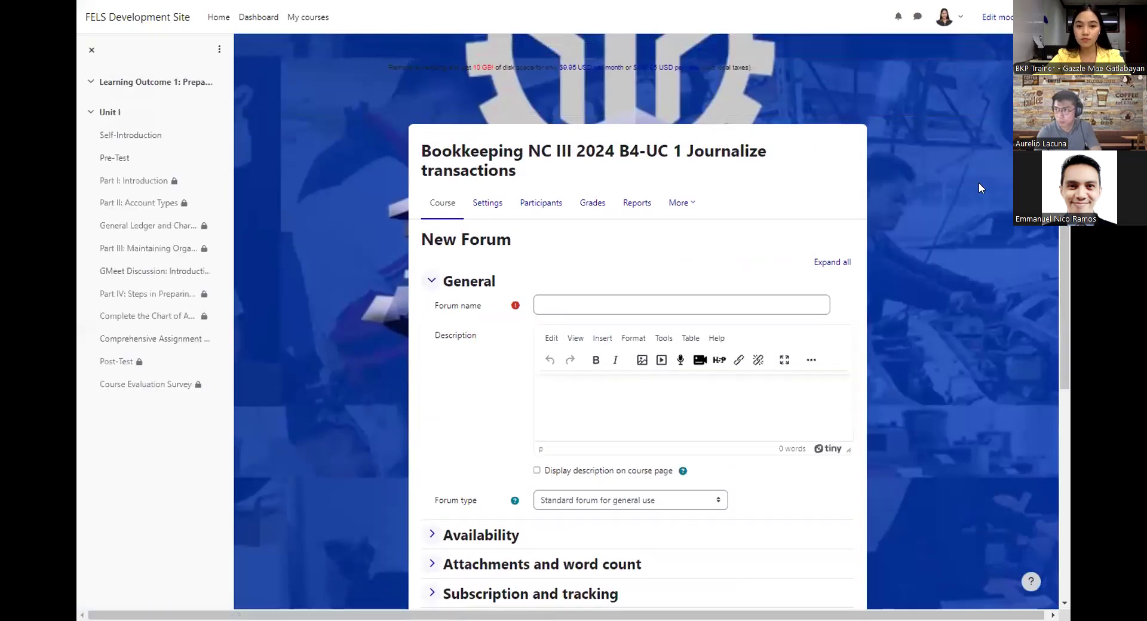
- Name the new forum 'Technical Open Forum'
{"action": "scroll", "coordinate": [694, 197], "scroll_direction": "down", "scroll_amount": 2}
{"action": "left_click", "coordinate": [694, 198]}
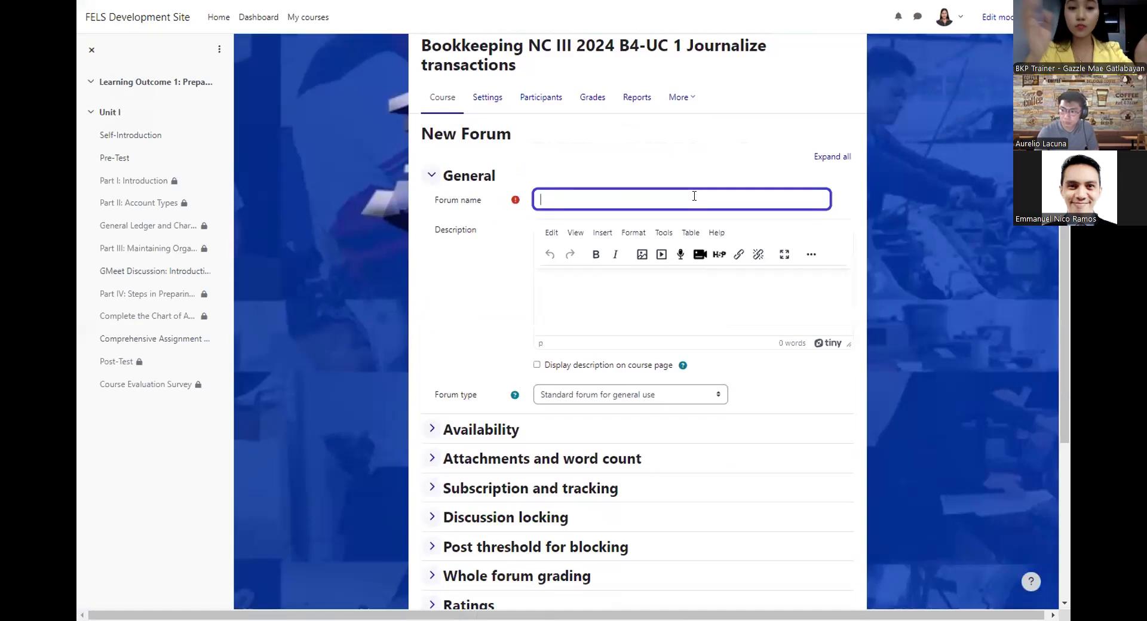
{"action": "type", "text": "Technical"}
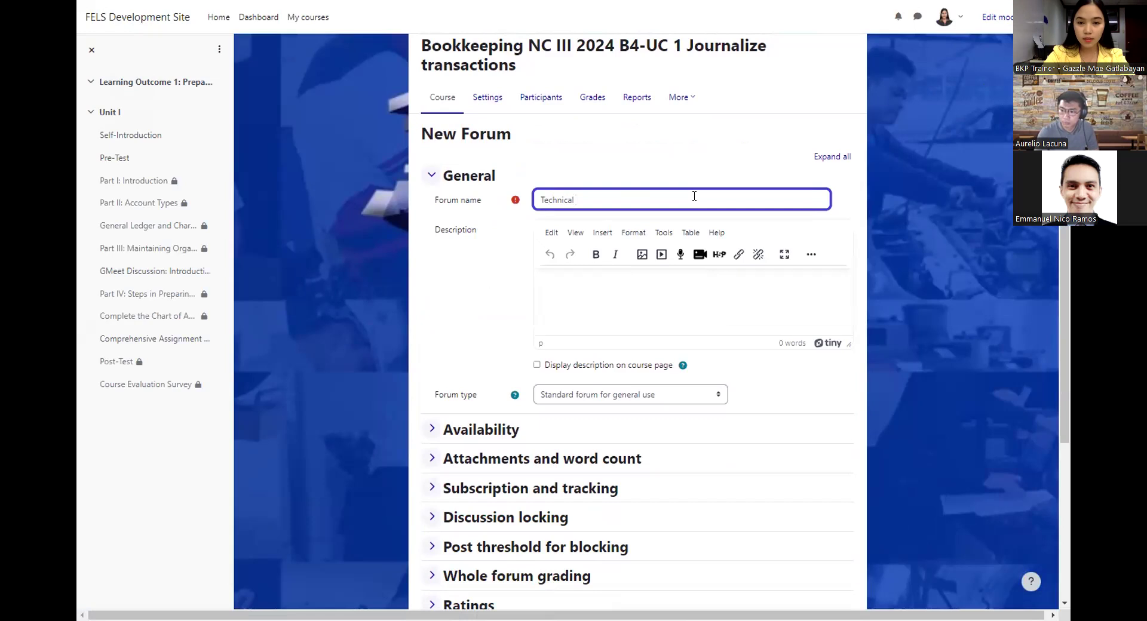
{"action": "type", "text": " D"}
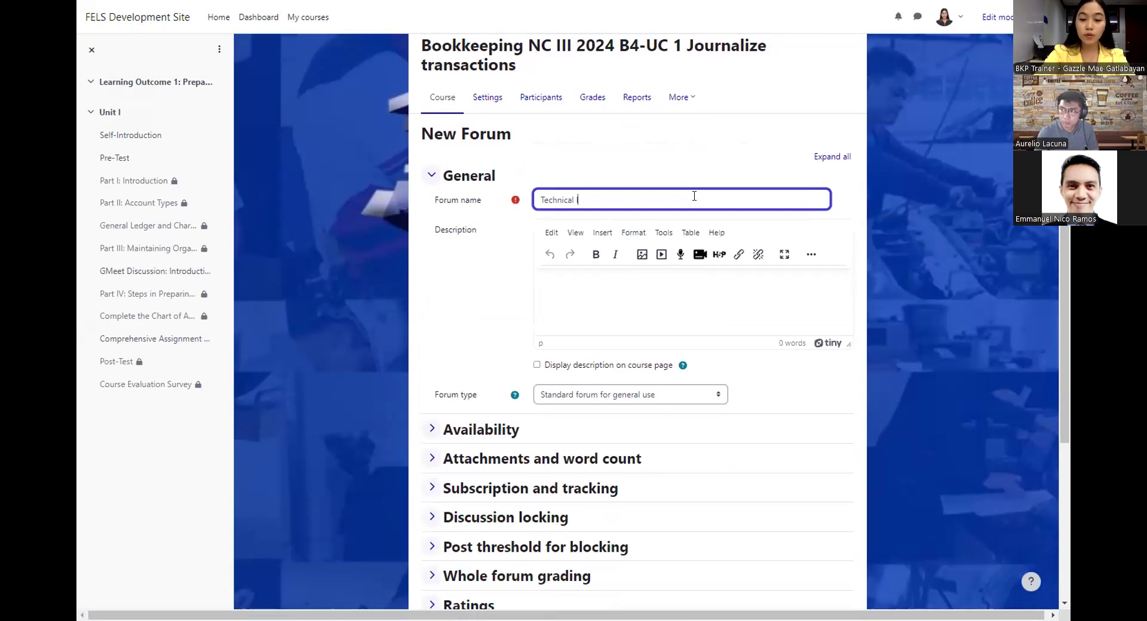
{"action": "type", "text": "pen Forum"}
- Describe the forum for technical concerns ('feel free to drop by') and display it on the course page
{"action": "scroll", "coordinate": [687, 224], "scroll_direction": "down", "scroll_amount": 1}
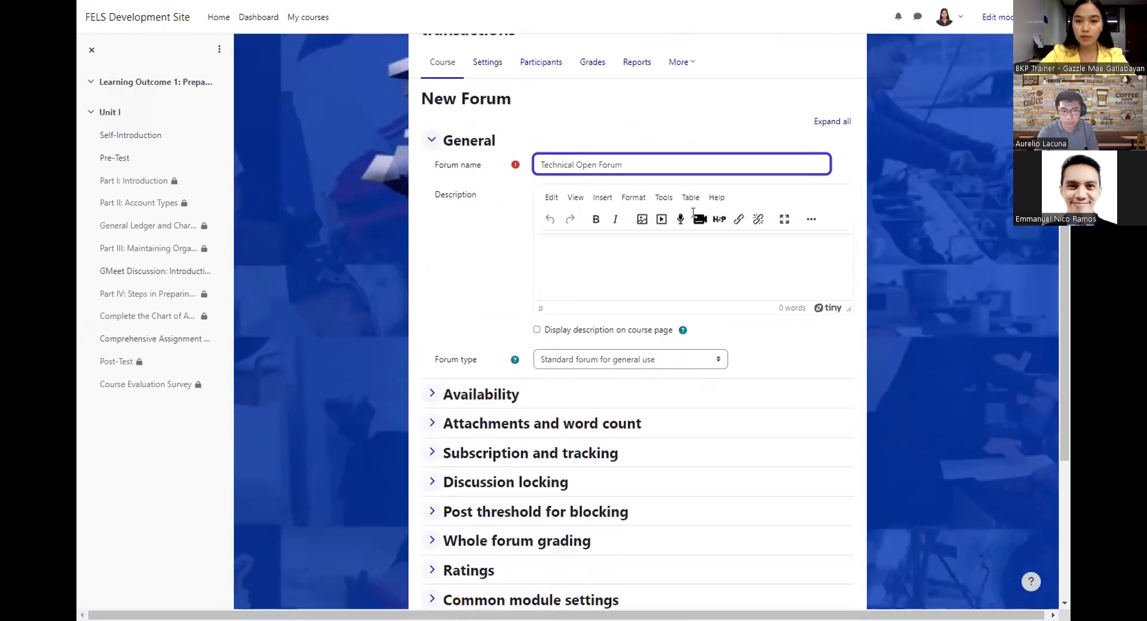
{"action": "left_click", "coordinate": [685, 225]}
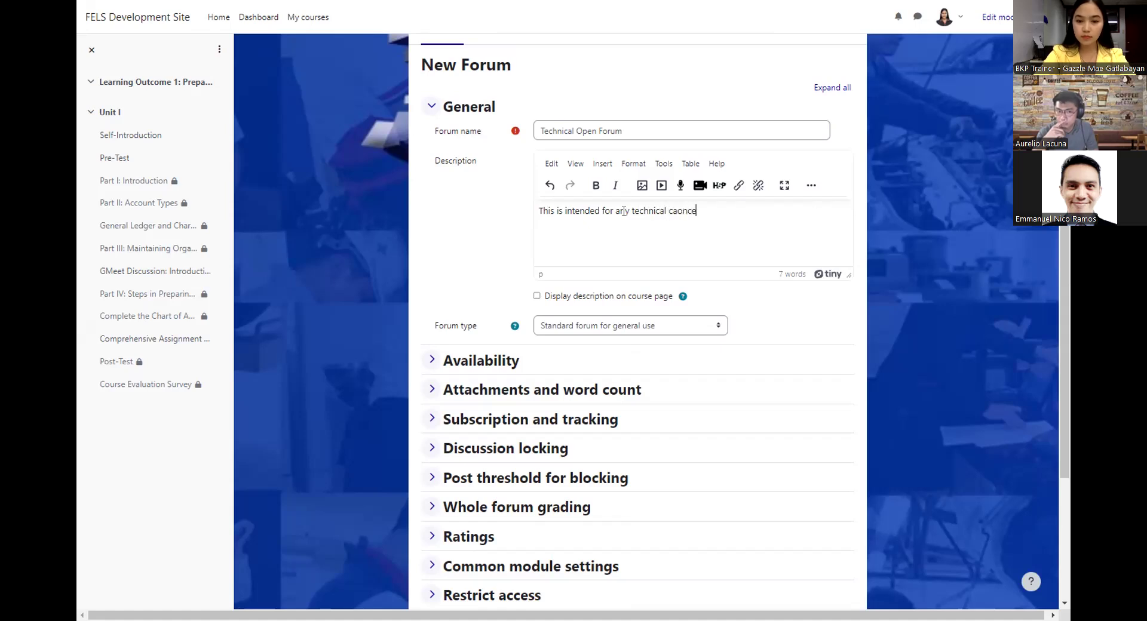
{"action": "key", "text": "ctrl+BackSpace"}
{"action": "type", "text": "concerns, feel free to dro"}
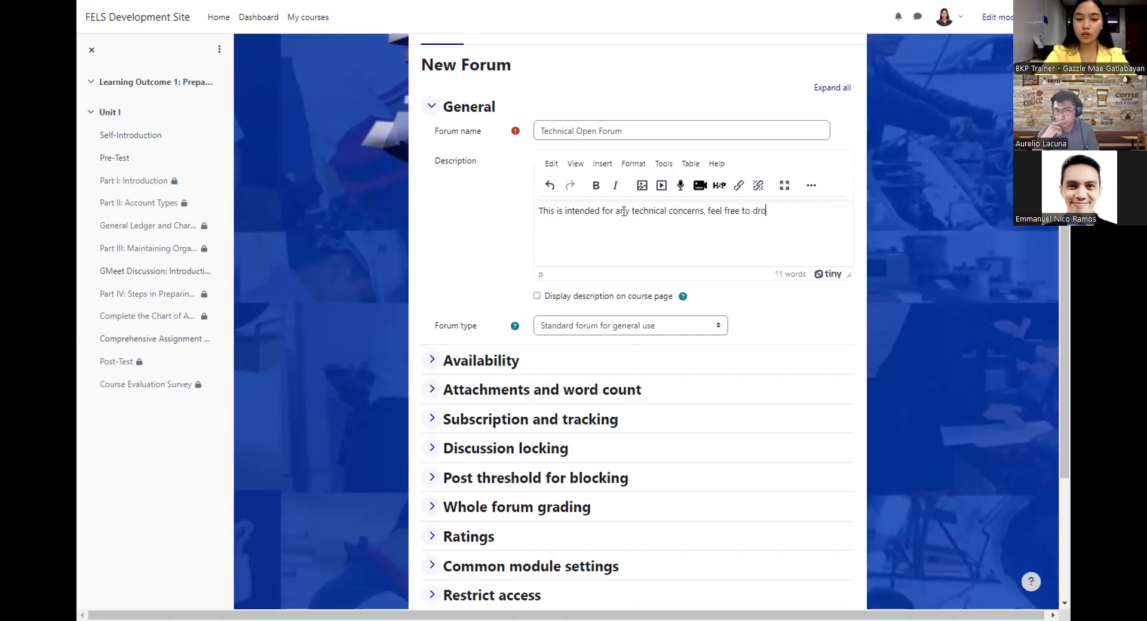
{"action": "type", "text": "p by your concerns here"}
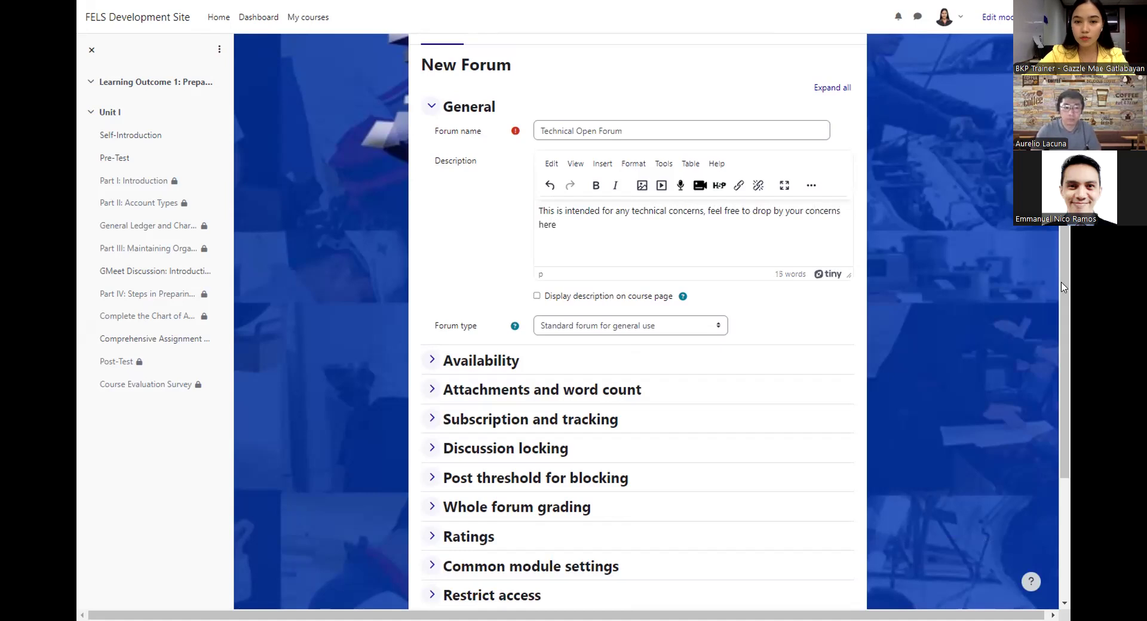
{"action": "scroll", "coordinate": [544, 260], "scroll_direction": "down", "scroll_amount": 1}
{"action": "left_click", "coordinate": [537, 258]}
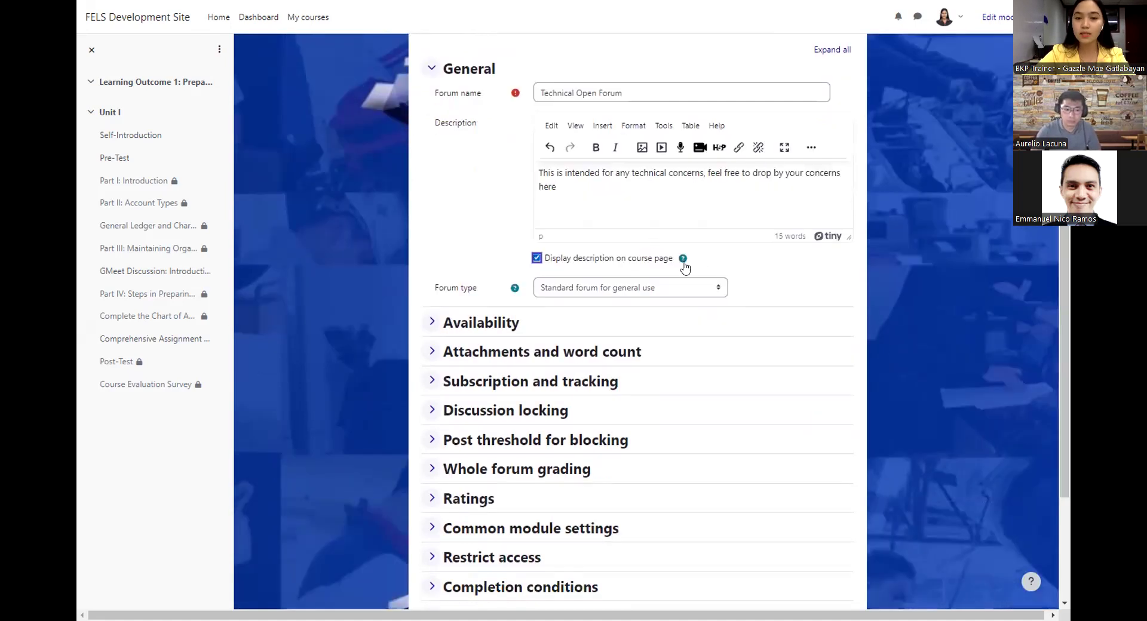
{"action": "left_click_drag", "start_coordinate": [1068, 294], "coordinate": [1068, 280]}
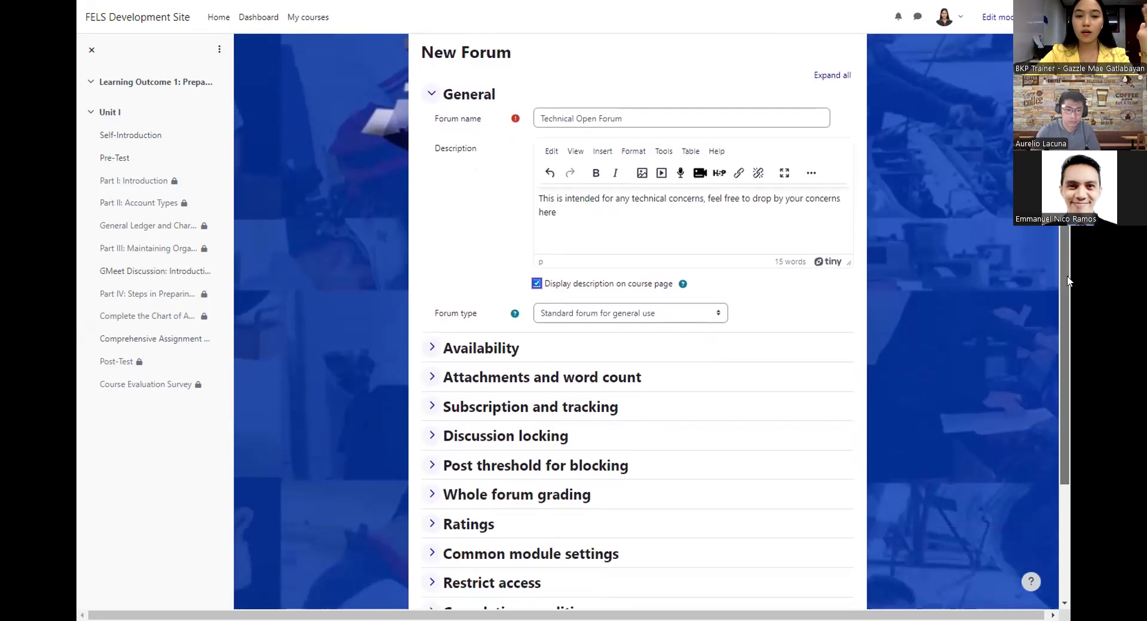
{"action": "scroll", "coordinate": [1068, 281], "scroll_direction": "down", "scroll_amount": 2}
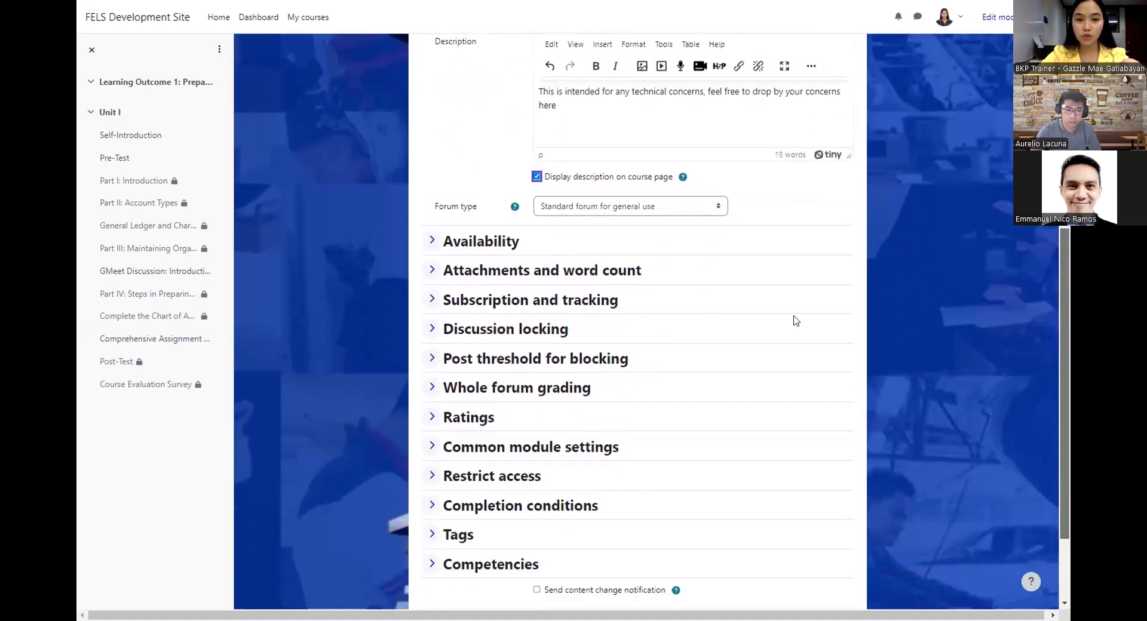
{"action": "left_click", "coordinate": [432, 241]}
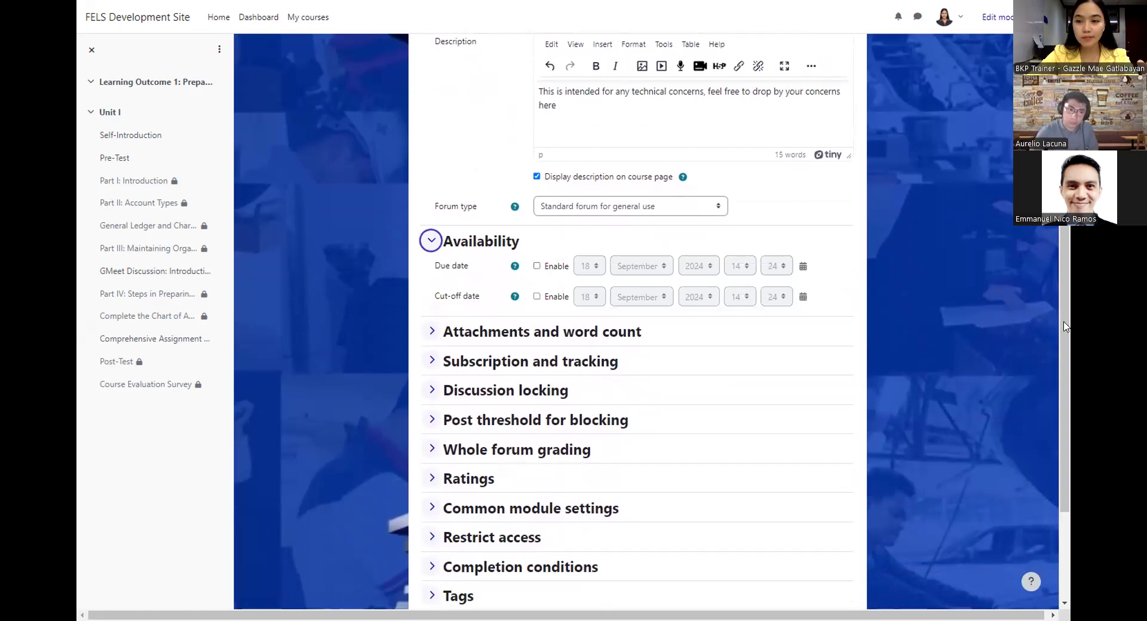
- Add an Activity completion restriction requiring Self-Introduction to be marked complete
{"action": "scroll", "coordinate": [1064, 326], "scroll_direction": "down", "scroll_amount": 1}
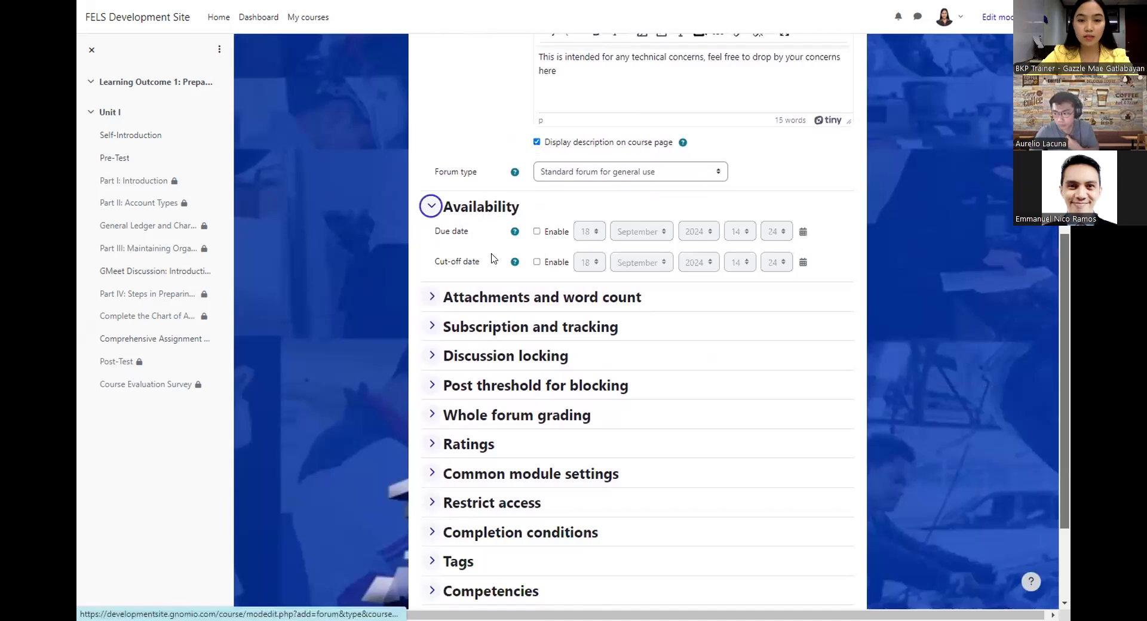
{"action": "left_click", "coordinate": [472, 297]}
{"action": "scroll", "coordinate": [472, 305], "scroll_direction": "down", "scroll_amount": 4}
{"action": "left_click", "coordinate": [465, 311]}
{"action": "scroll", "coordinate": [533, 339], "scroll_direction": "down", "scroll_amount": 1}
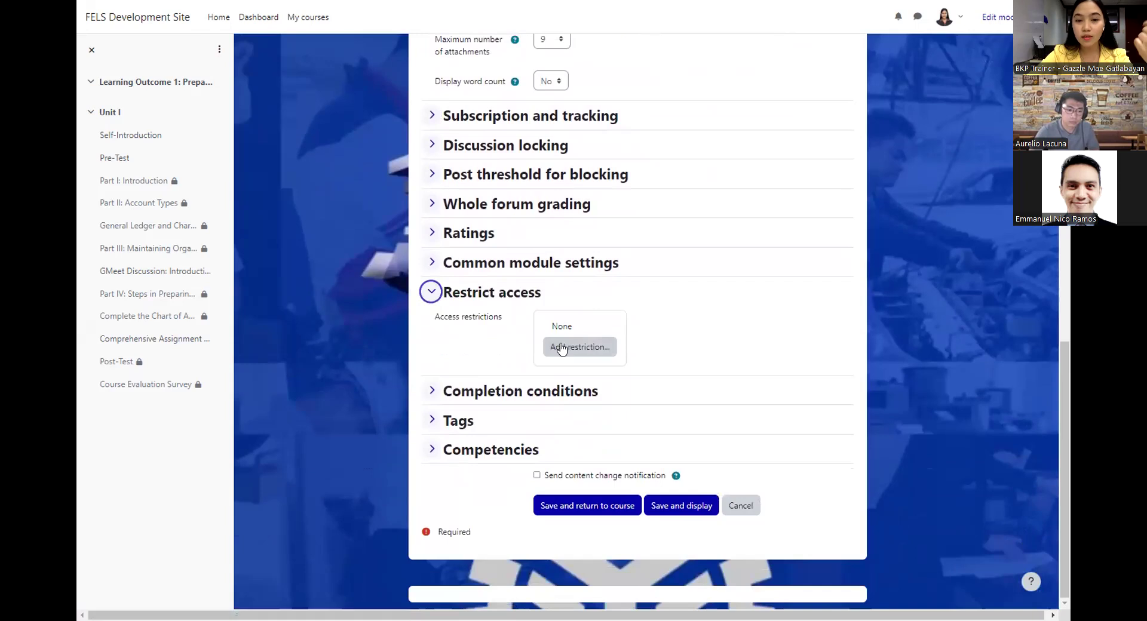
{"action": "left_click", "coordinate": [562, 348]}
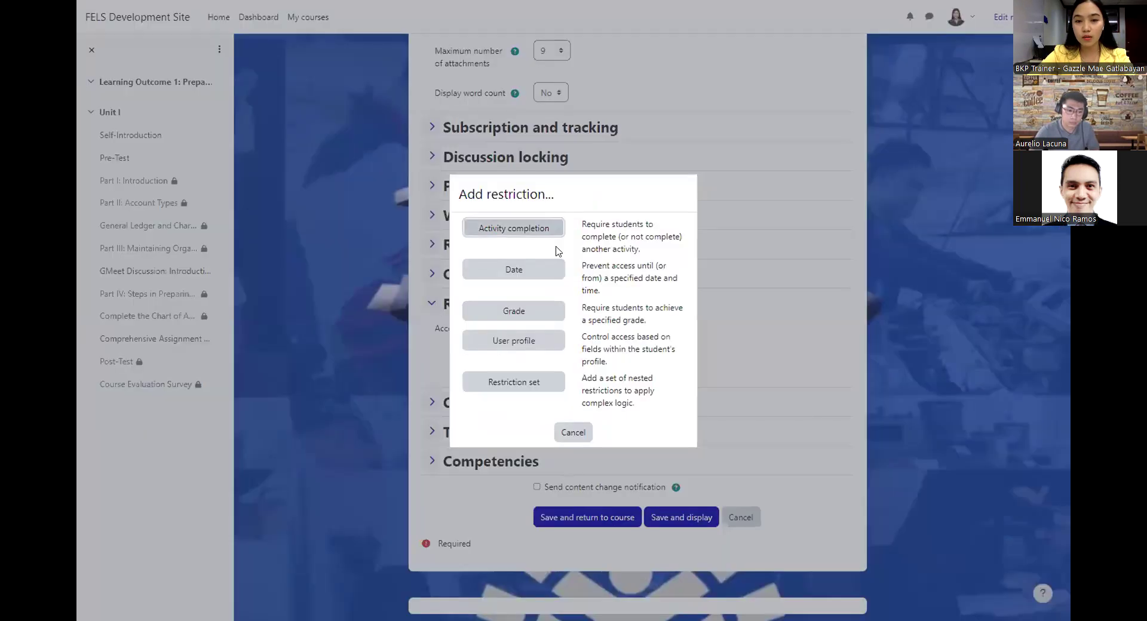
{"action": "left_click", "coordinate": [524, 228]}
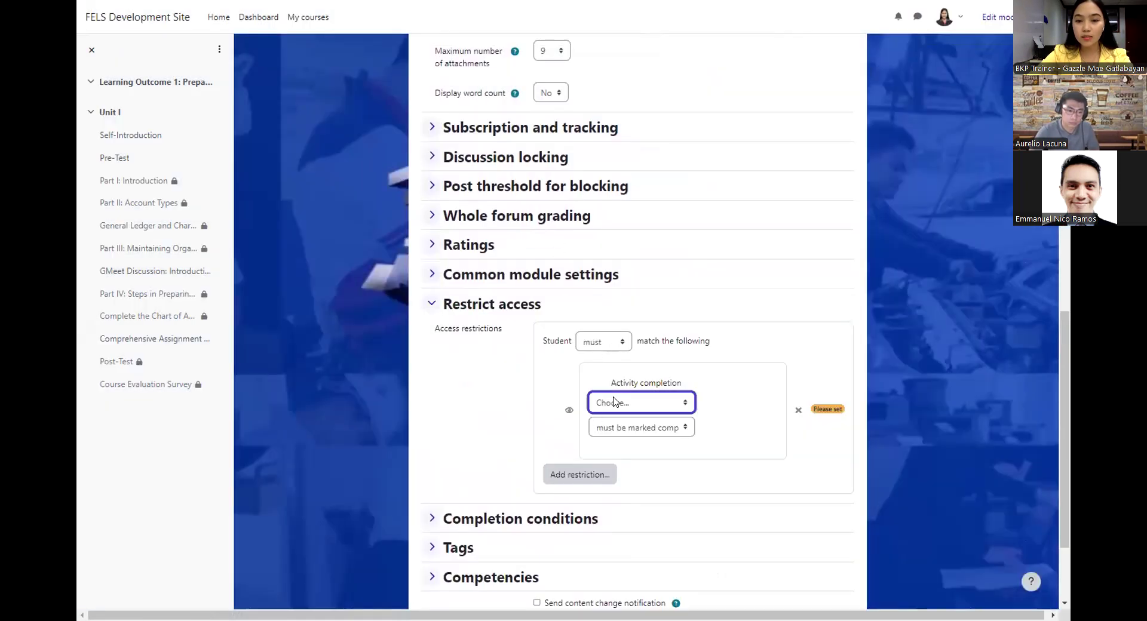
{"action": "left_click", "coordinate": [615, 401]}
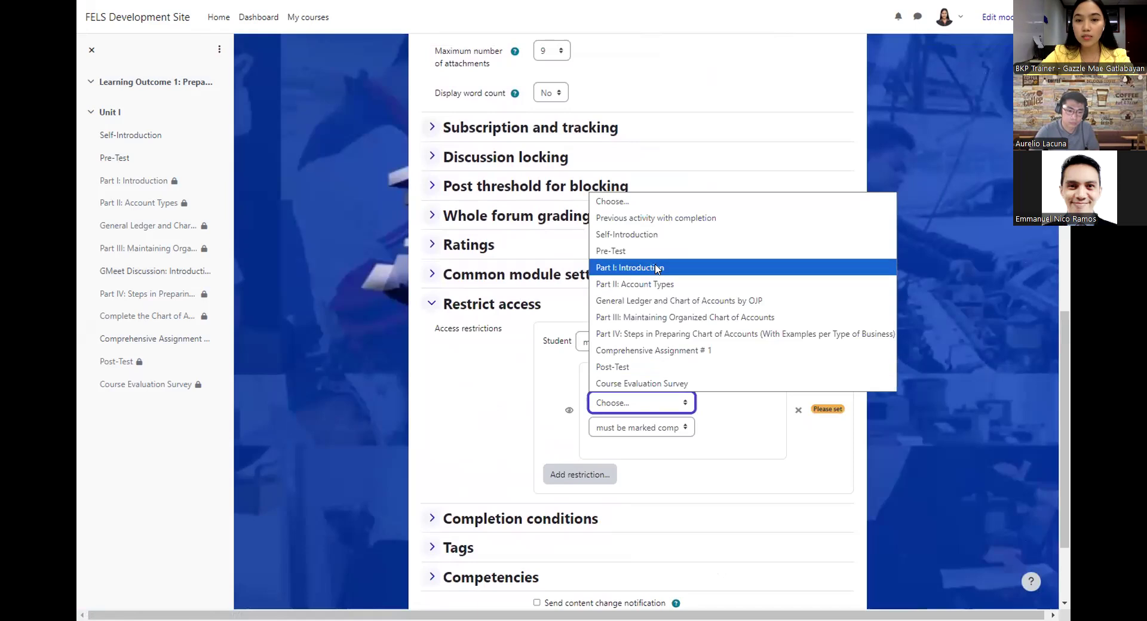
{"action": "left_click", "coordinate": [665, 235]}
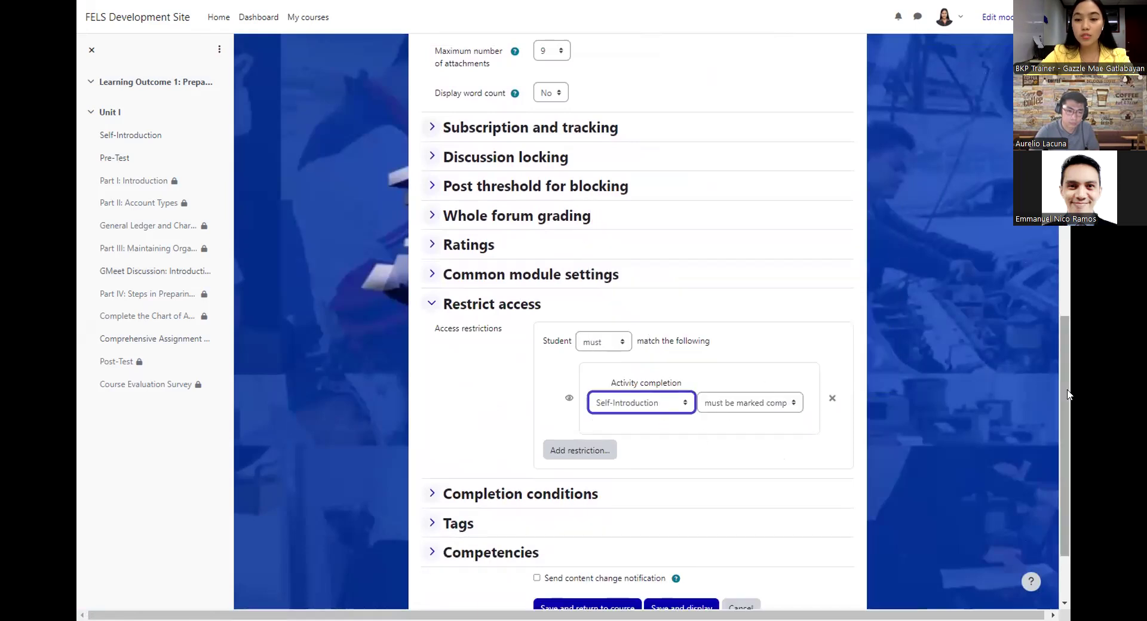
- Expand the forum's Completion conditions section
{"action": "scroll", "coordinate": [1031, 406], "scroll_direction": "down", "scroll_amount": 2}
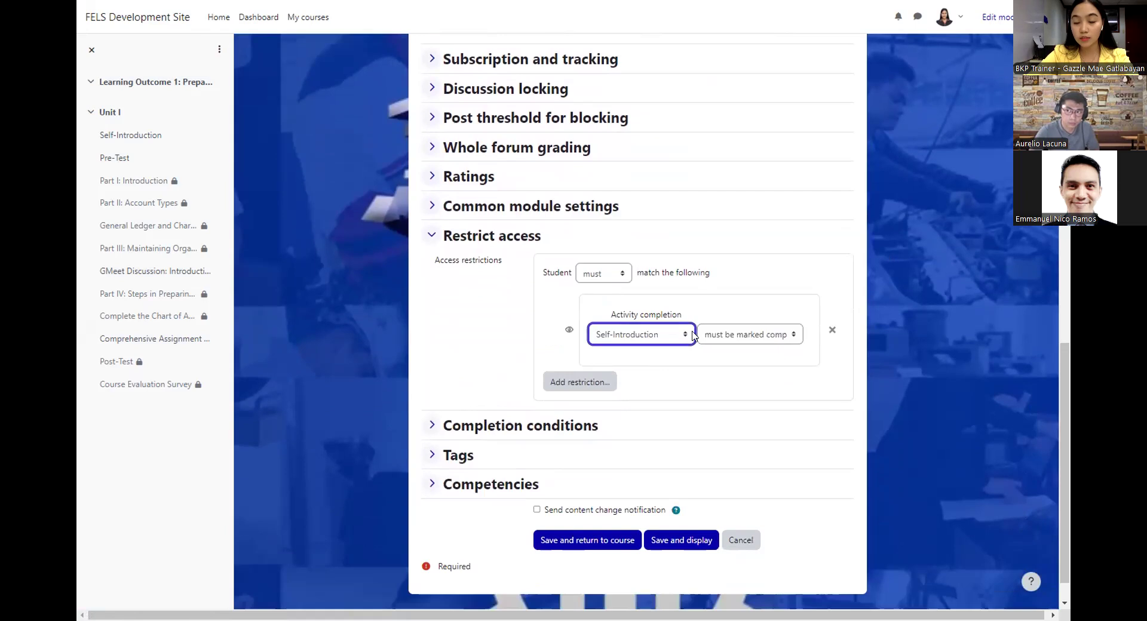
{"action": "scroll", "coordinate": [644, 370], "scroll_direction": "down", "scroll_amount": 1}
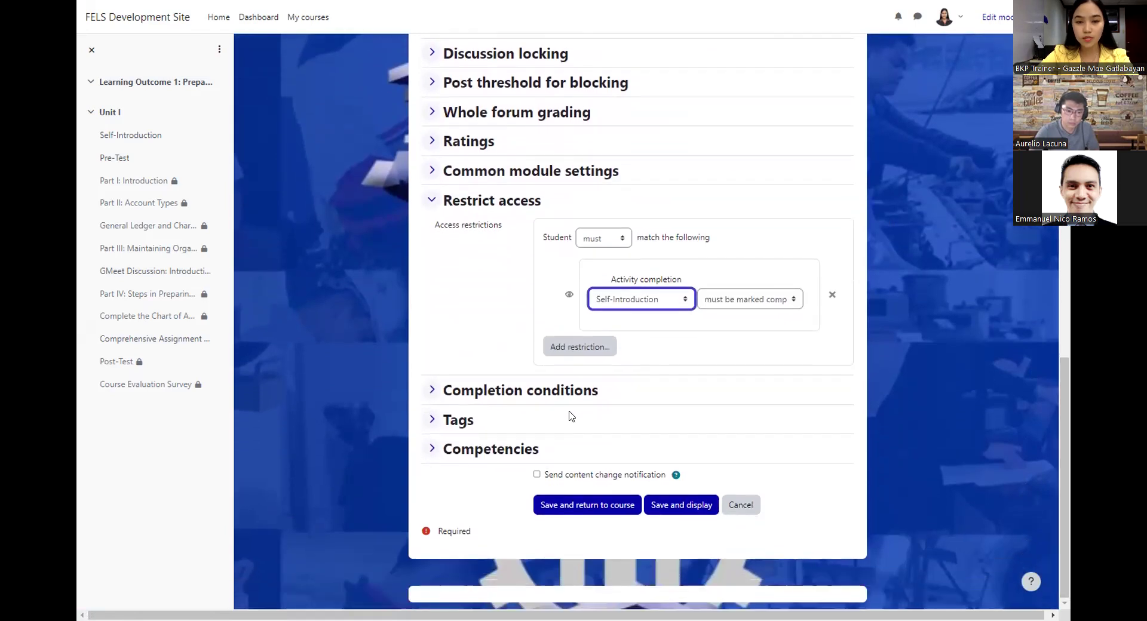
{"action": "left_click", "coordinate": [540, 390]}
{"action": "scroll", "coordinate": [541, 390], "scroll_direction": "down", "scroll_amount": 2}
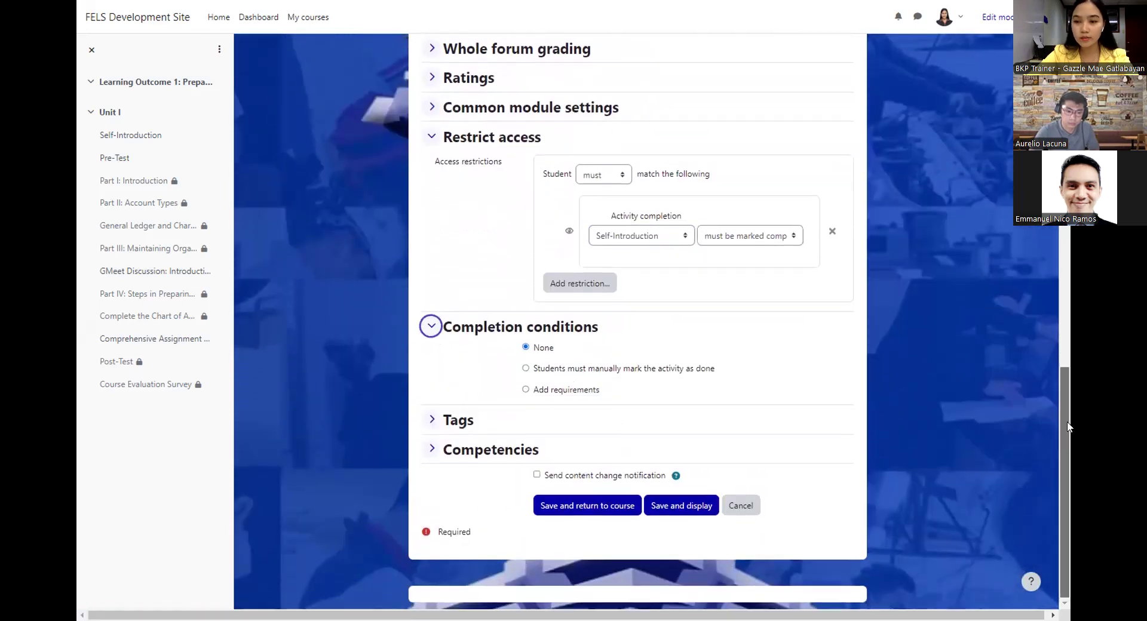
- Save the Technical Open Forum settings with 'Save and display'
{"action": "left_click", "coordinate": [693, 504]}
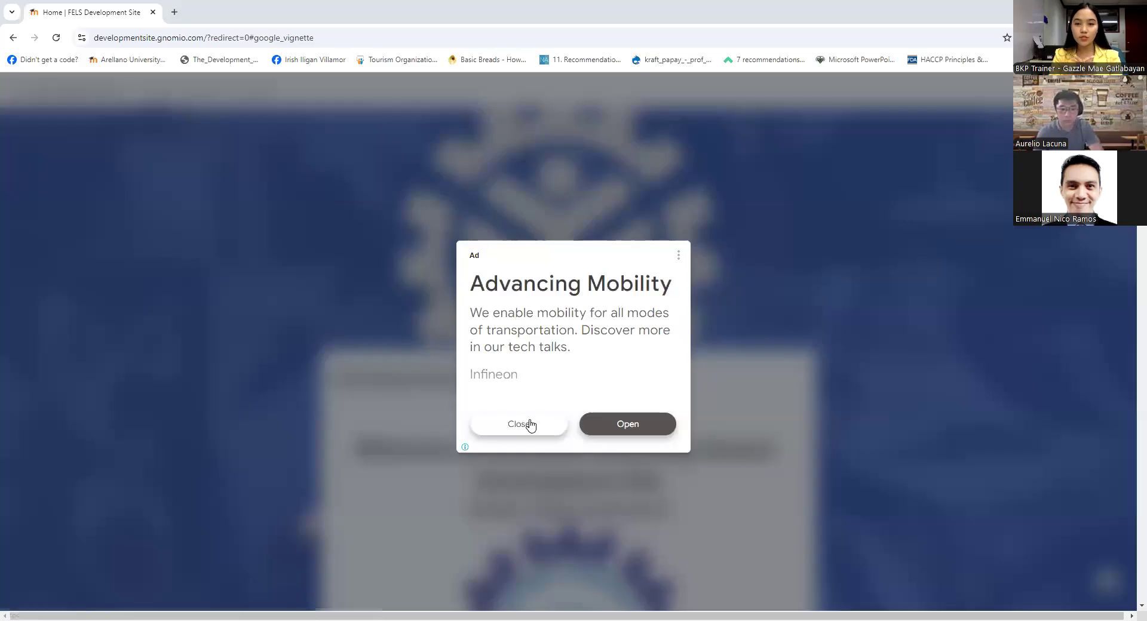
- Dismiss the ad overlay and go to My courses
{"action": "left_click", "coordinate": [519, 425]}
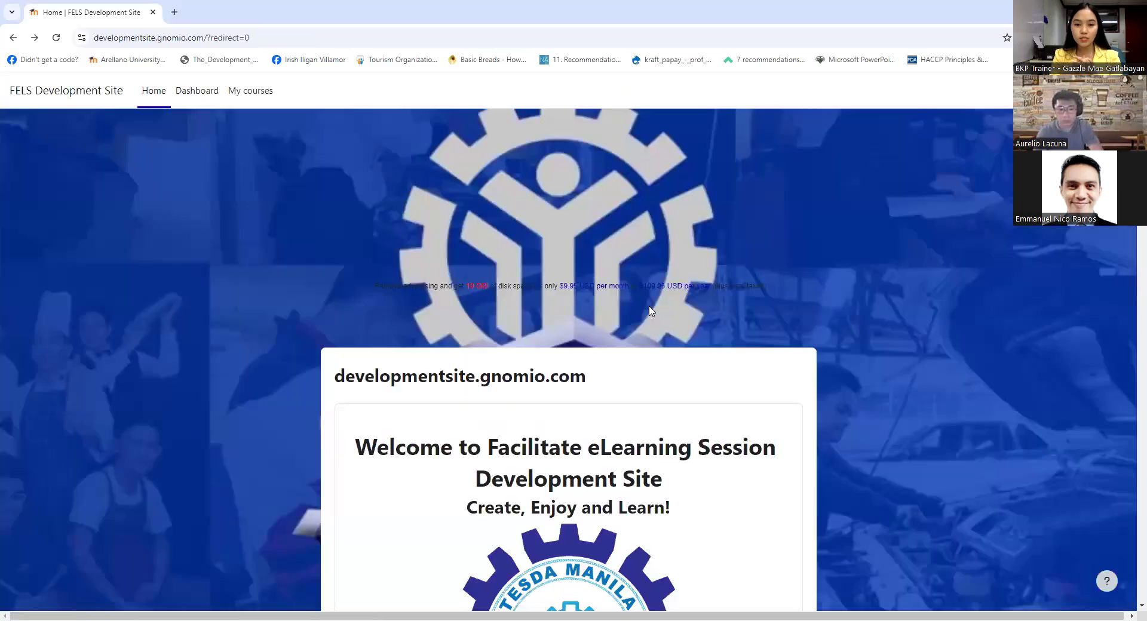
{"action": "scroll", "coordinate": [346, 233], "scroll_direction": "down", "scroll_amount": 7}
{"action": "scroll", "coordinate": [345, 232], "scroll_direction": "up", "scroll_amount": 7}
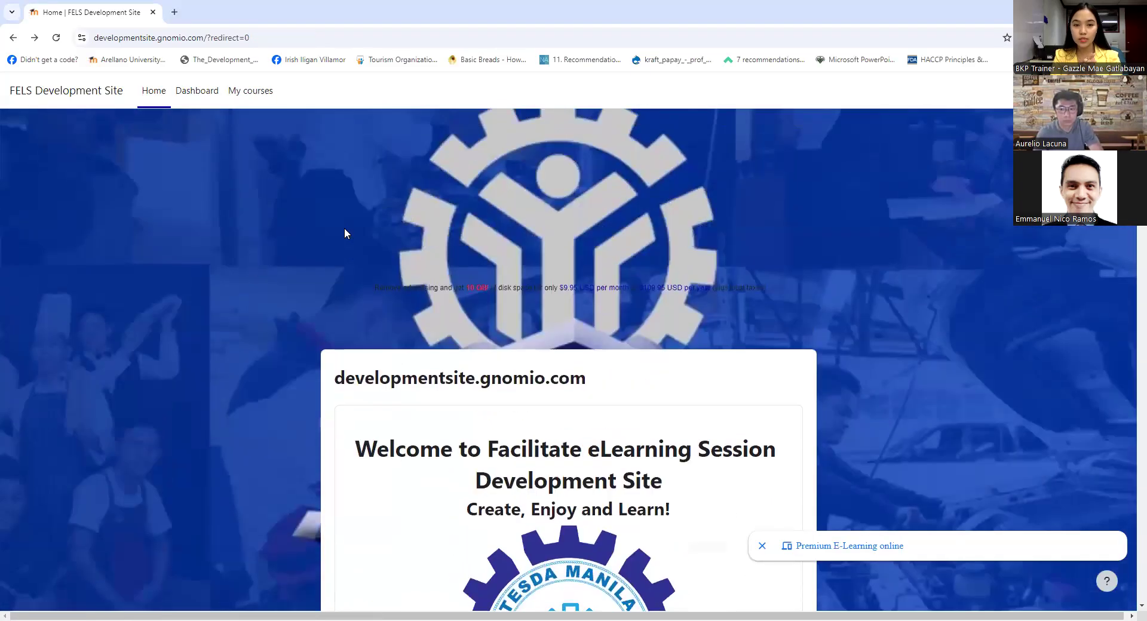
{"action": "left_click", "coordinate": [263, 94]}
- Open the Bookkeeping NC III course from the course list
{"action": "scroll", "coordinate": [534, 281], "scroll_direction": "down", "scroll_amount": 2}
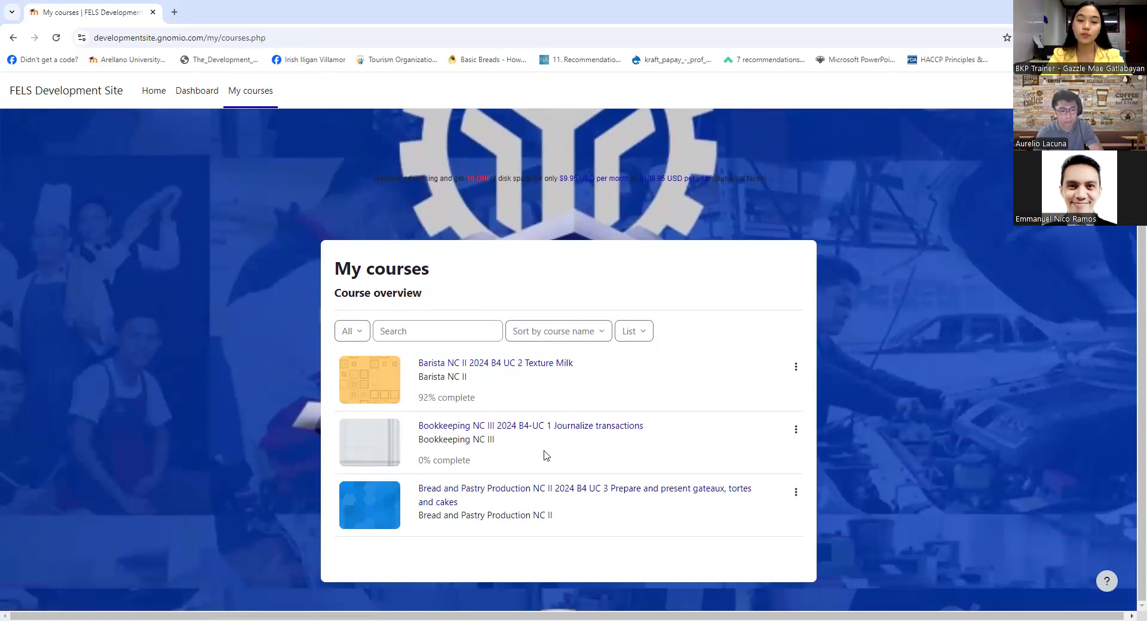
{"action": "left_click", "coordinate": [543, 490]}
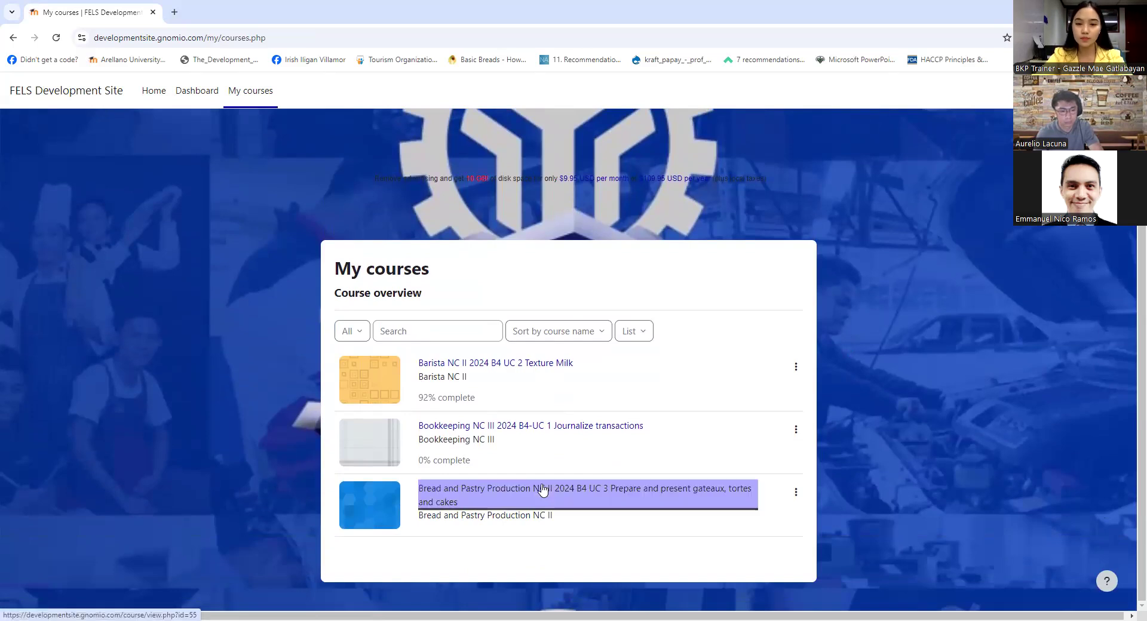
{"action": "left_click", "coordinate": [540, 427]}
- Open the Self-Introduction forum and start a new discussion topic
{"action": "scroll", "coordinate": [654, 406], "scroll_direction": "down", "scroll_amount": 5}
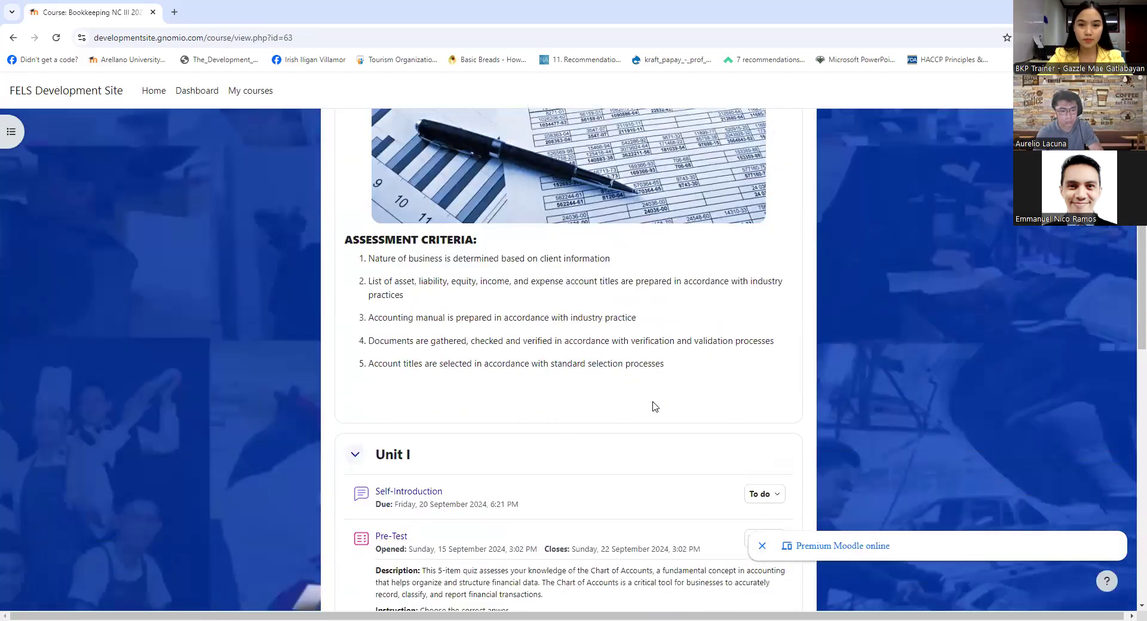
{"action": "scroll", "coordinate": [654, 406], "scroll_direction": "down", "scroll_amount": 8}
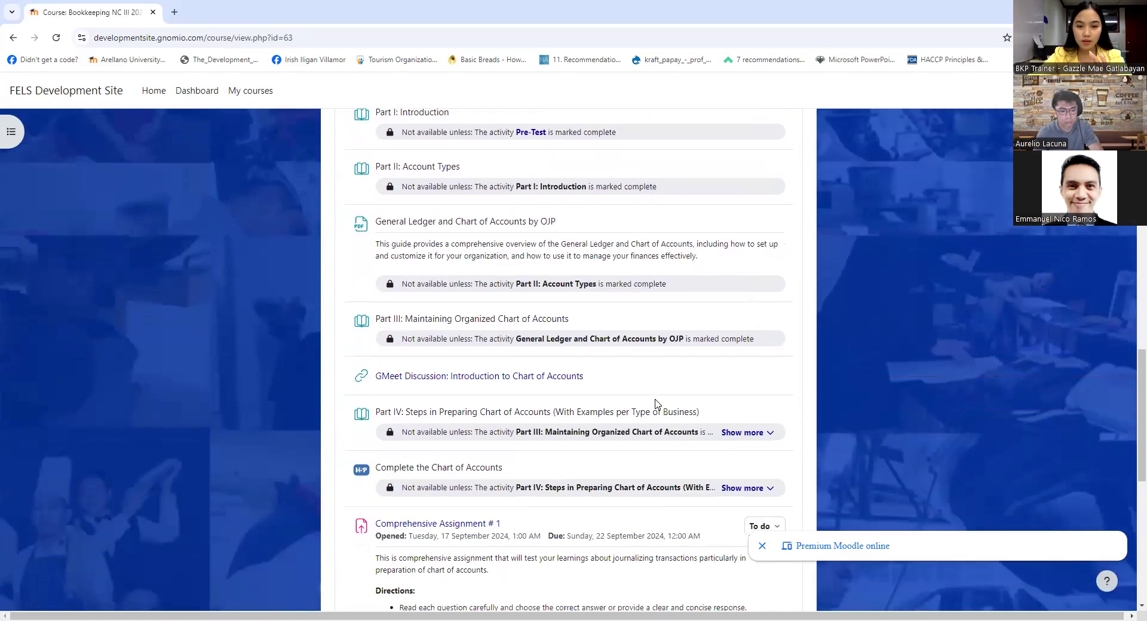
{"action": "scroll", "coordinate": [655, 404], "scroll_direction": "down", "scroll_amount": 8}
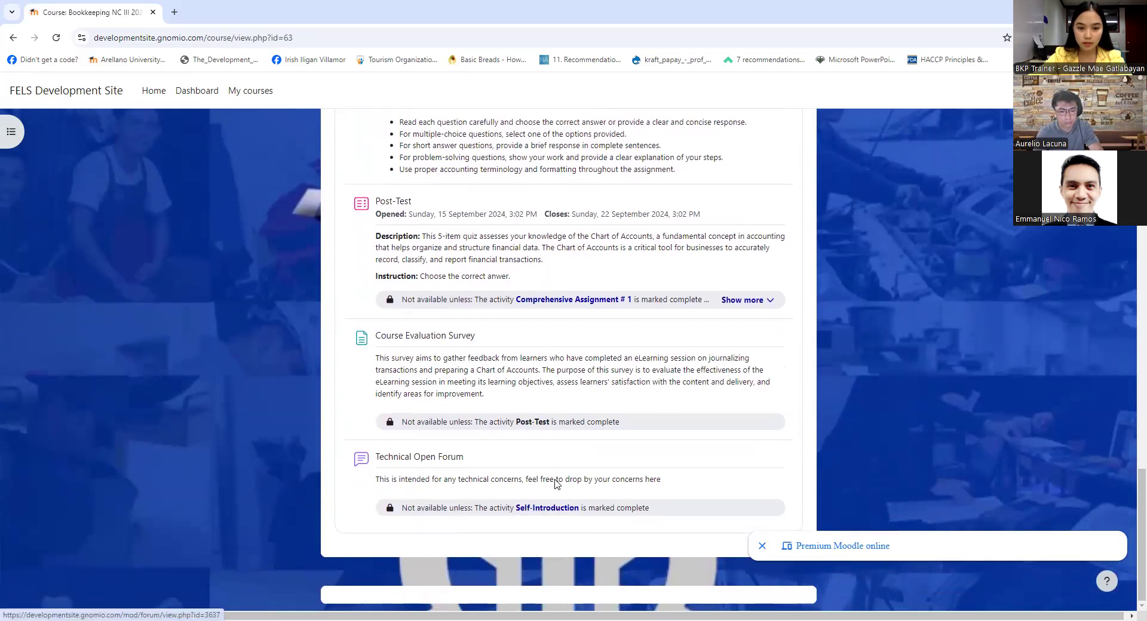
{"action": "scroll", "coordinate": [478, 352], "scroll_direction": "up", "scroll_amount": 12}
{"action": "left_click", "coordinate": [408, 246]}
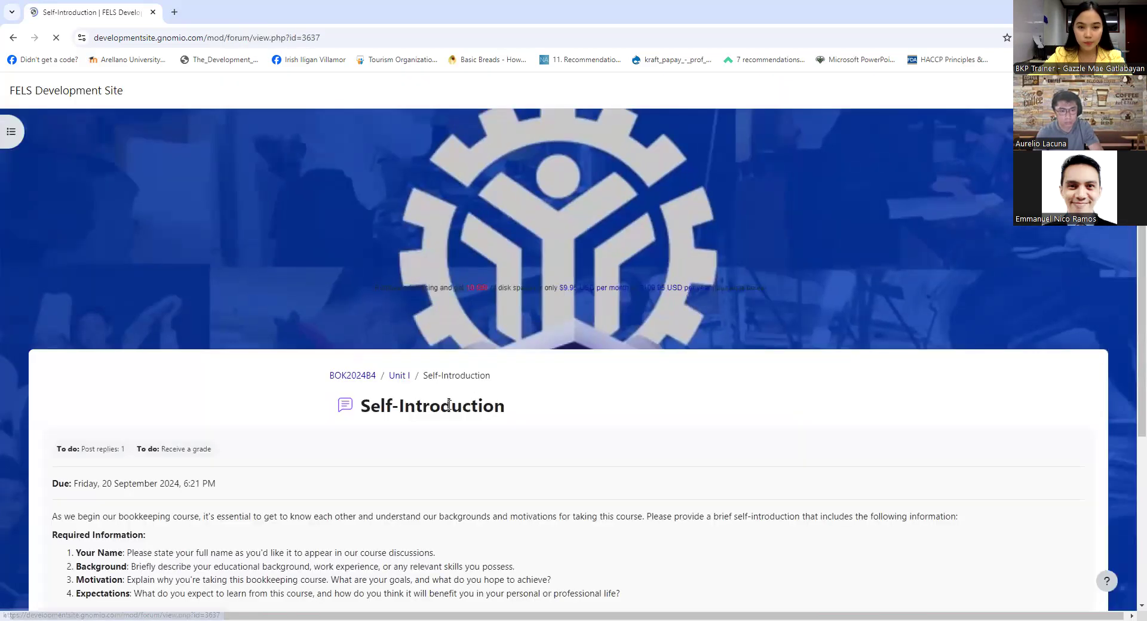
{"action": "scroll", "coordinate": [382, 463], "scroll_direction": "down", "scroll_amount": 5}
{"action": "left_click", "coordinate": [286, 433]}
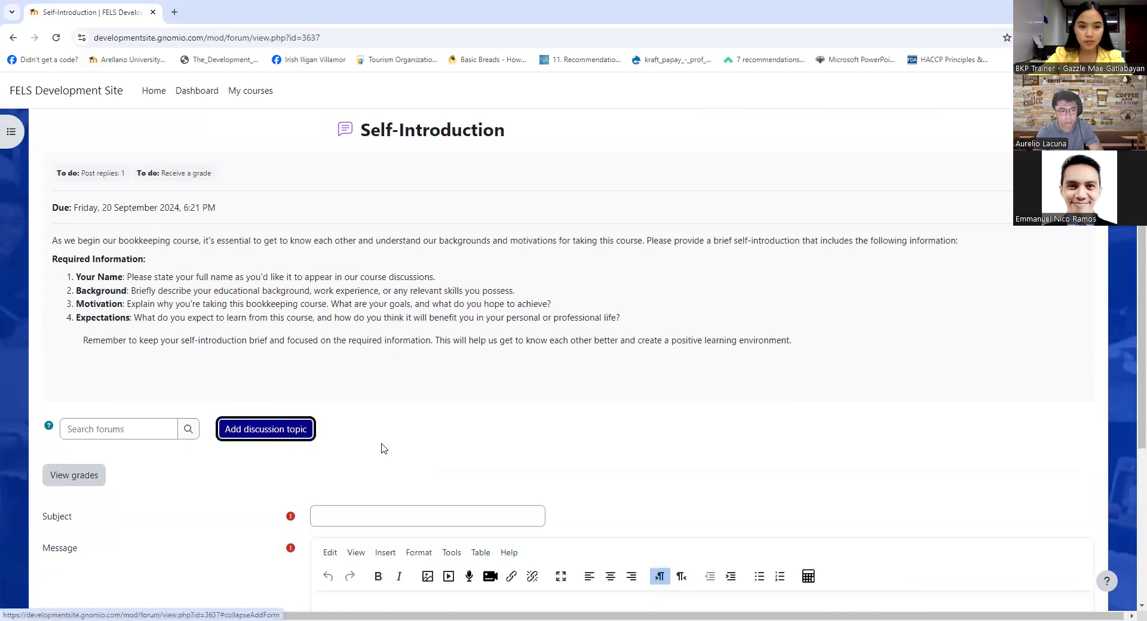
{"action": "scroll", "coordinate": [418, 454], "scroll_direction": "down", "scroll_amount": 5}
- Enter 'me' as subject and message, then post it to the forum
{"action": "left_click", "coordinate": [368, 168]}
{"action": "type", "text": "e"}
{"action": "key", "text": "BackSpace"}
{"action": "type", "text": "me"}
{"action": "key", "text": "ctrl+a"}
{"action": "key", "text": "ctrl+x"}
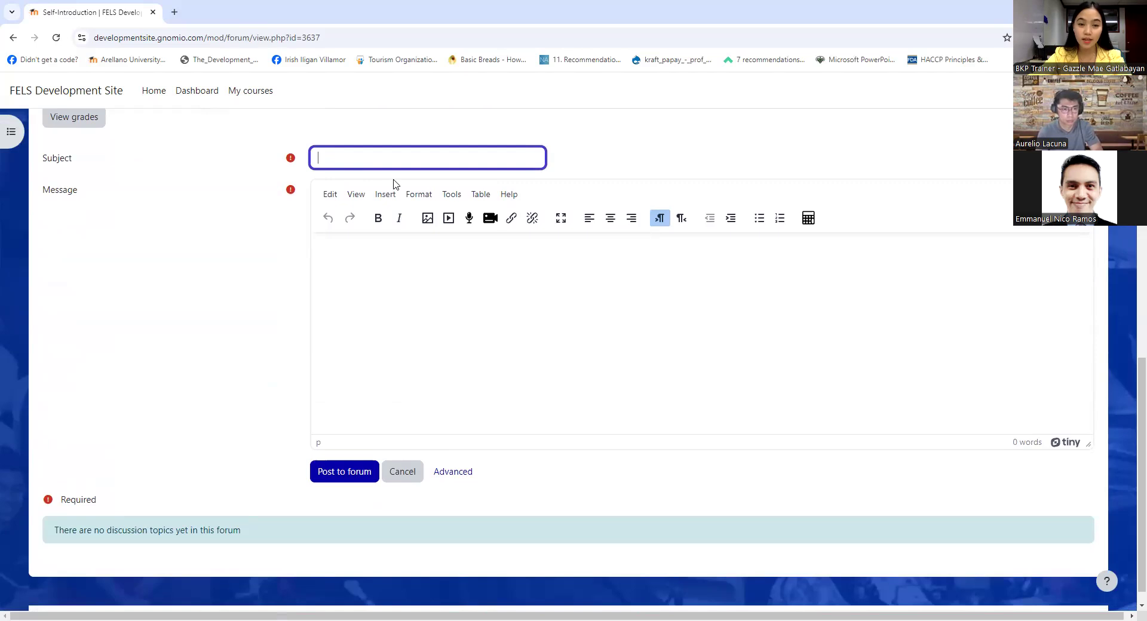
{"action": "key", "text": "ctrl+v"}
{"action": "key", "text": "Tab"}
{"action": "key", "text": "ctrl+v"}
{"action": "left_click", "coordinate": [357, 469]}
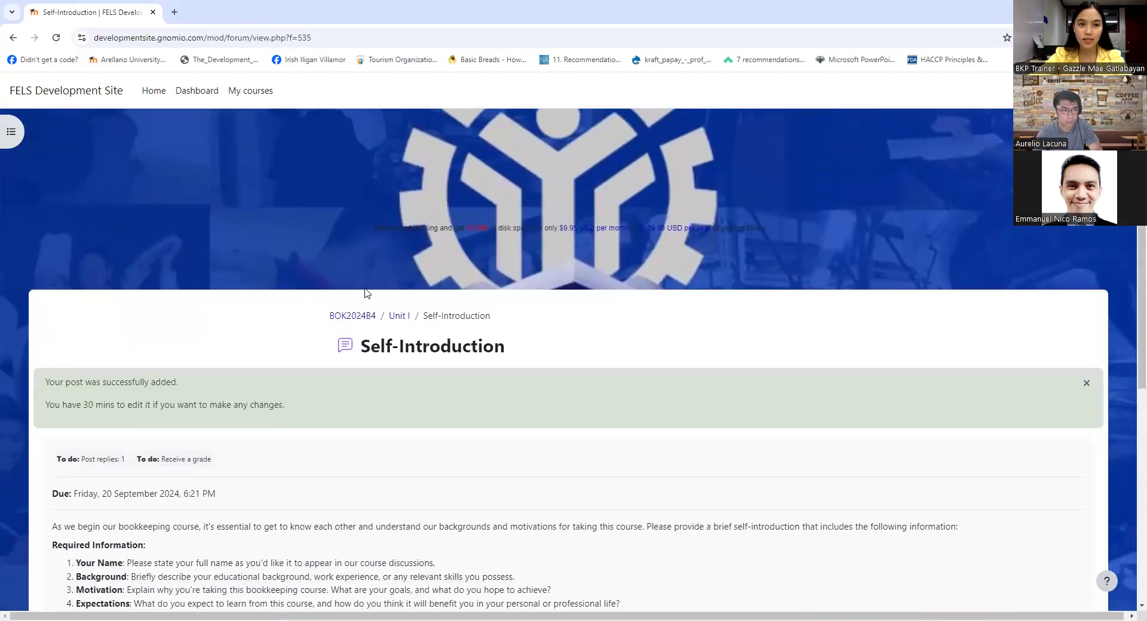
- Return to the BOK2024B4 course page and check Self-Introduction's remaining requirements
{"action": "left_click", "coordinate": [372, 320]}
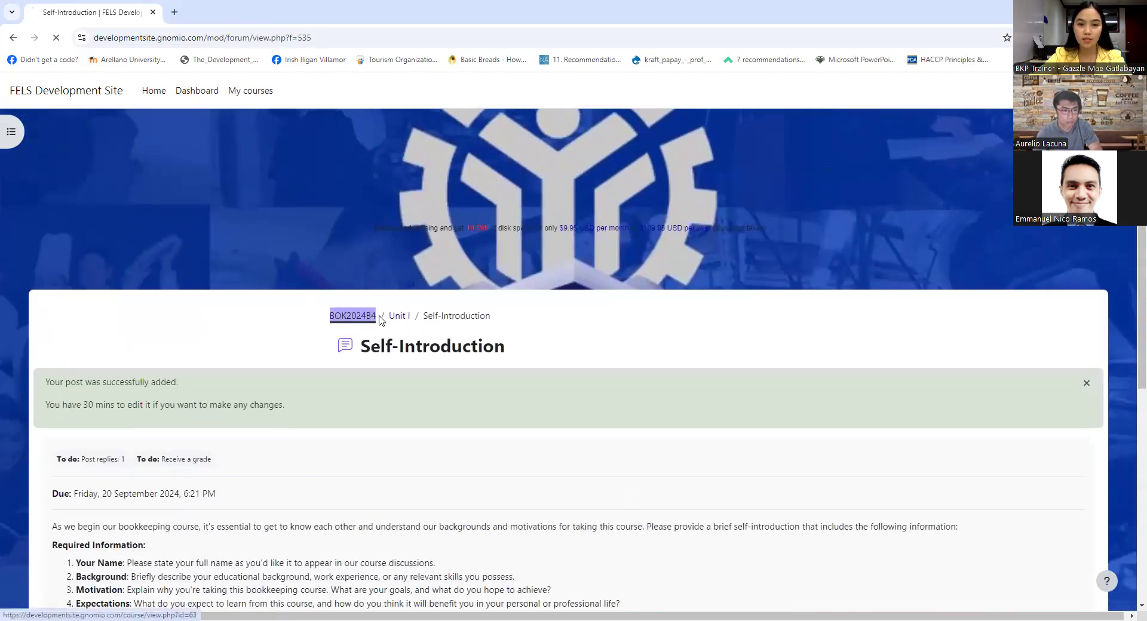
{"action": "scroll", "coordinate": [591, 379], "scroll_direction": "down", "scroll_amount": 15}
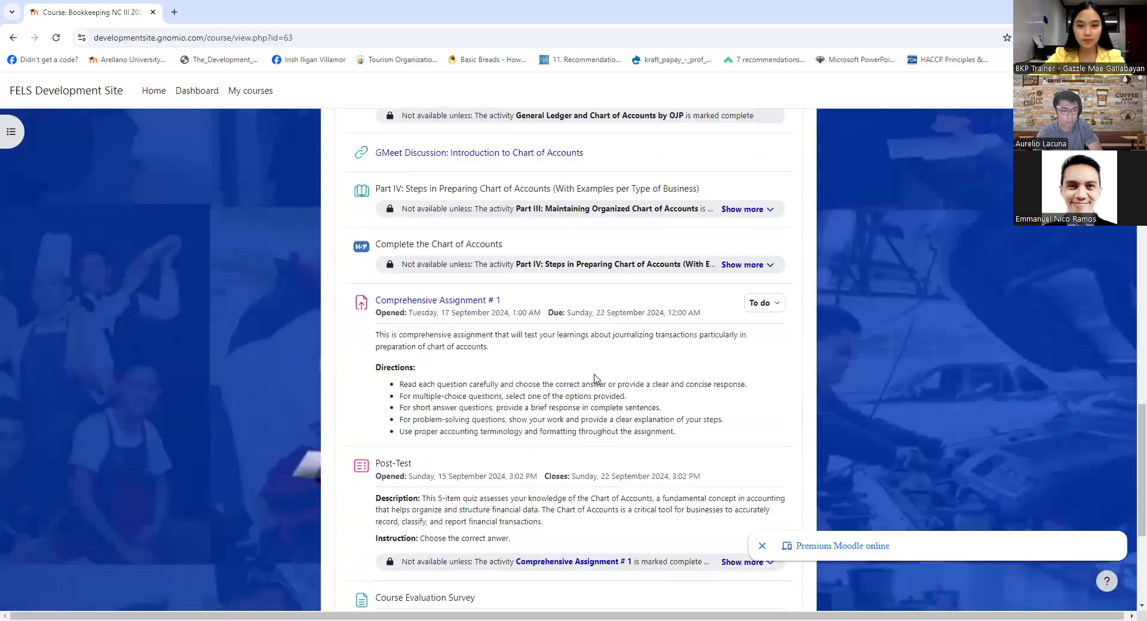
{"action": "scroll", "coordinate": [594, 378], "scroll_direction": "down", "scroll_amount": 4}
{"action": "scroll", "coordinate": [428, 457], "scroll_direction": "up", "scroll_amount": 15}
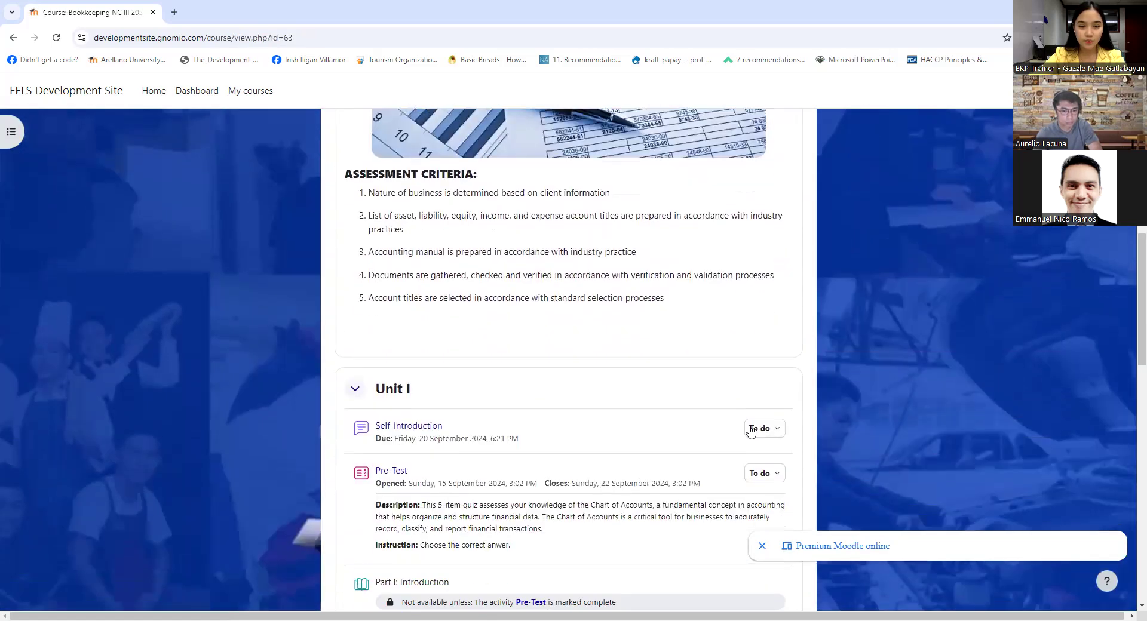
{"action": "left_click", "coordinate": [765, 428]}
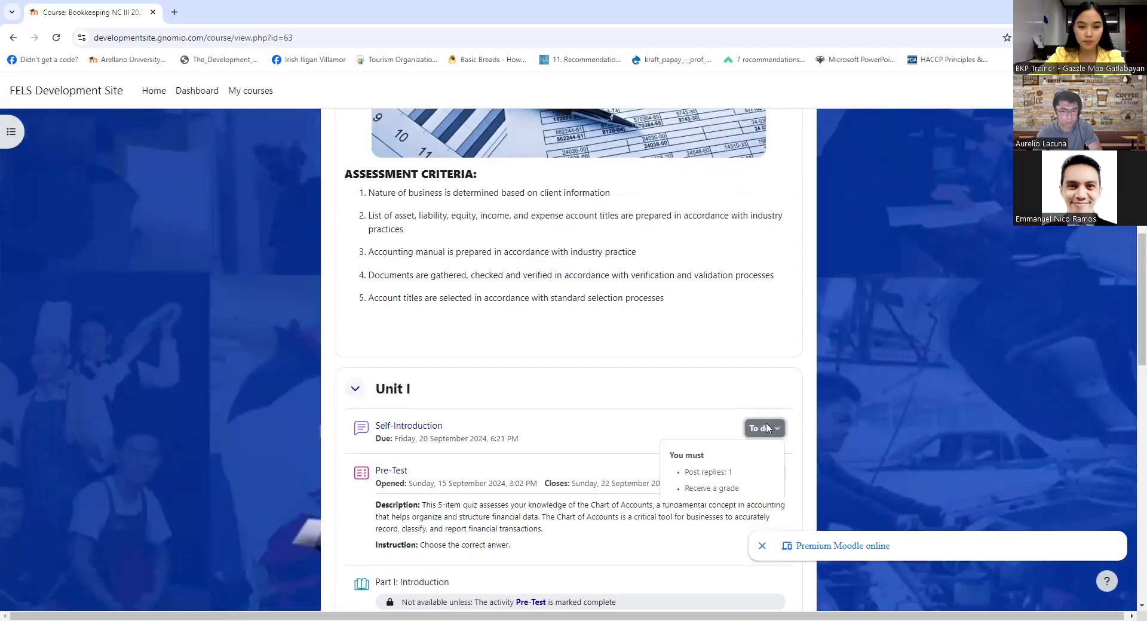
{"action": "scroll", "coordinate": [687, 418], "scroll_direction": "down", "scroll_amount": 1}
- Start a Pre-Test attempt, go back, and close the course tab
{"action": "left_click", "coordinate": [378, 412]}
{"action": "scroll", "coordinate": [479, 378], "scroll_direction": "down", "scroll_amount": 4}
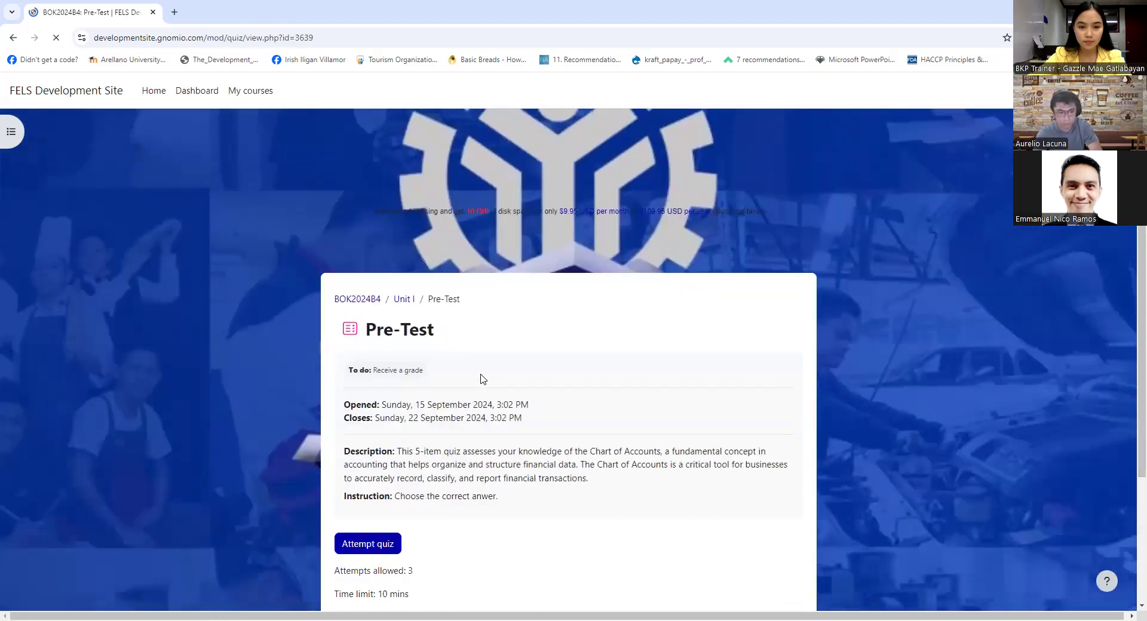
{"action": "left_click", "coordinate": [366, 362]}
{"action": "left_click", "coordinate": [437, 404]}
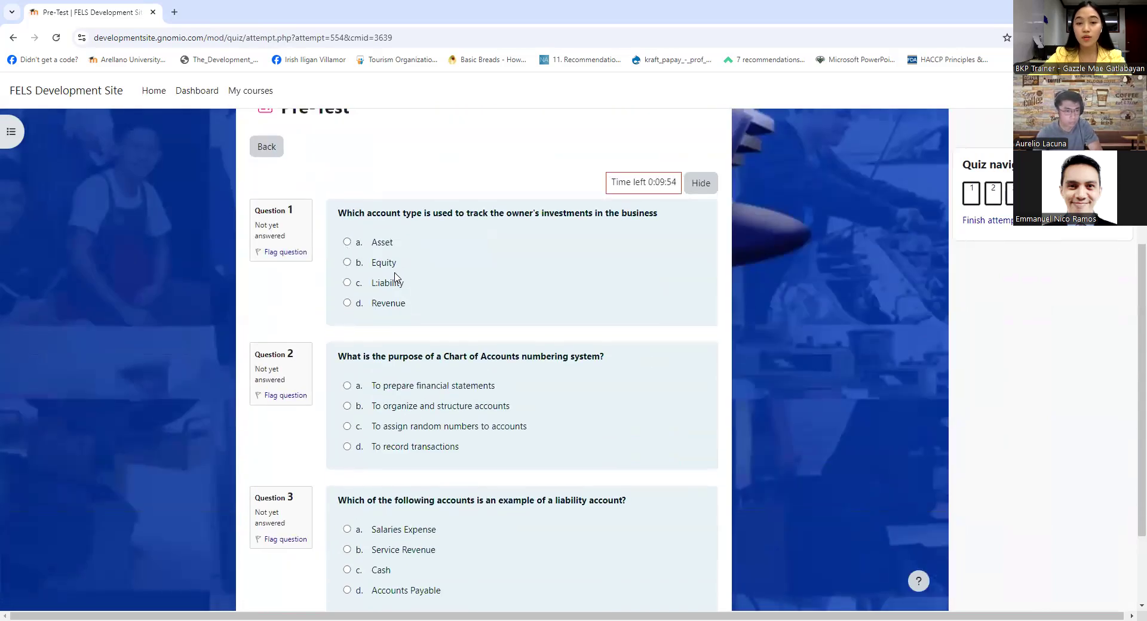
{"action": "left_click", "coordinate": [13, 37]}
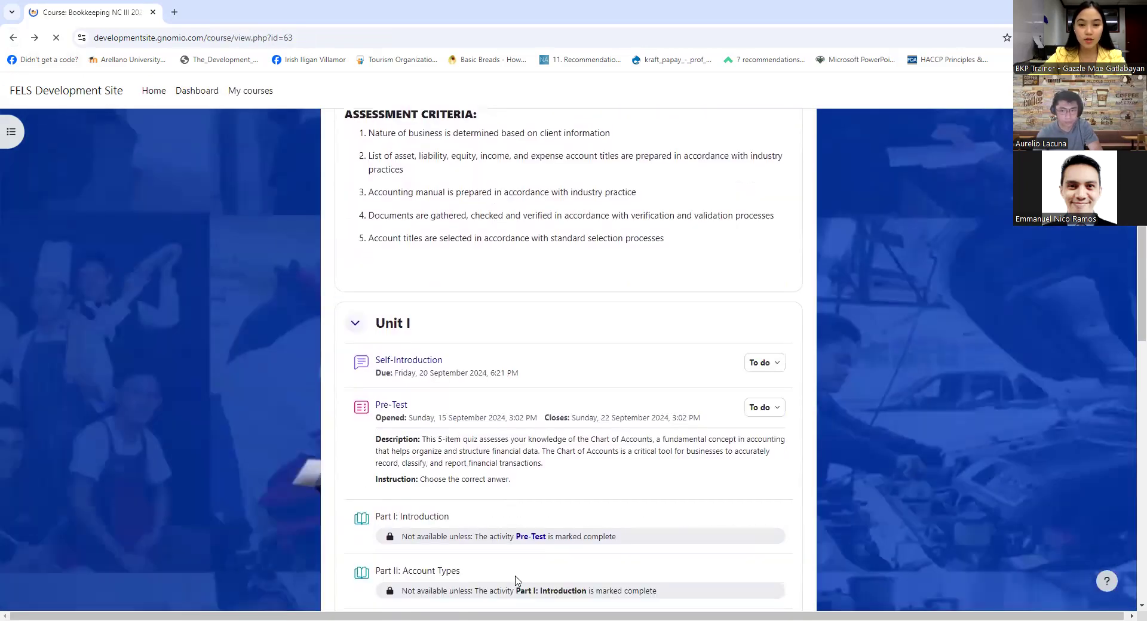
{"action": "scroll", "coordinate": [226, 392], "scroll_direction": "down", "scroll_amount": 7}
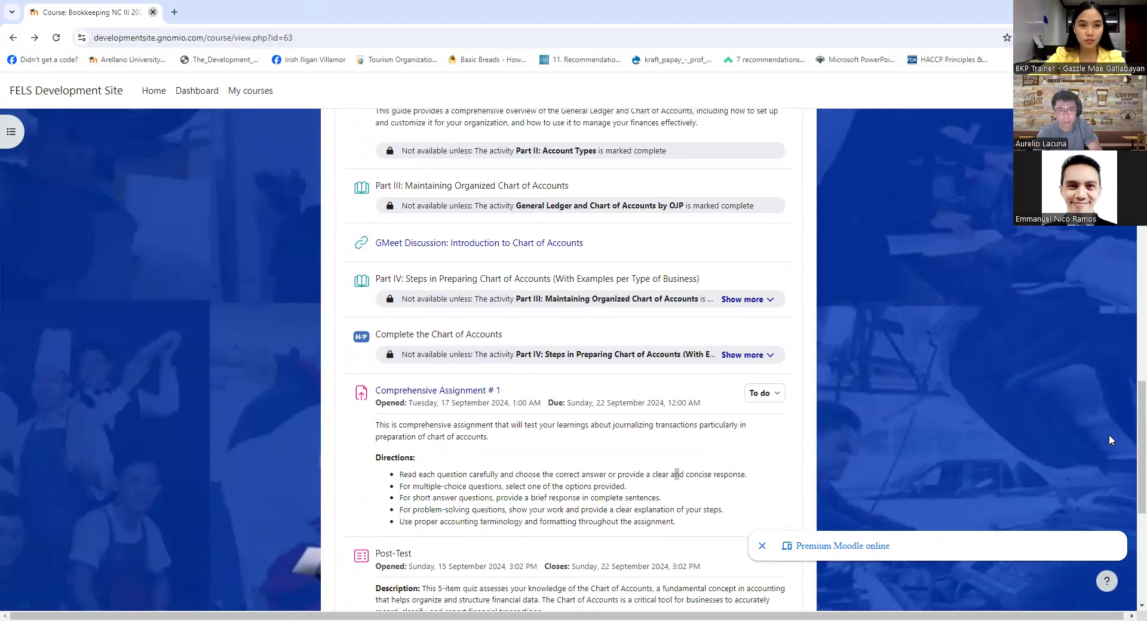
{"action": "left_click", "coordinate": [153, 12]}
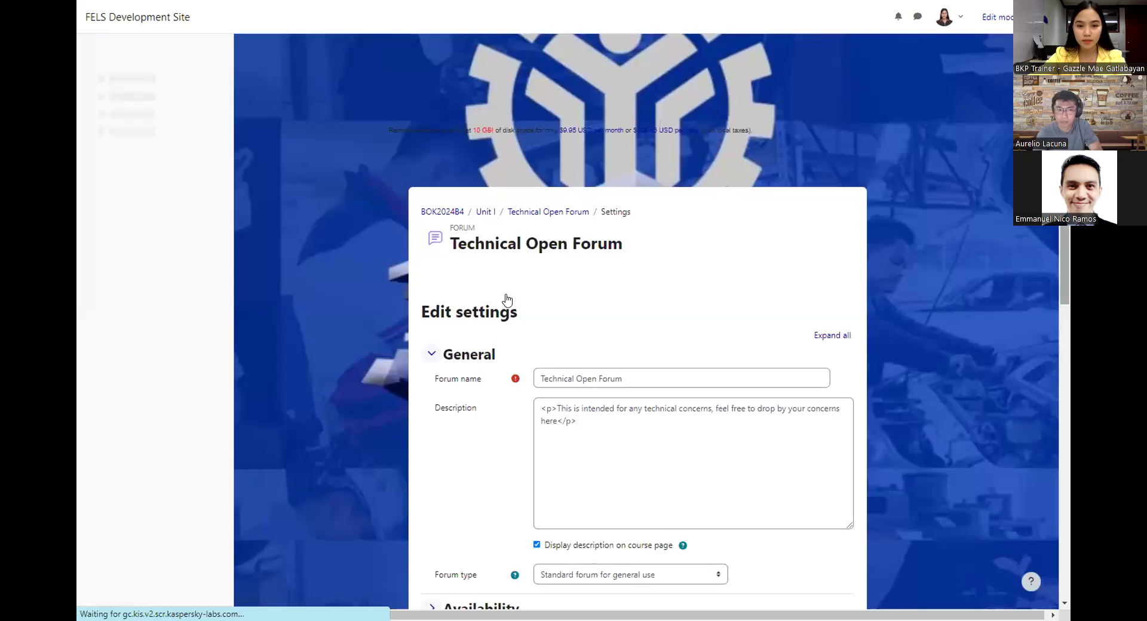
- Delete the Self-Introduction completion restriction and save the Technical Open Forum
{"action": "scroll", "coordinate": [507, 299], "scroll_direction": "down", "scroll_amount": 9}
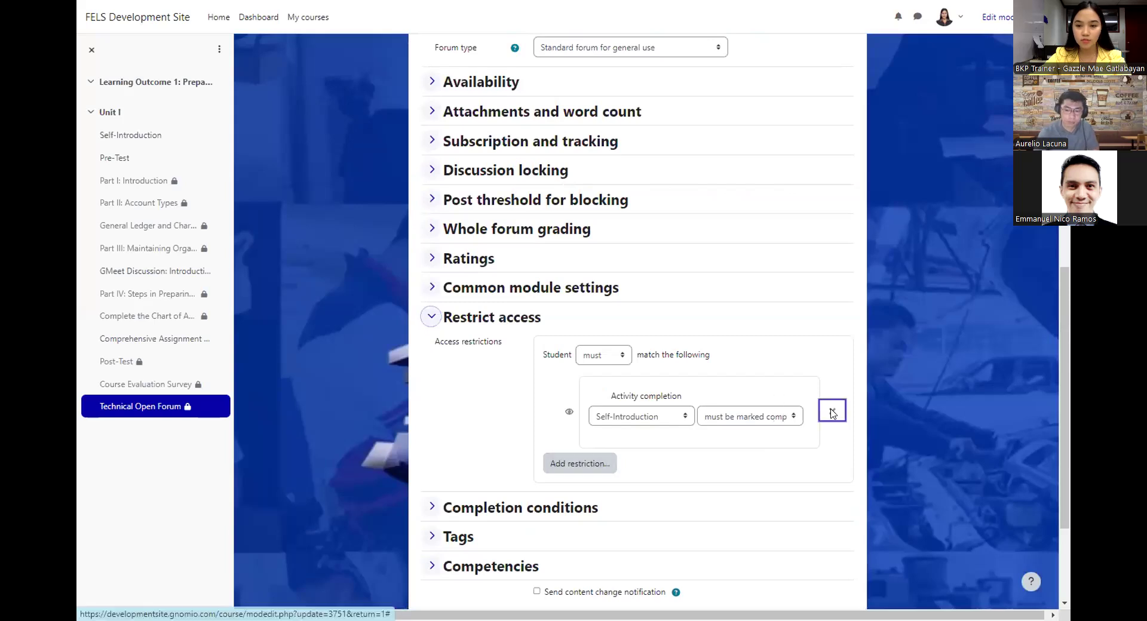
{"action": "left_click", "coordinate": [833, 413]}
{"action": "scroll", "coordinate": [728, 484], "scroll_direction": "down", "scroll_amount": 2}
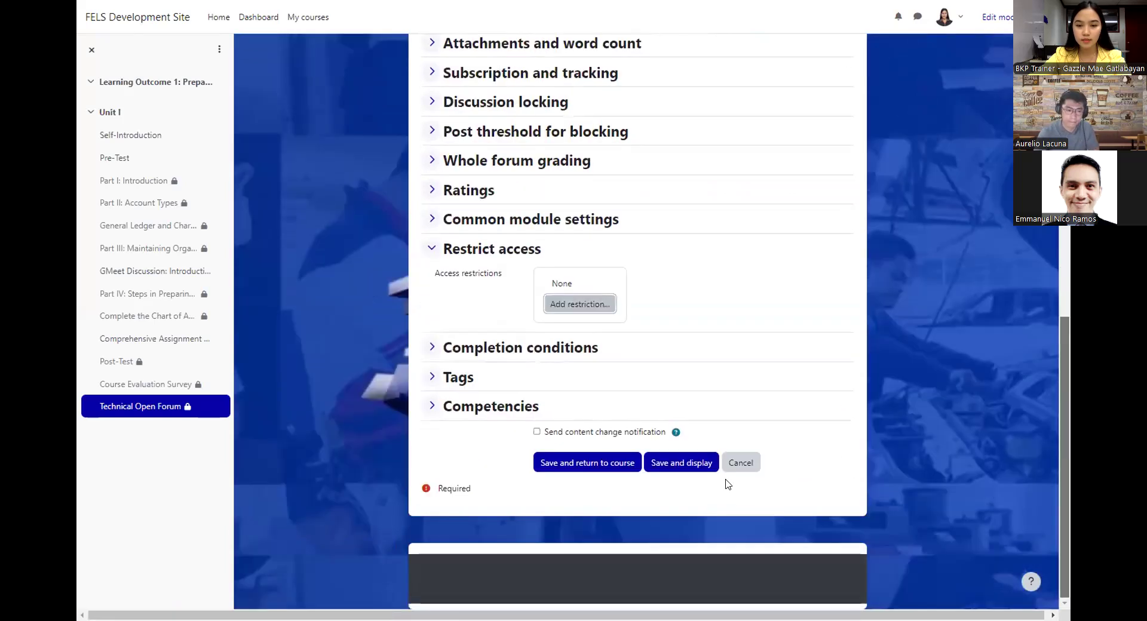
{"action": "left_click", "coordinate": [686, 464]}
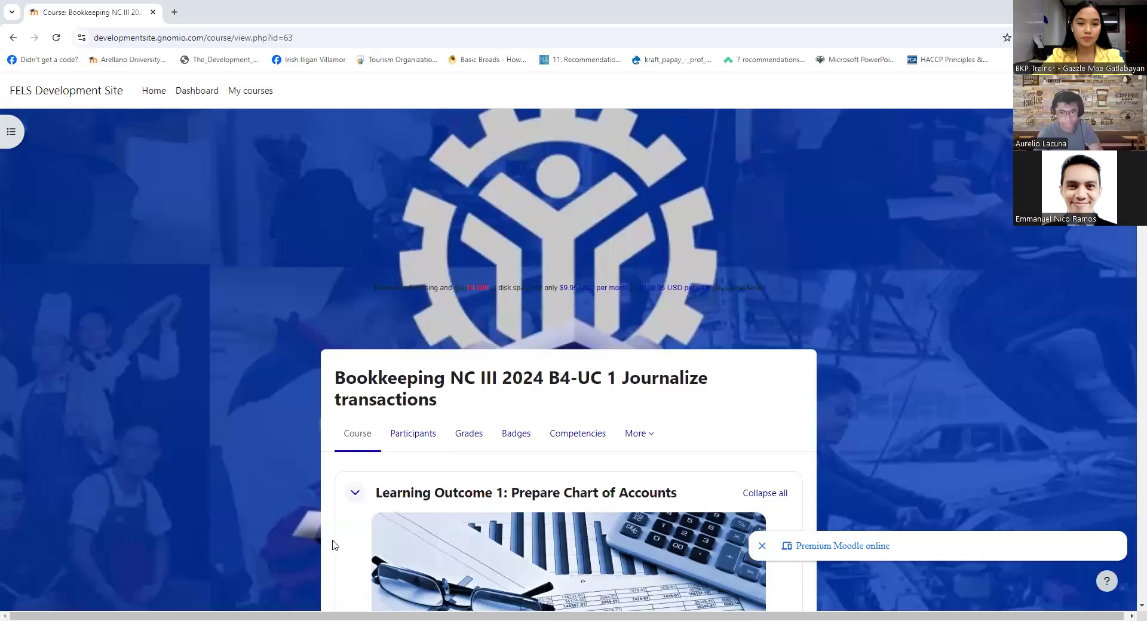
- Open the Technical Open Forum and start a new discussion topic
{"action": "scroll", "coordinate": [378, 578], "scroll_direction": "down", "scroll_amount": 20}
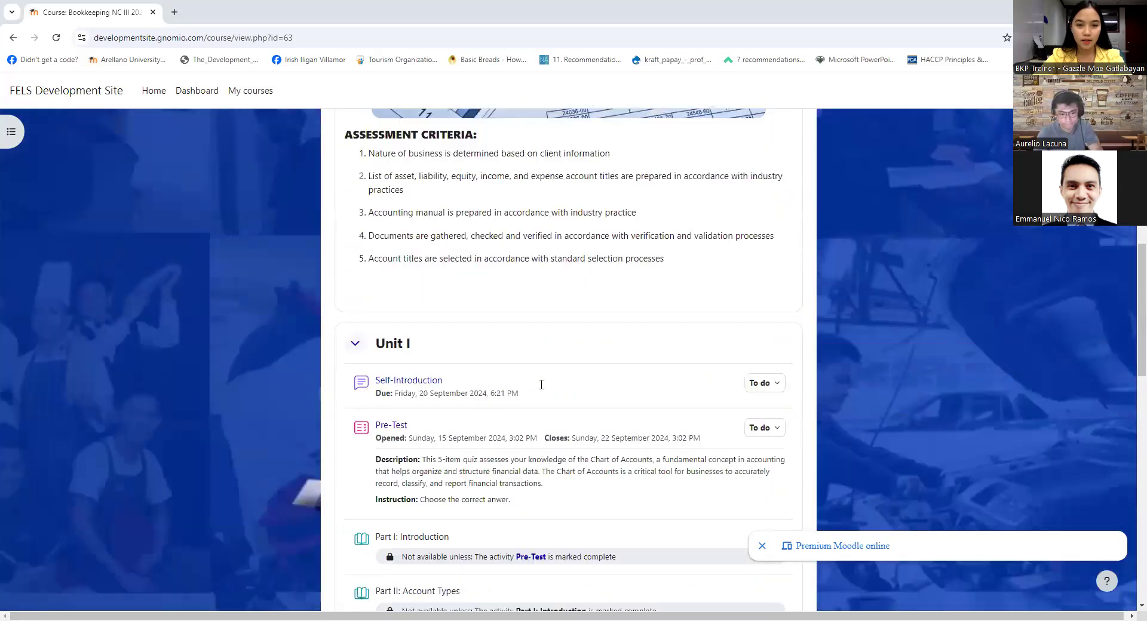
{"action": "scroll", "coordinate": [533, 516], "scroll_direction": "down", "scroll_amount": 1}
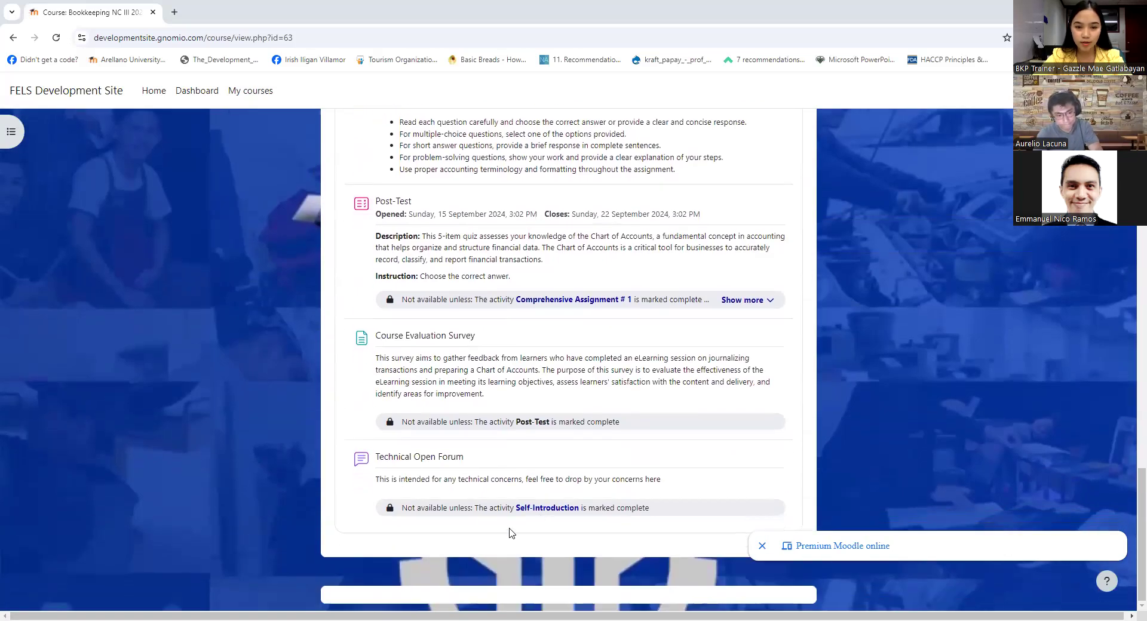
{"action": "left_click", "coordinate": [438, 455]}
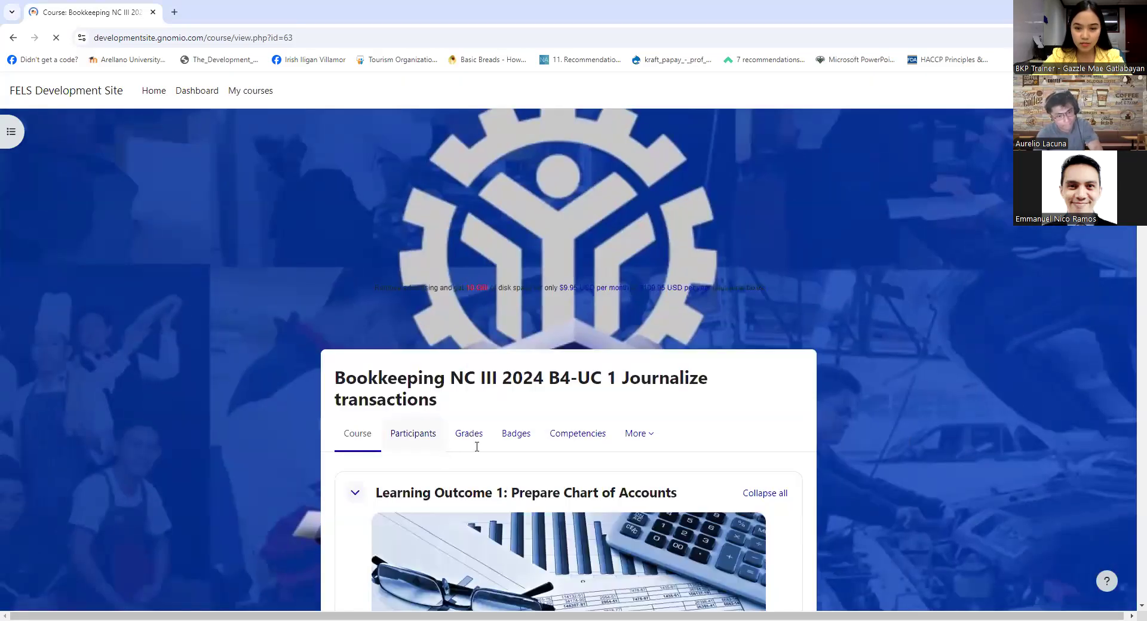
{"action": "scroll", "coordinate": [477, 447], "scroll_direction": "down", "scroll_amount": 15}
{"action": "triple_click", "coordinate": [437, 478]}
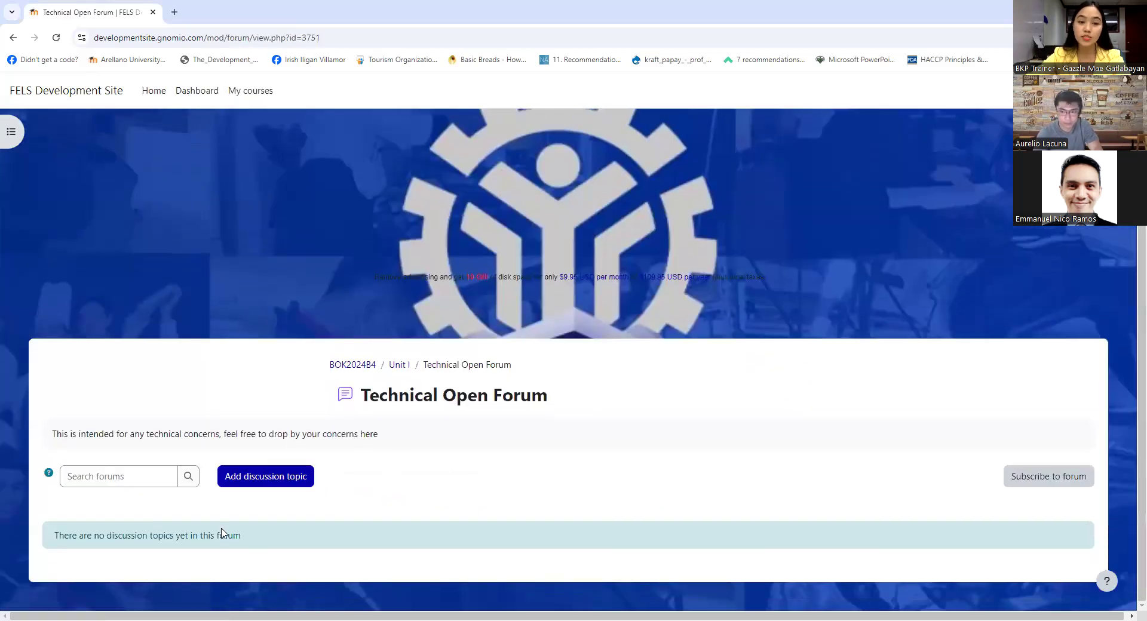
{"action": "left_click", "coordinate": [287, 476]}
{"action": "scroll", "coordinate": [401, 467], "scroll_direction": "down", "scroll_amount": 2}
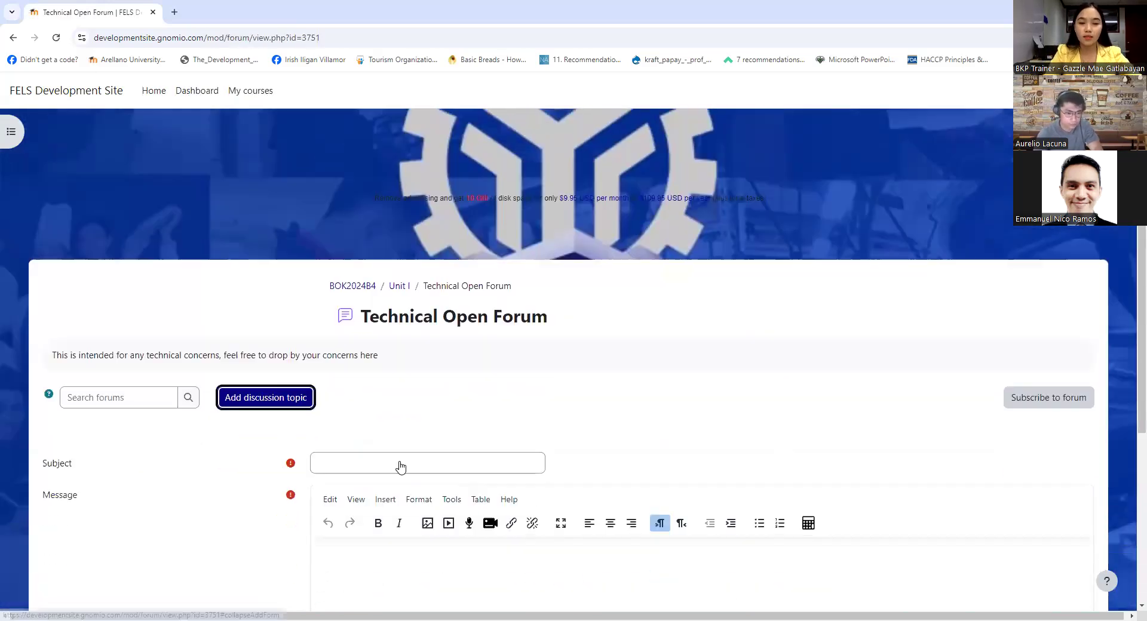
- Post a discussion with subject 'me' and message 'technical concern'
{"action": "left_click", "coordinate": [392, 423]}
{"action": "type", "text": "me"}
{"action": "left_click", "coordinate": [399, 534]}
{"action": "type", "text": "me"}
{"action": "scroll", "coordinate": [411, 533], "scroll_direction": "down", "scroll_amount": 2}
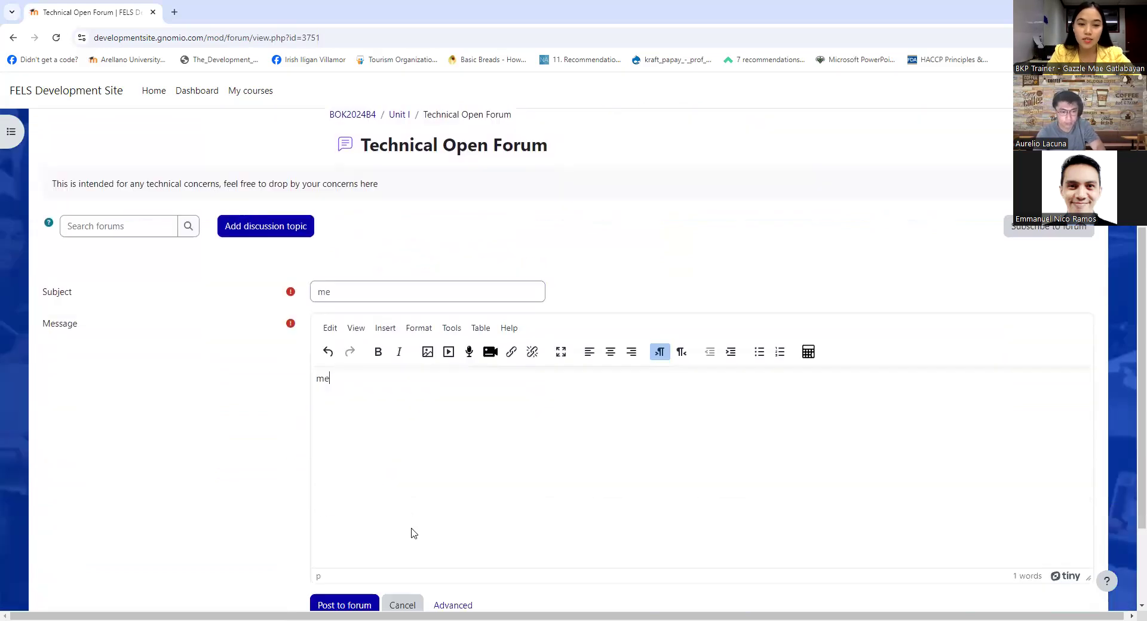
{"action": "key", "text": "ctrl+a"}
{"action": "scroll", "coordinate": [372, 310], "scroll_direction": "down", "scroll_amount": 2}
{"action": "left_click", "coordinate": [358, 430]}
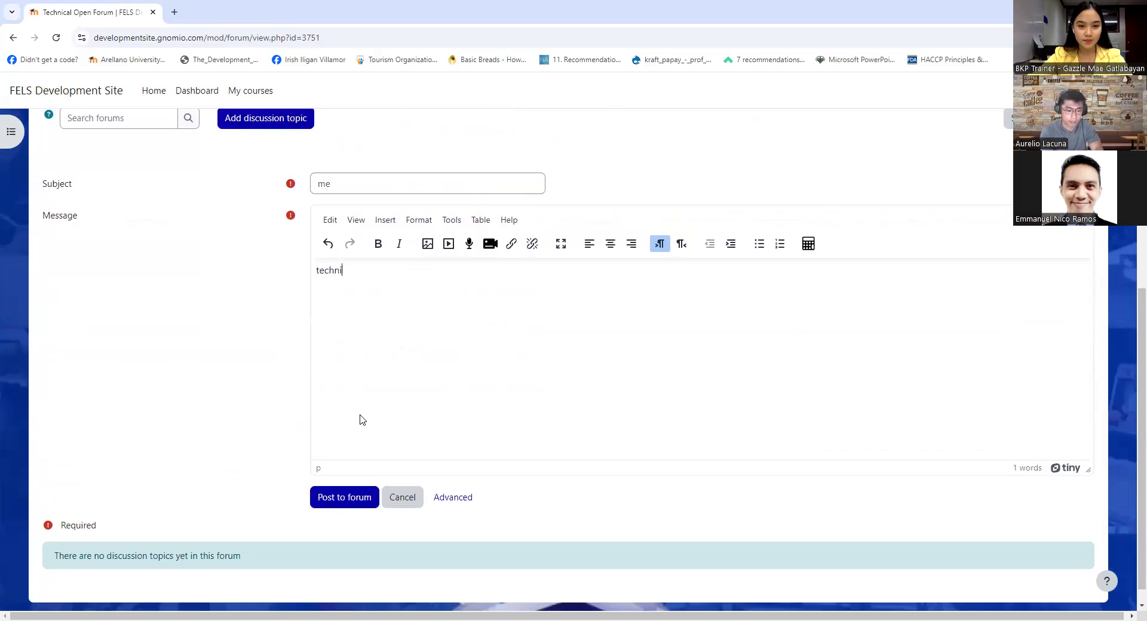
{"action": "type", "text": "technical concern"}
{"action": "left_click", "coordinate": [351, 497]}
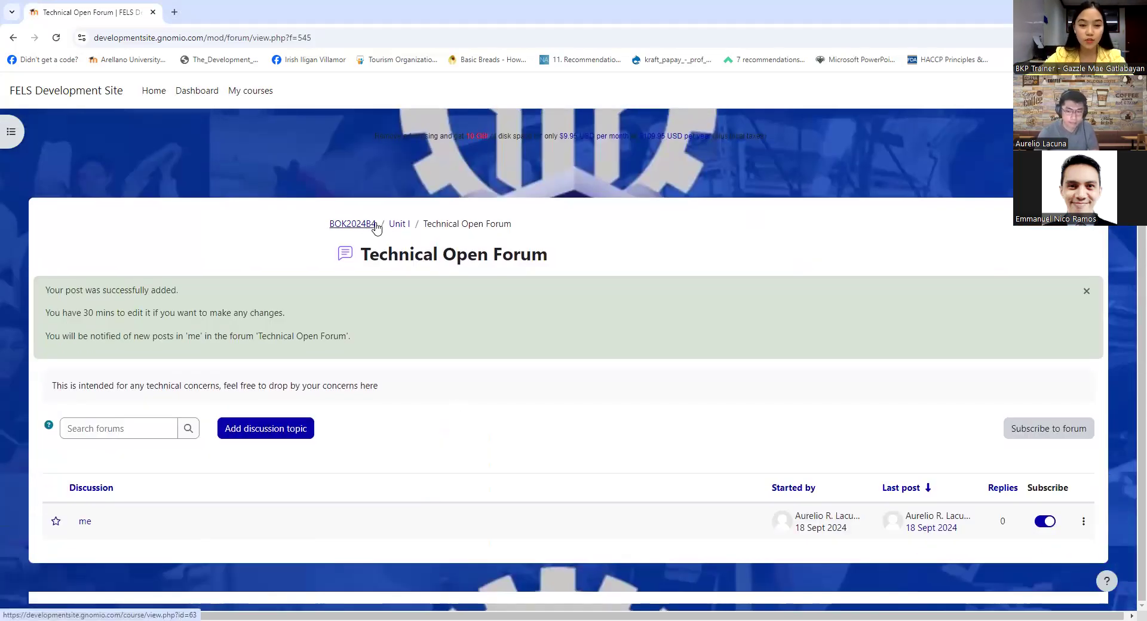
- Reload the Technical Open Forum, view it full screen with F11, and open 'me'
{"action": "left_click", "coordinate": [183, 38]}
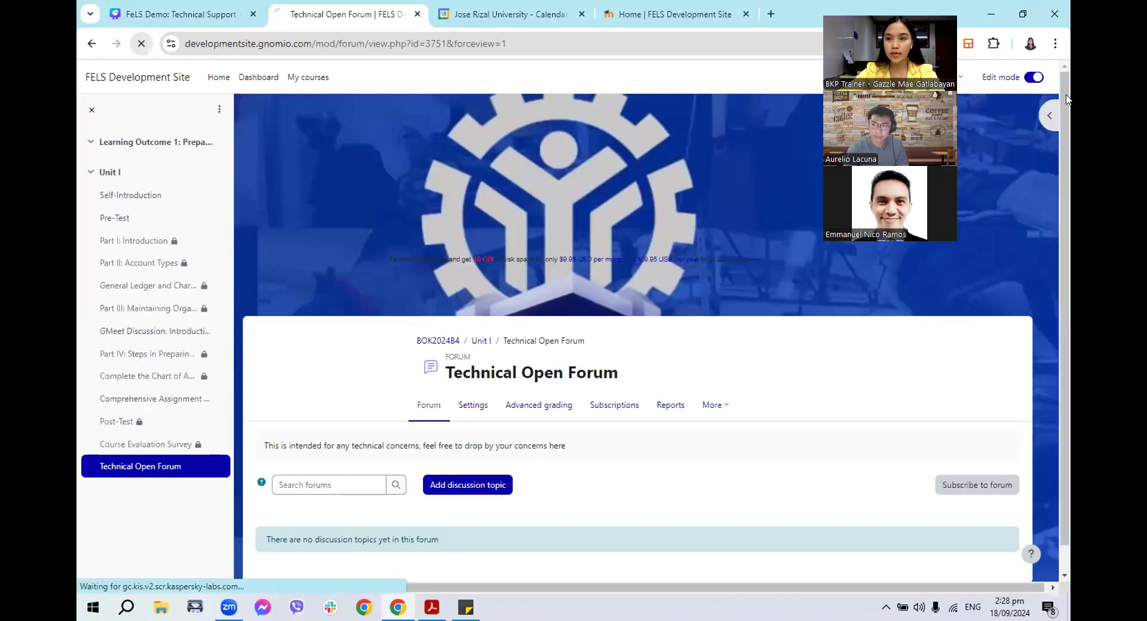
{"action": "left_click", "coordinate": [1056, 44]}
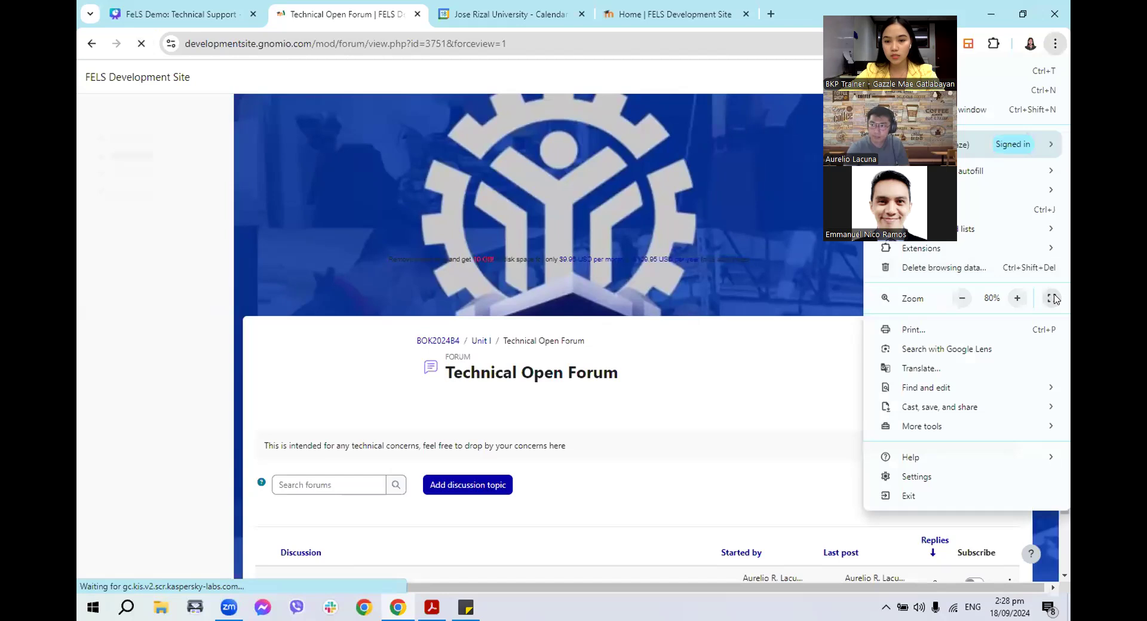
{"action": "scroll", "coordinate": [734, 340], "scroll_direction": "down", "scroll_amount": 1}
{"action": "left_click", "coordinate": [1056, 44]}
{"action": "key", "text": "Escape"}
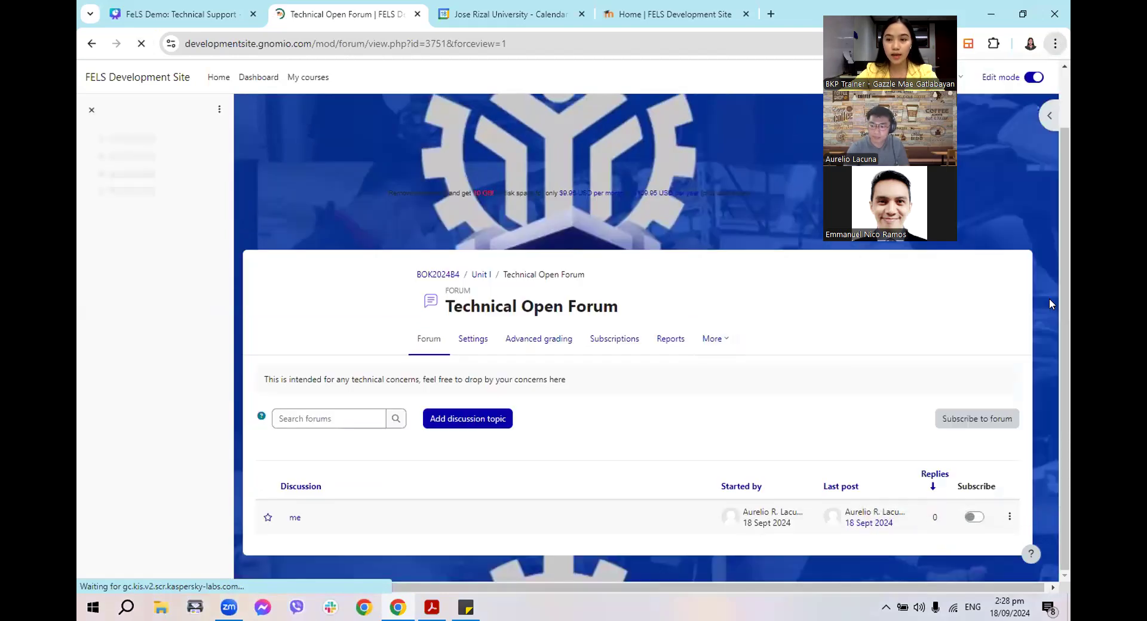
{"action": "key", "text": "F11"}
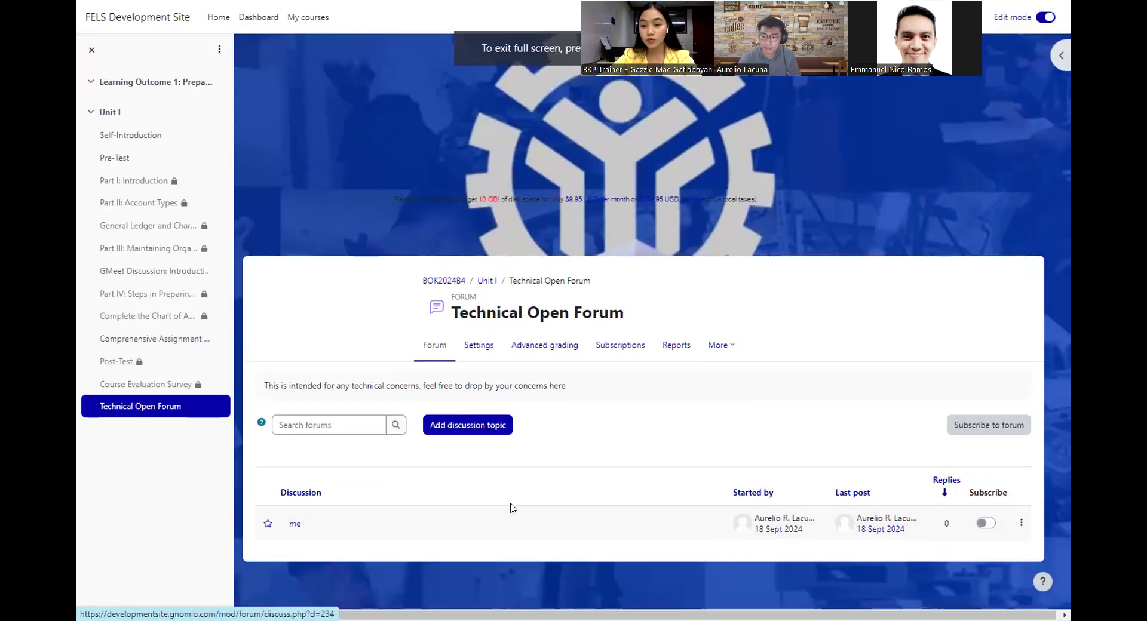
{"action": "left_click", "coordinate": [294, 525]}
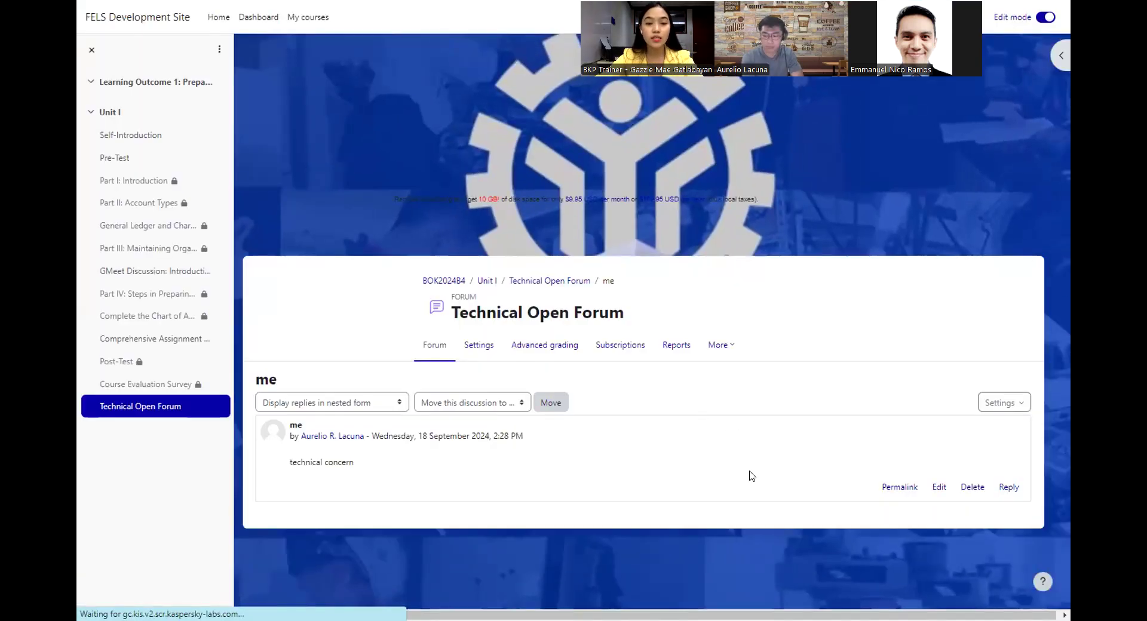
- Post a reply to 'me' greeting the student by name, ending 'I could check. Thanks'
{"action": "left_click", "coordinate": [1009, 487]}
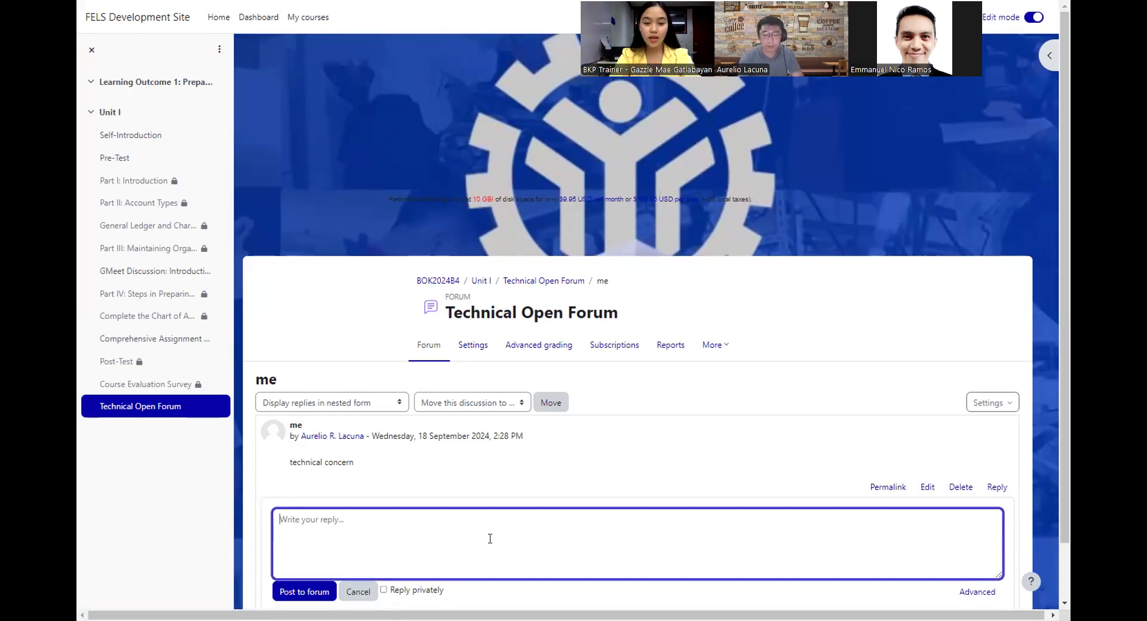
{"action": "type", "text": "Hi Ms"}
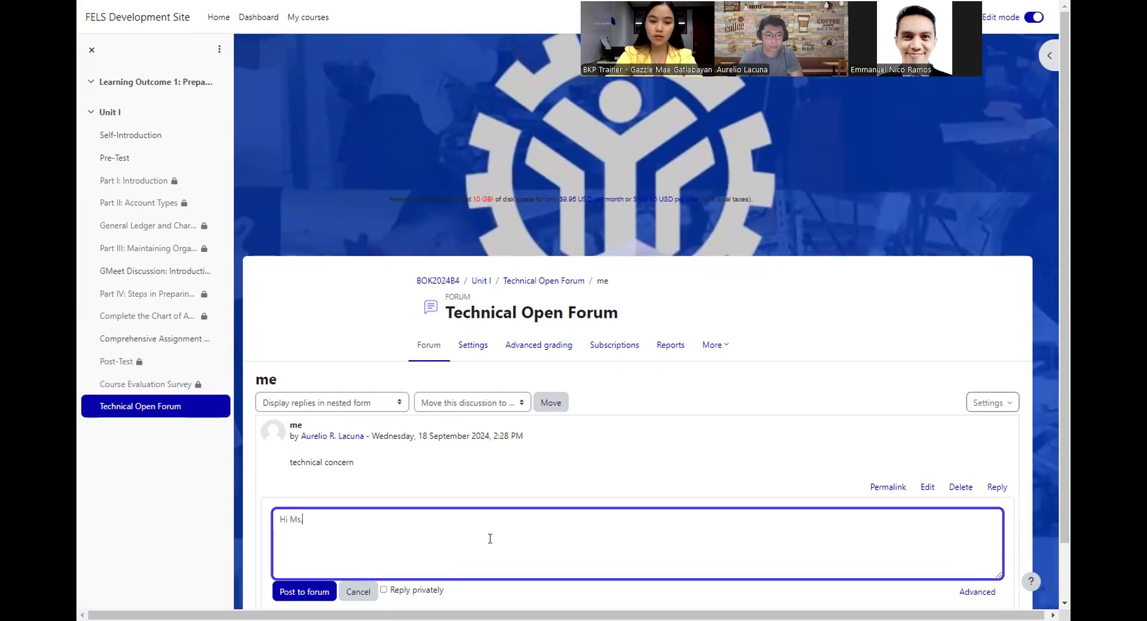
{"action": "key", "text": "BackSpace"}
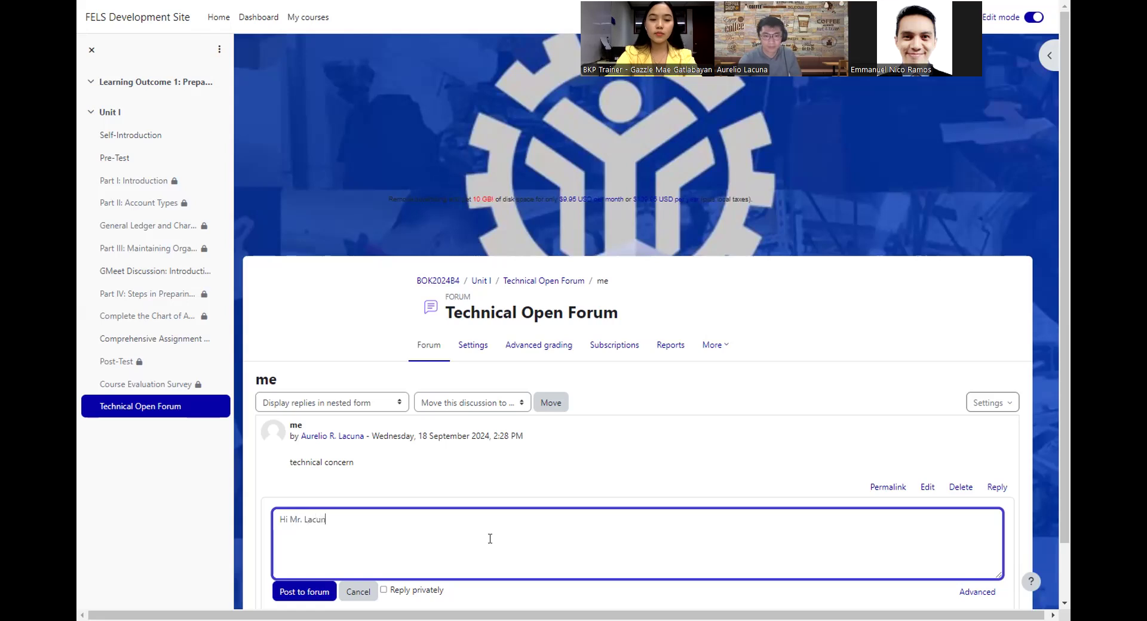
{"action": "type", "text": "r. Lacuna, Please send a screen shot"}
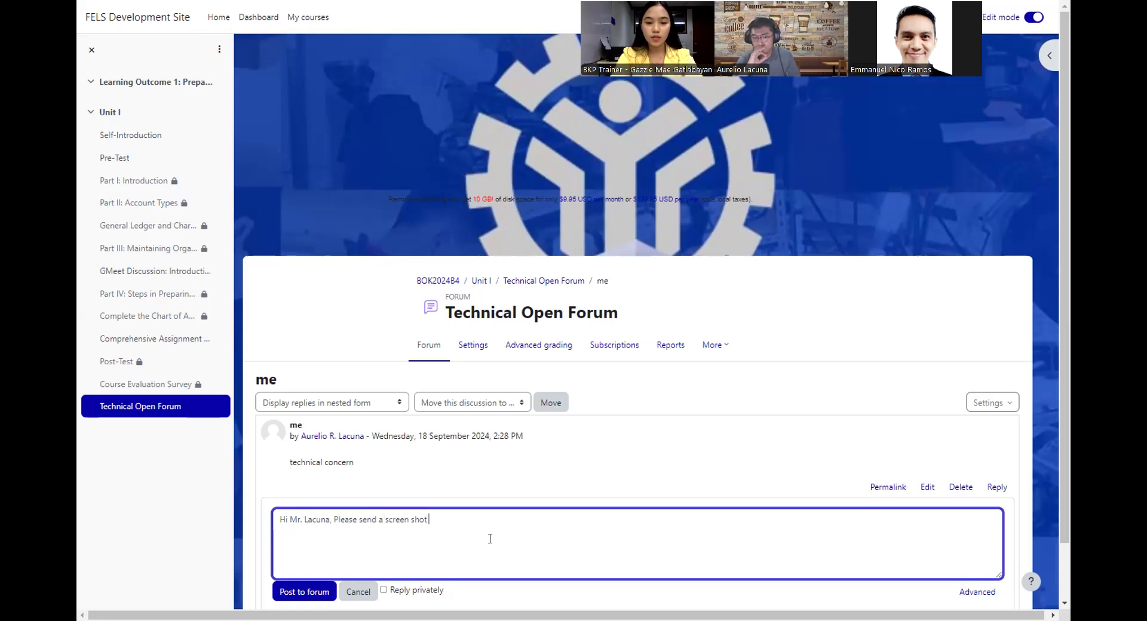
{"action": "type", "text": "I could Ch"}
{"action": "key", "text": "BackSpace"}
{"action": "key", "text": "BackSpace"}
{"action": "type", "text": "che"}
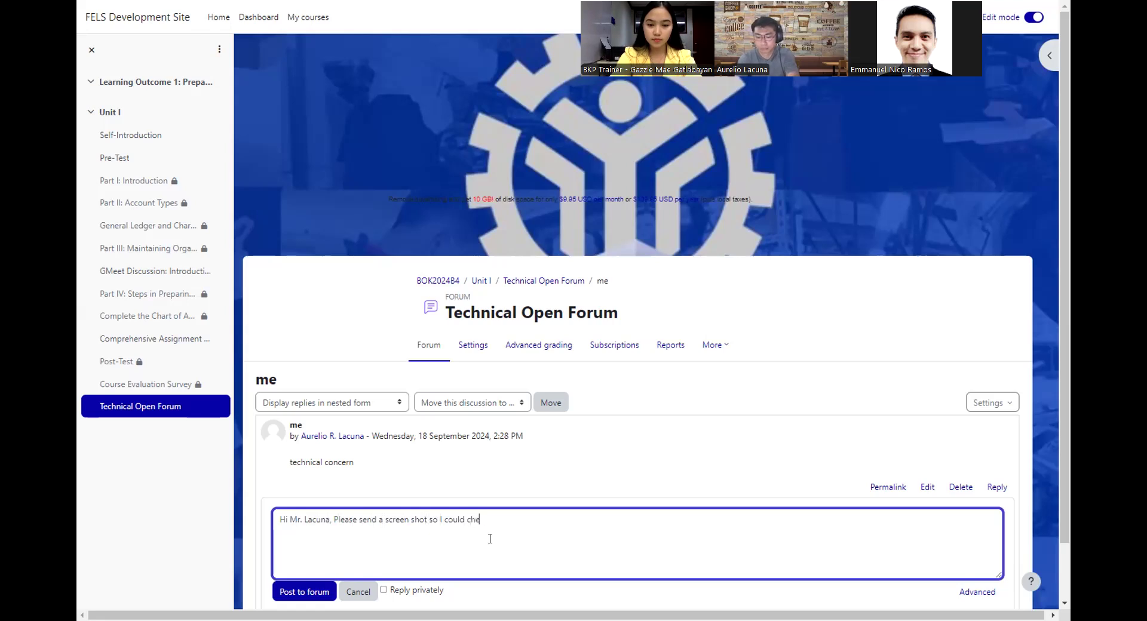
{"action": "type", "text": "ck. Thanks!"}
{"action": "scroll", "coordinate": [418, 544], "scroll_direction": "down", "scroll_amount": 1}
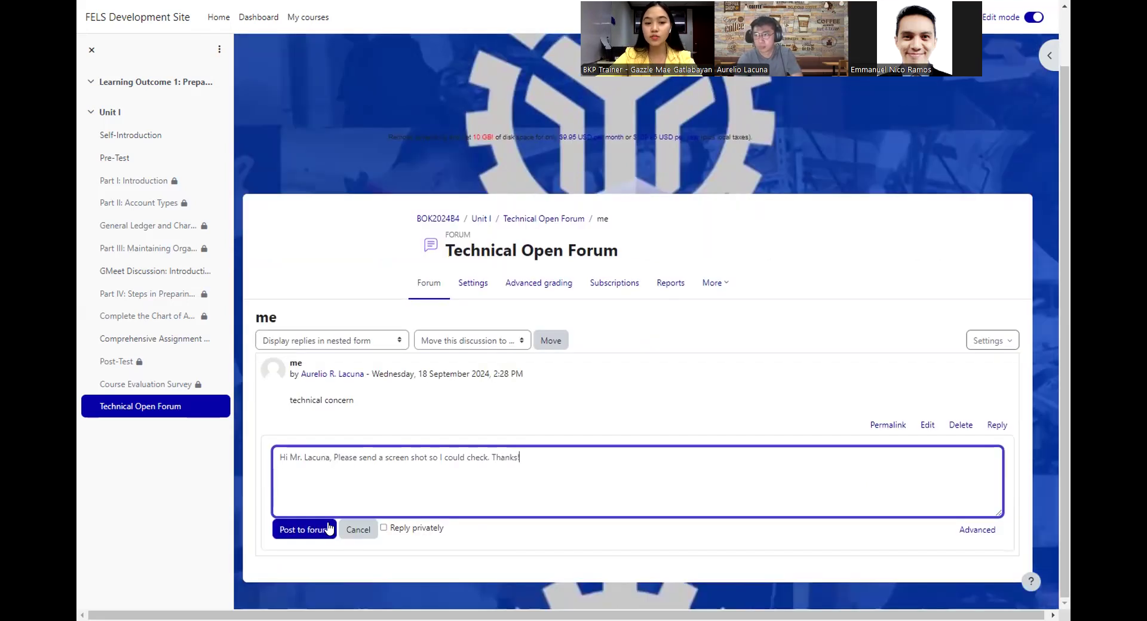
{"action": "left_click", "coordinate": [321, 530]}
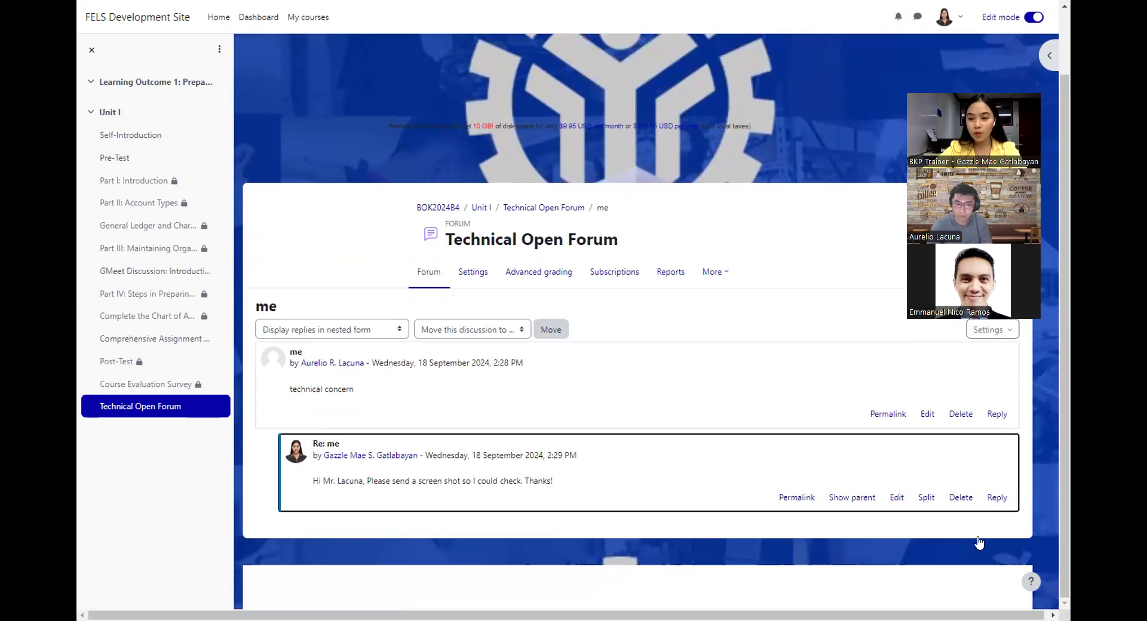
- Return to the Canva presentation on slide 10 in full screen
{"action": "key", "text": "ctrl+shift+Tab"}
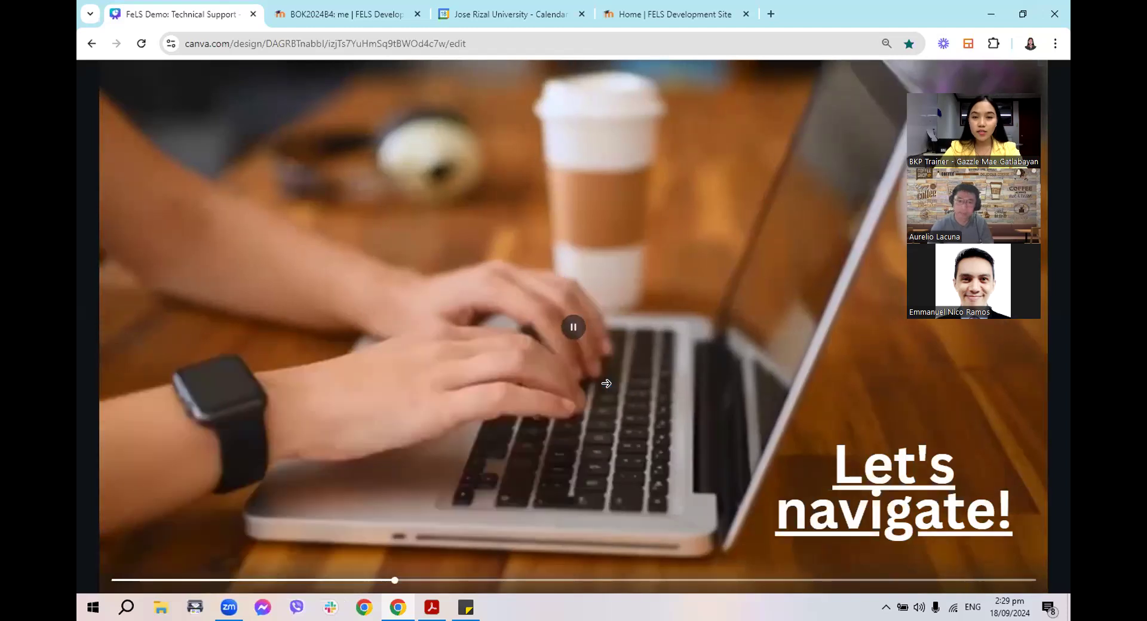
{"action": "key", "text": "Right"}
{"action": "left_click", "coordinate": [1049, 581]}
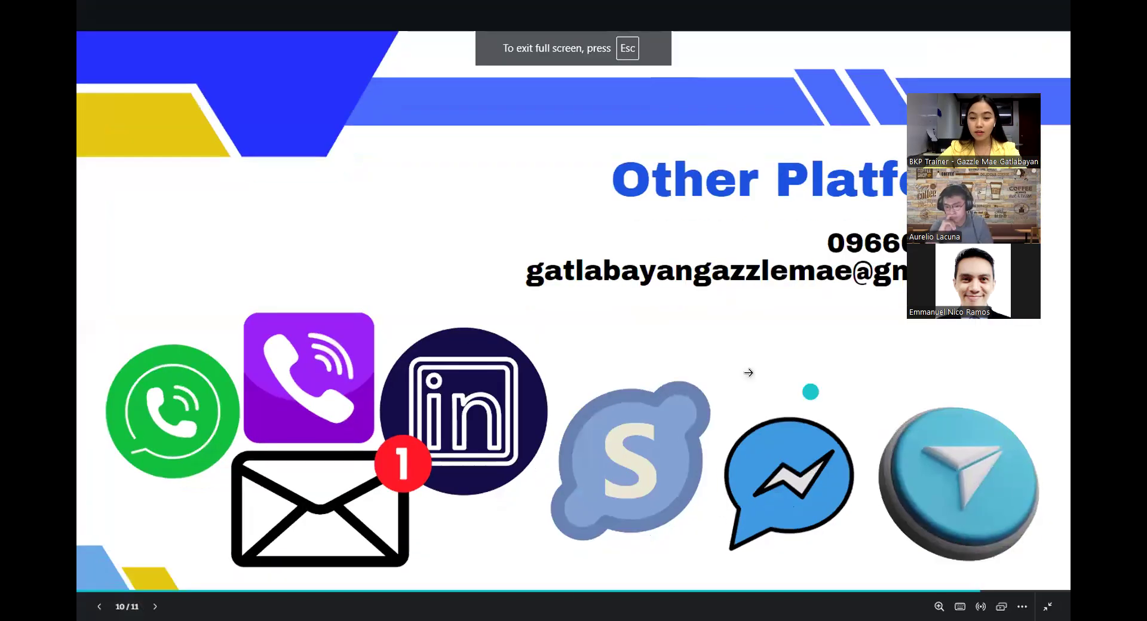